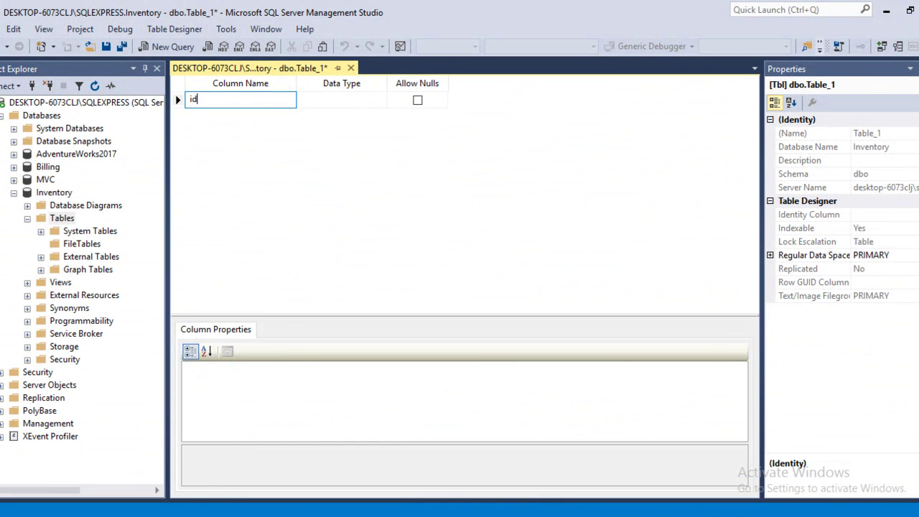
Close the open Management Studio session and relaunch Microsoft SQL Server Management Studio 17 by searching for sql.
left_click(917, 8)
left_click(510, 352)
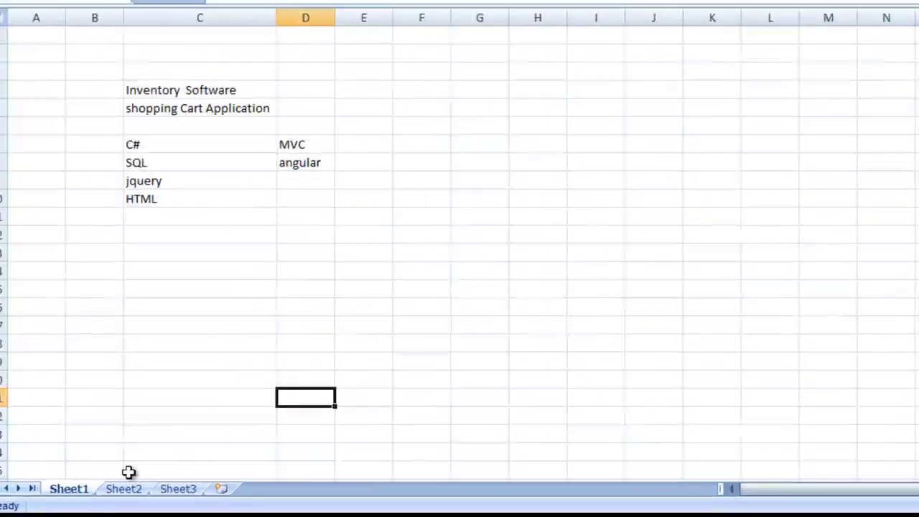
key("super")
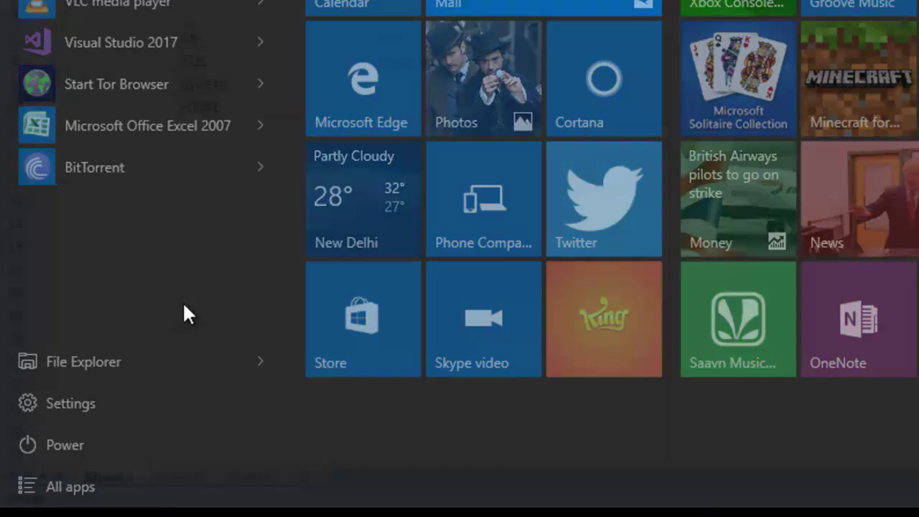
type("sql")
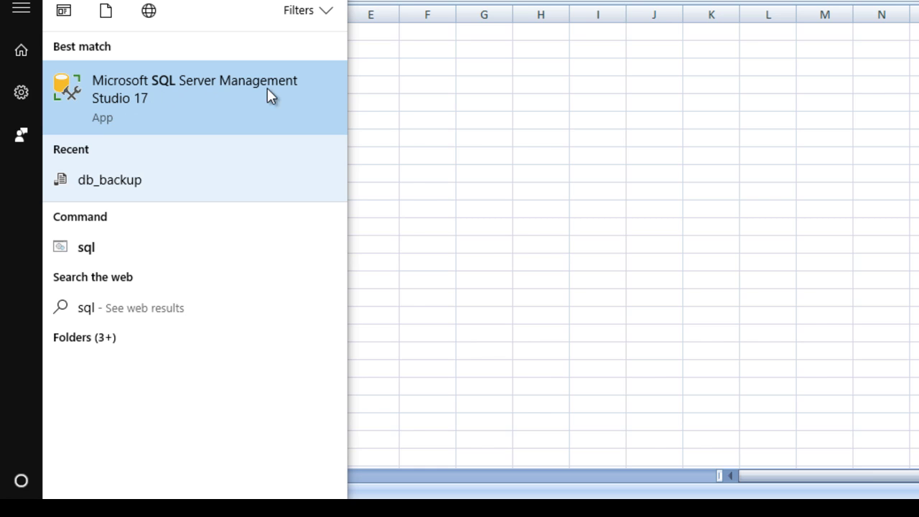
left_click(132, 91)
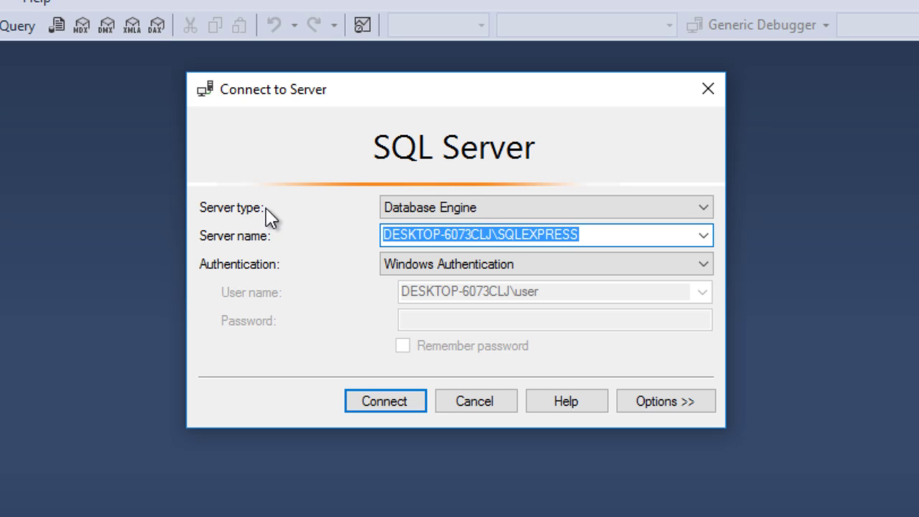
Connect to the Database Engine server DESKTOP-6073CLJ\SQLEXPRESS using Windows Authentication.
left_click(441, 210)
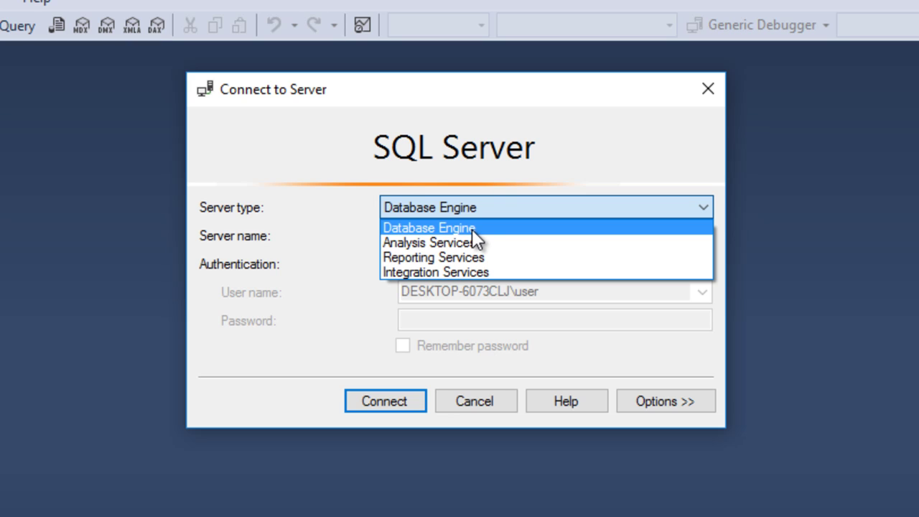
left_click(472, 229)
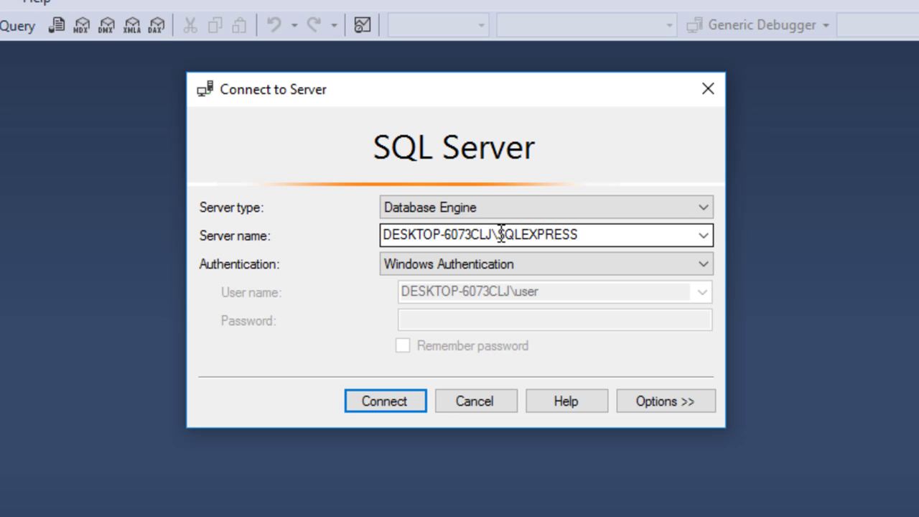
double_click(498, 237)
left_click(472, 241)
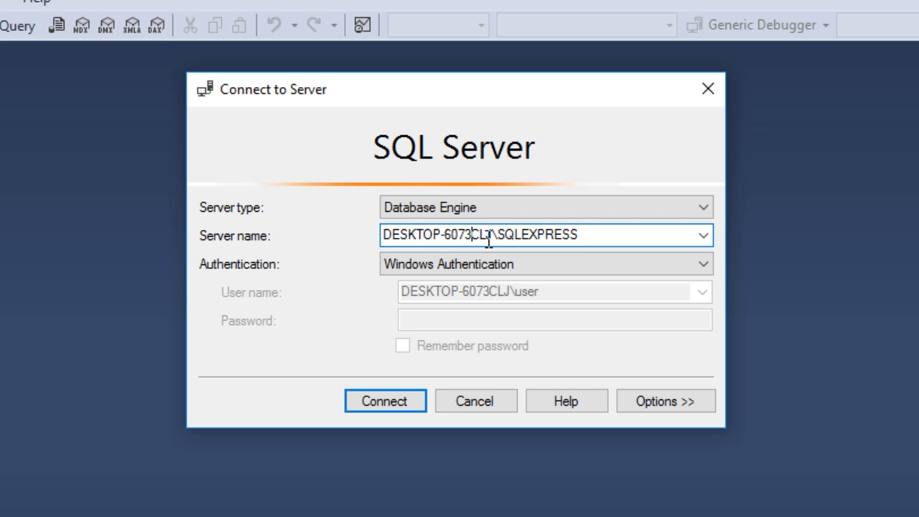
left_click_drag(498, 237, 340, 236)
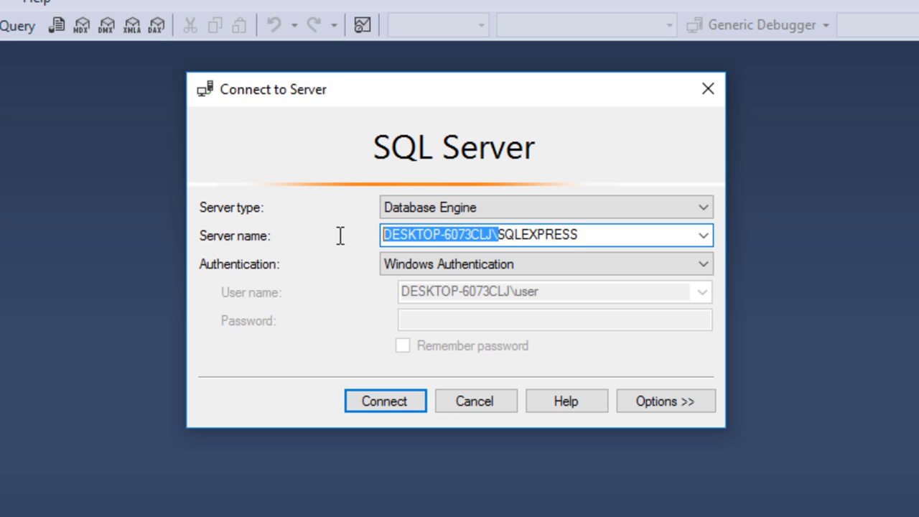
left_click_drag(494, 235, 343, 235)
left_click_drag(497, 234, 633, 236)
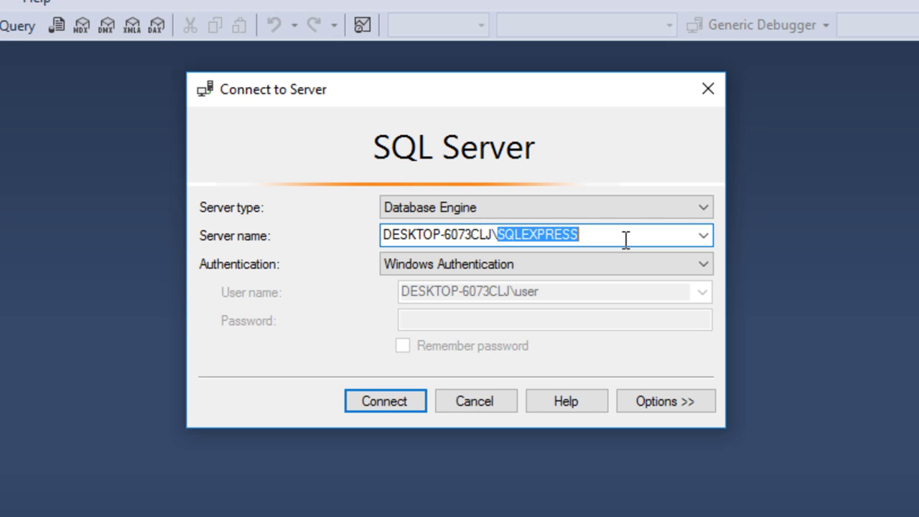
left_click(580, 272)
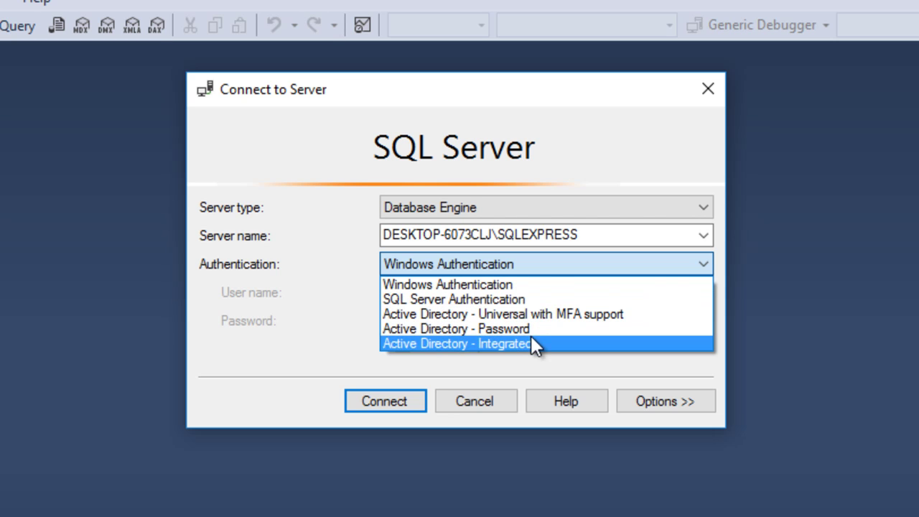
left_click(524, 286)
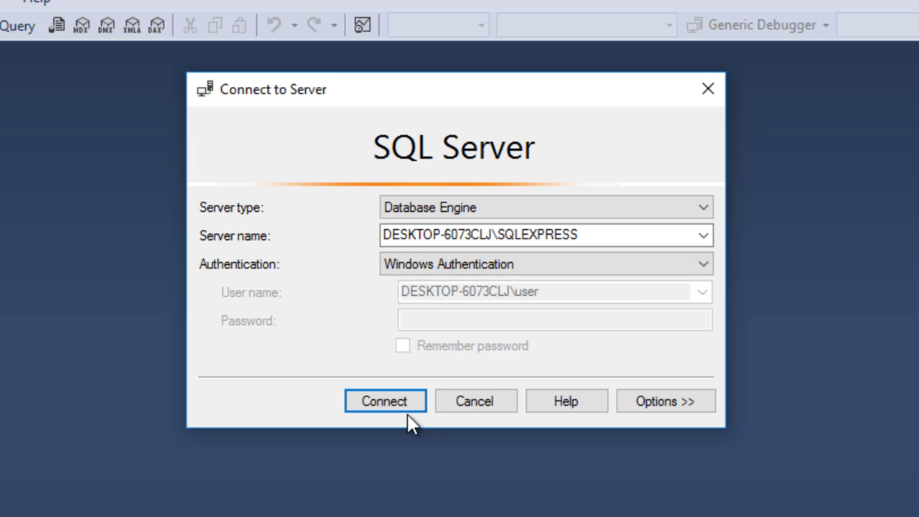
left_click(381, 407)
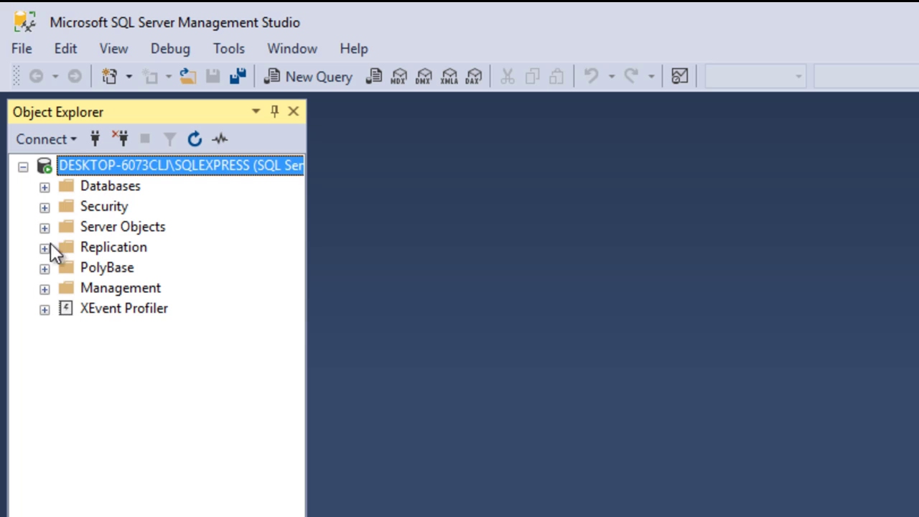
Expand the server's Databases folder and look over the Billing, Inventory, MVC and AdventureWorks2017 databases.
left_click(81, 186)
left_click(42, 188)
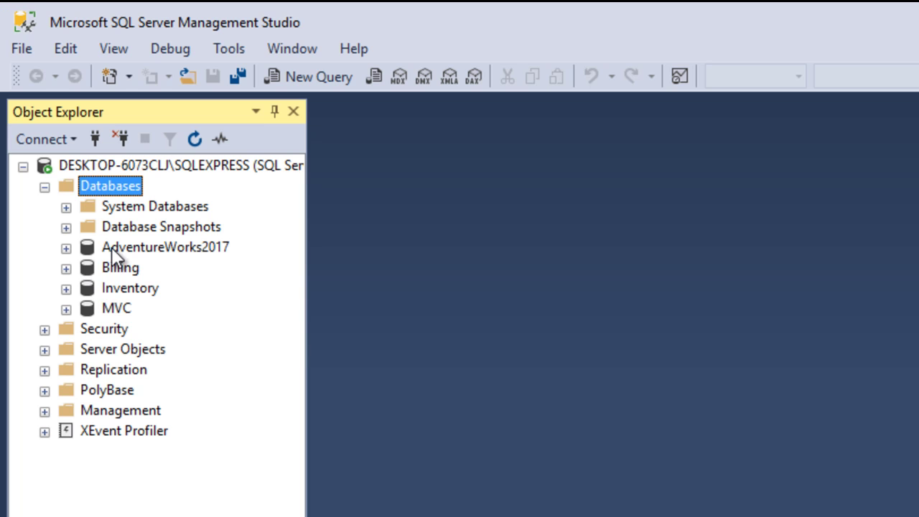
left_click(111, 268)
left_click(127, 293)
left_click(127, 310)
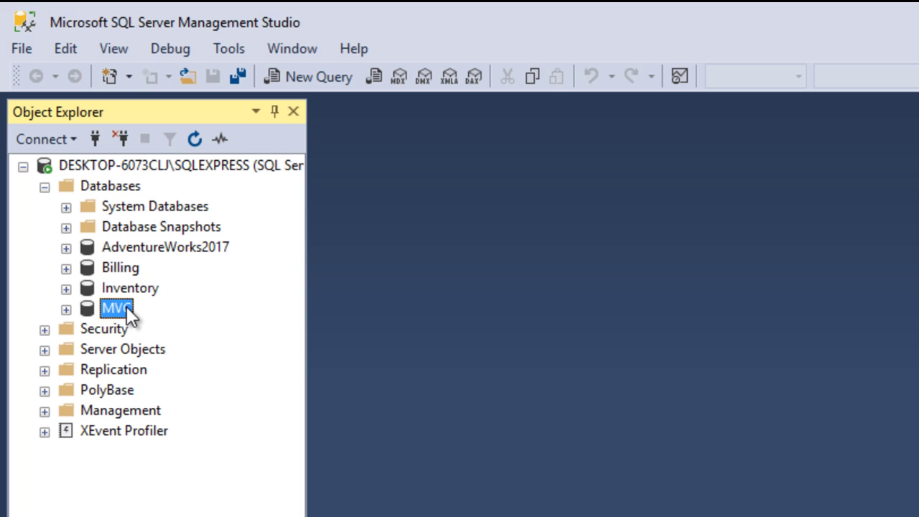
left_click(136, 251)
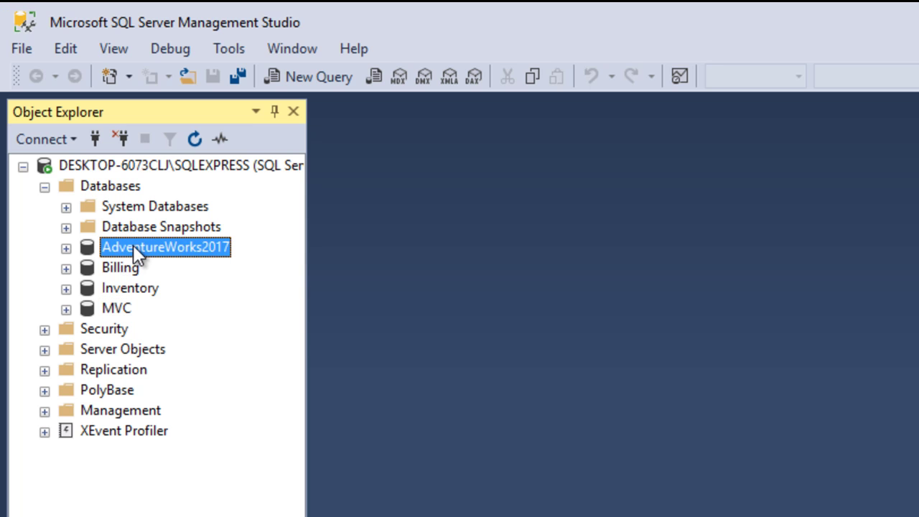
Try to create a new database named Inventory on the server.
right_click(103, 187)
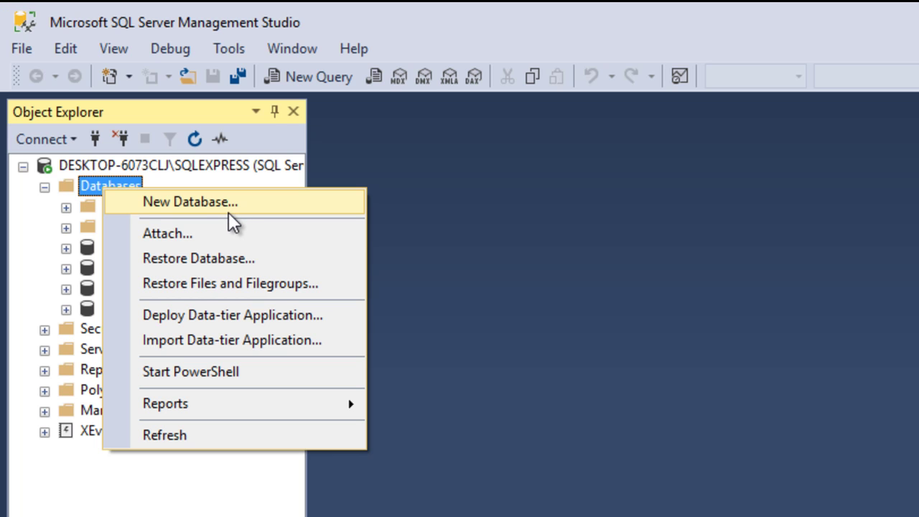
left_click(188, 204)
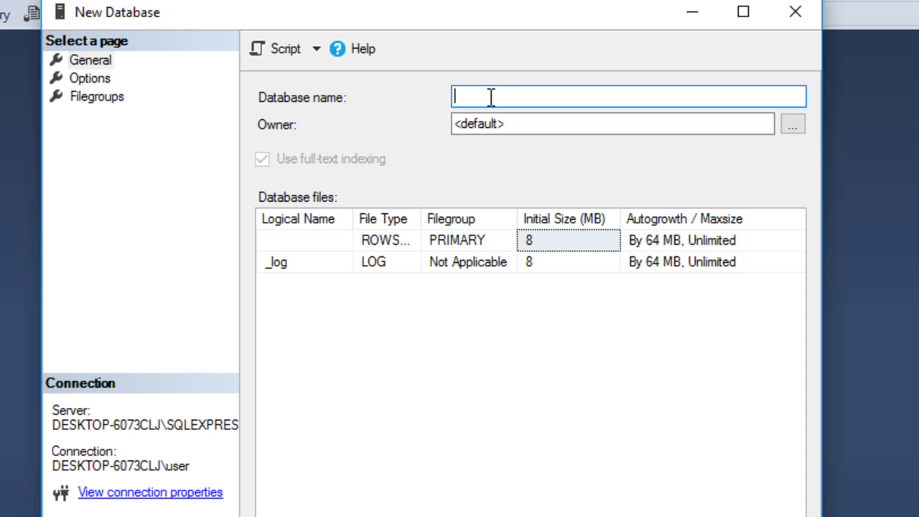
type("Inventory")
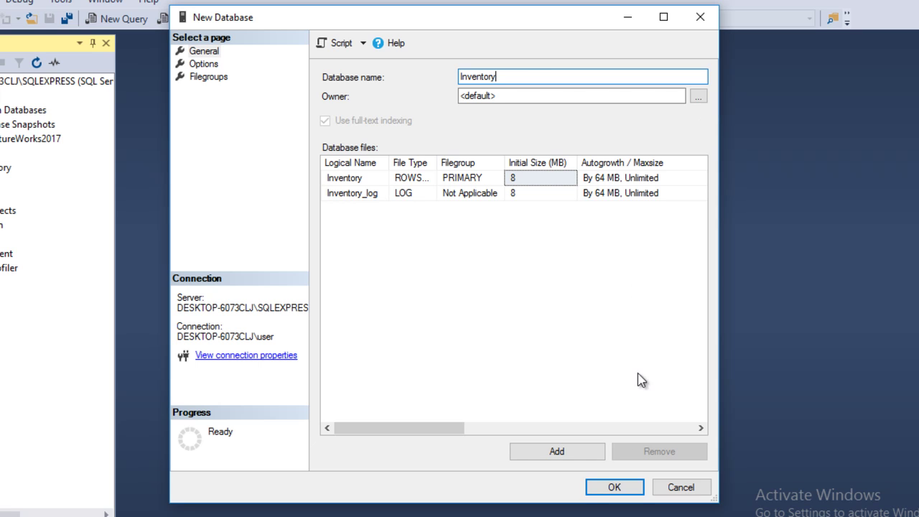
left_click(589, 488)
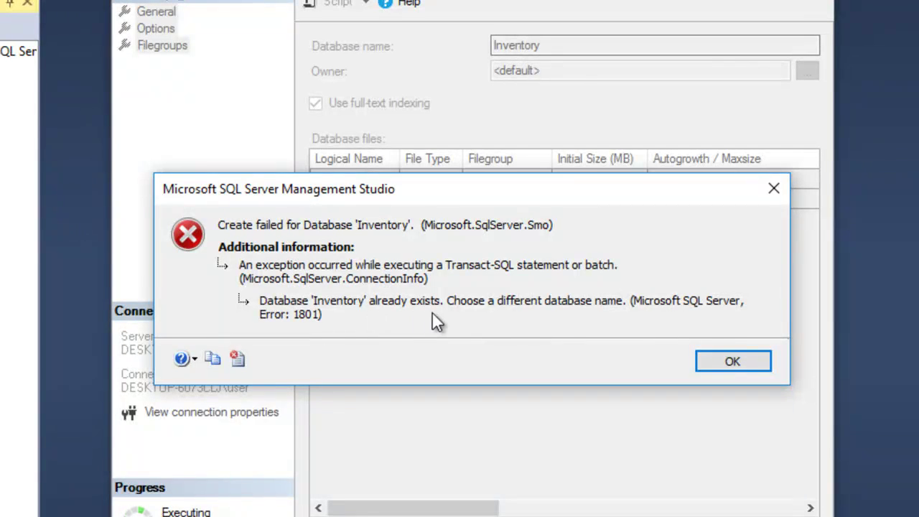
left_click(756, 366)
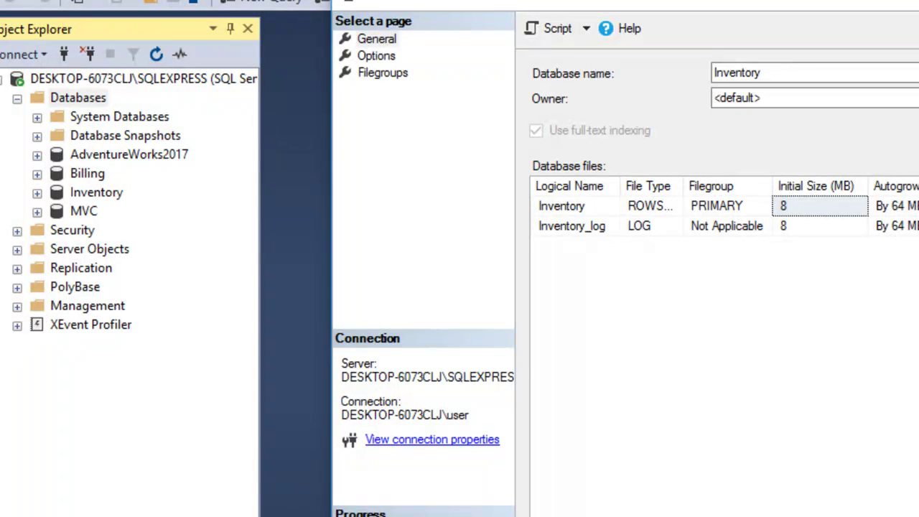
key("Return")
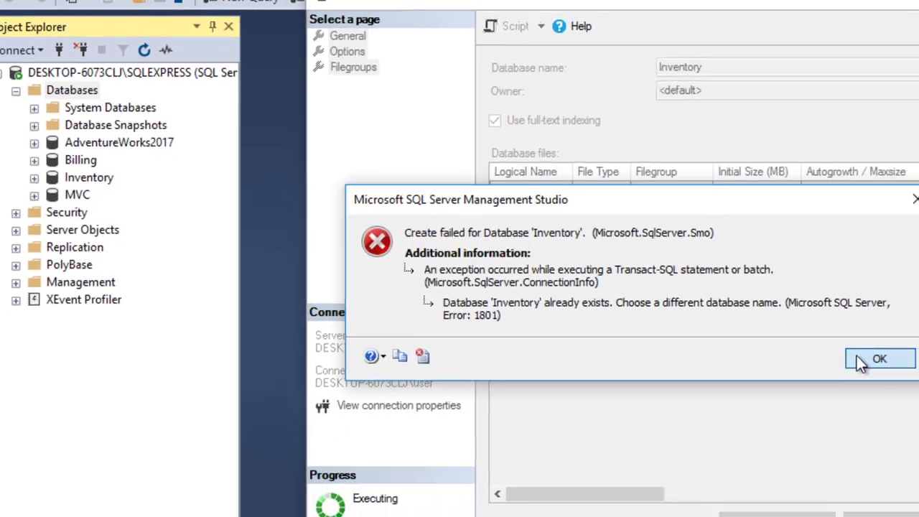
left_click(917, 388)
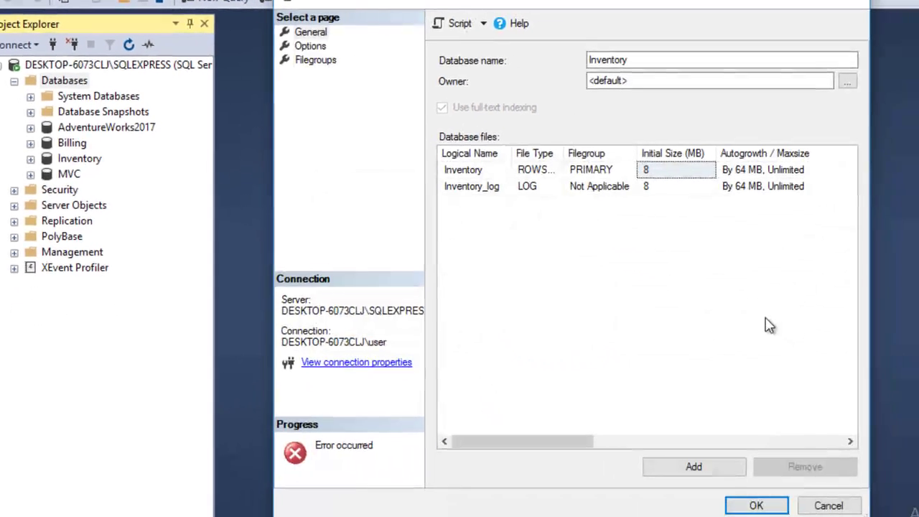
left_click(829, 505)
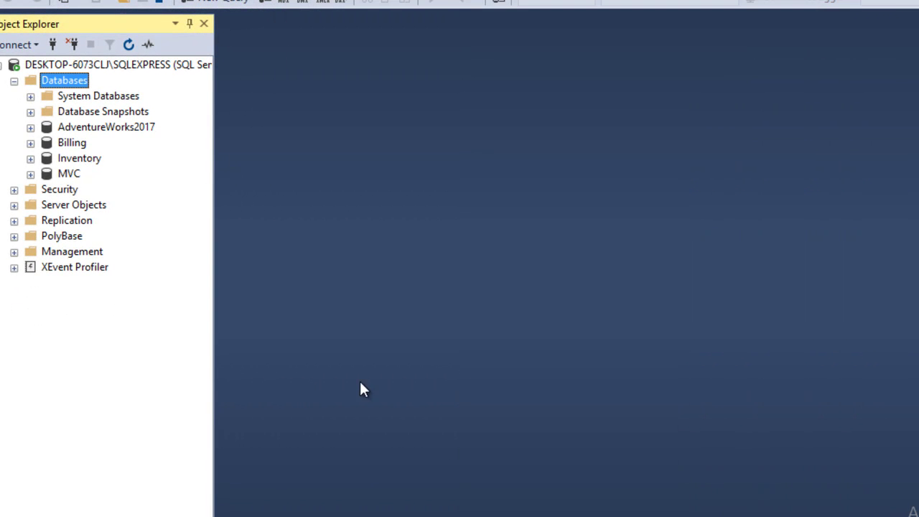
Expand the existing Inventory database and select its Tables folder.
left_click(79, 160)
left_click(31, 158)
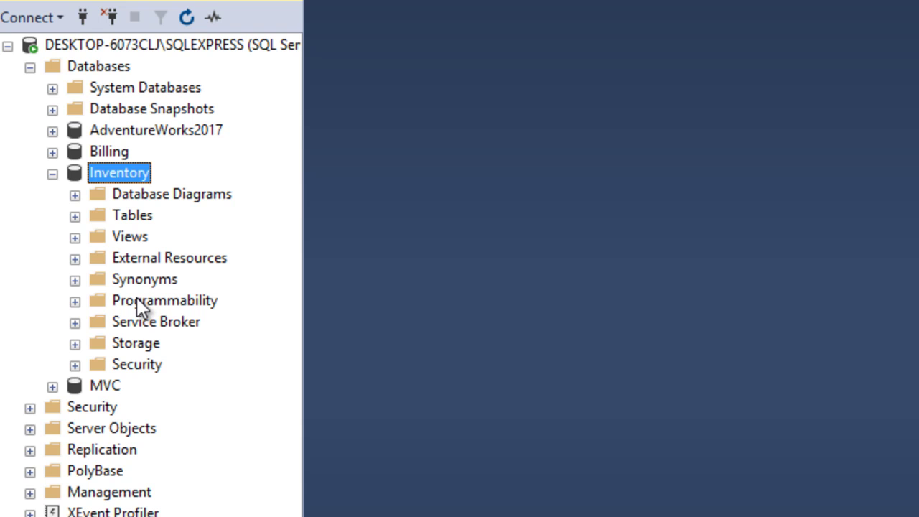
left_click(136, 223)
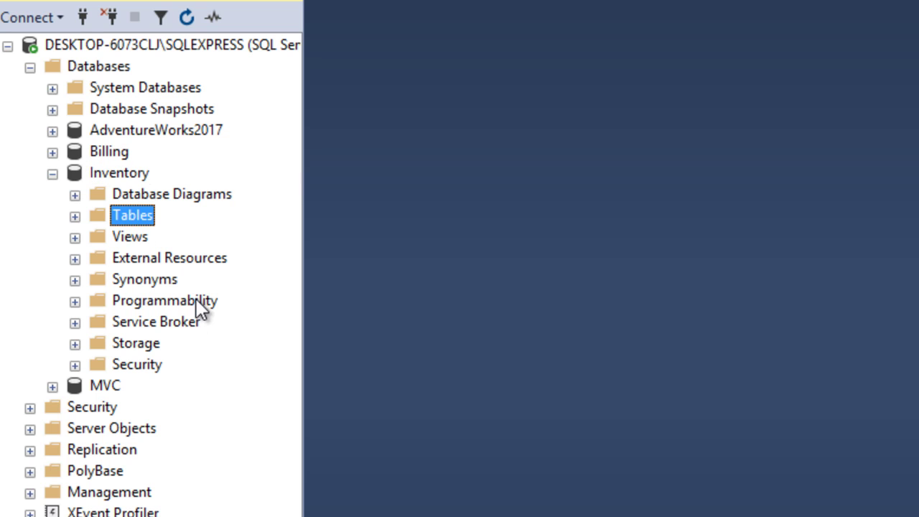
left_click(147, 198)
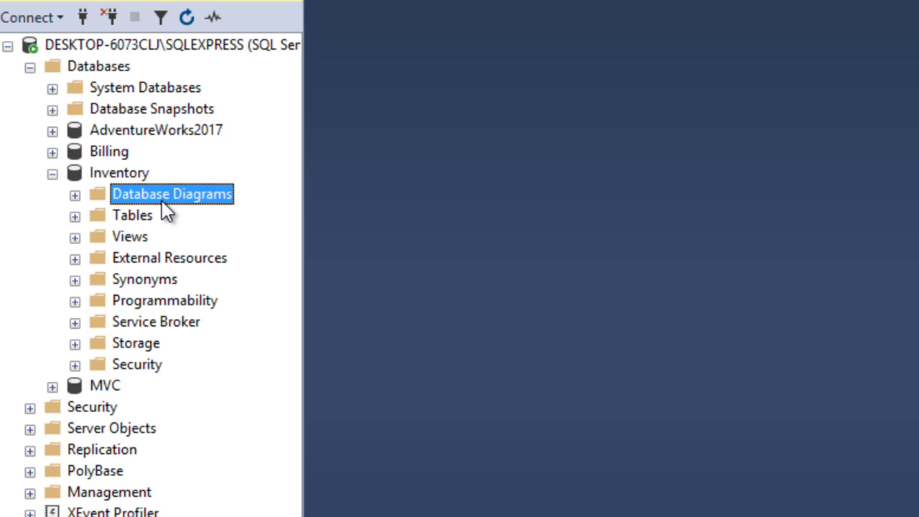
left_click(153, 217)
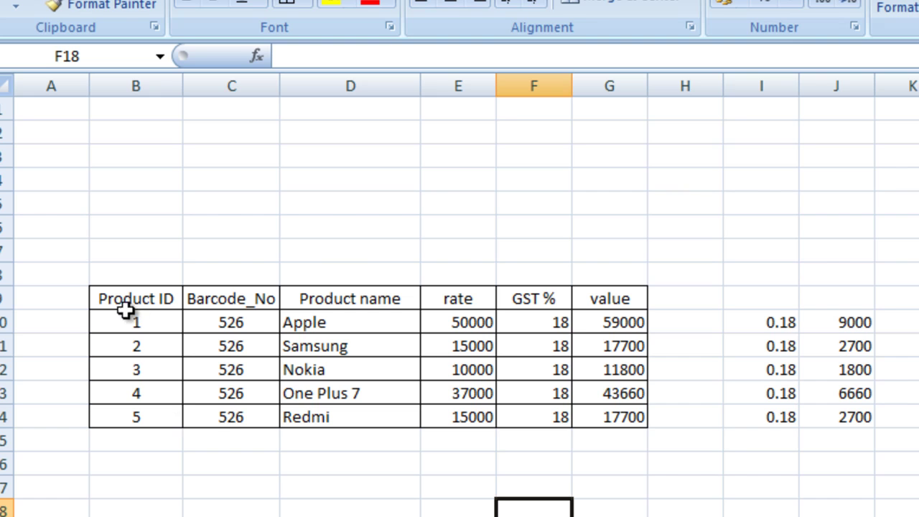
In the Excel product sheet, examine the header row from Product ID to value and the IDs in the first column.
left_click(125, 300)
left_click_drag(126, 300, 599, 299)
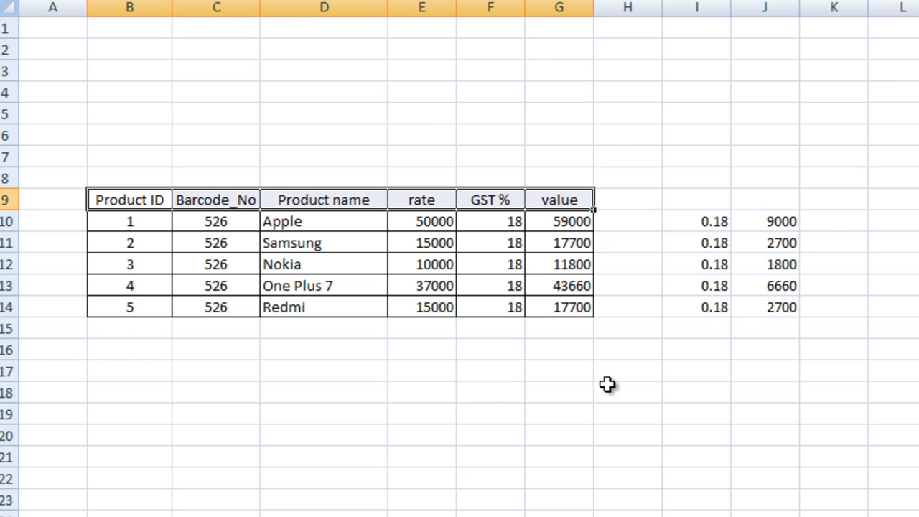
left_click(459, 434)
left_click_drag(165, 208, 537, 198)
left_click(127, 224)
left_click_drag(127, 224, 149, 301)
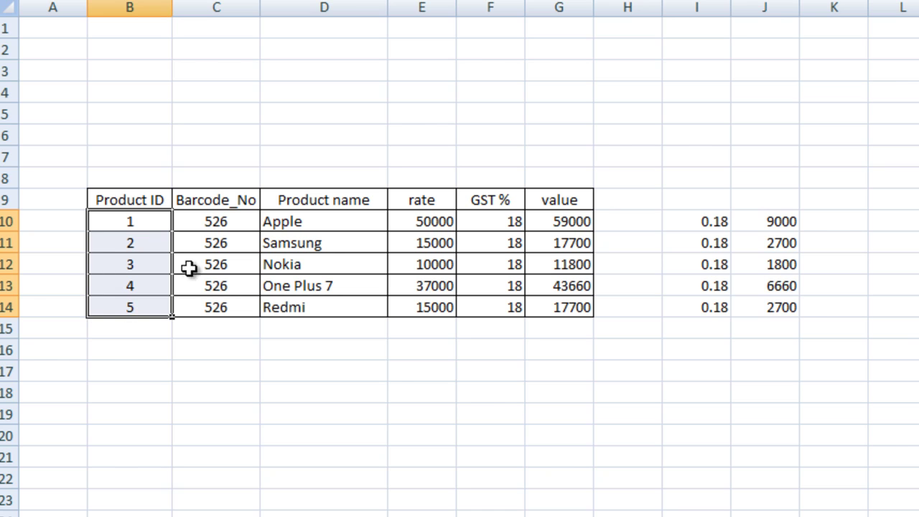
Examine the Product ID and Barcode_No headings, then the individual Product name entries and the rate column of the product table.
left_click(153, 199)
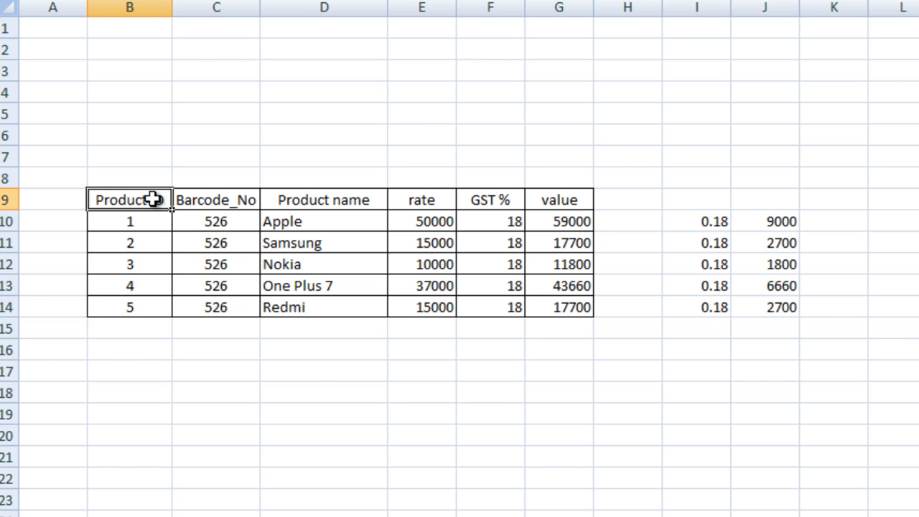
left_click(219, 199)
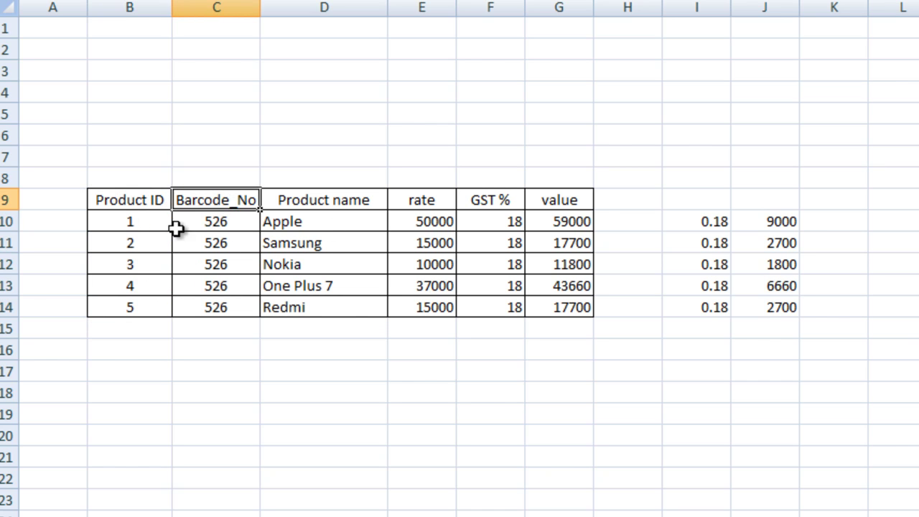
left_click(363, 206)
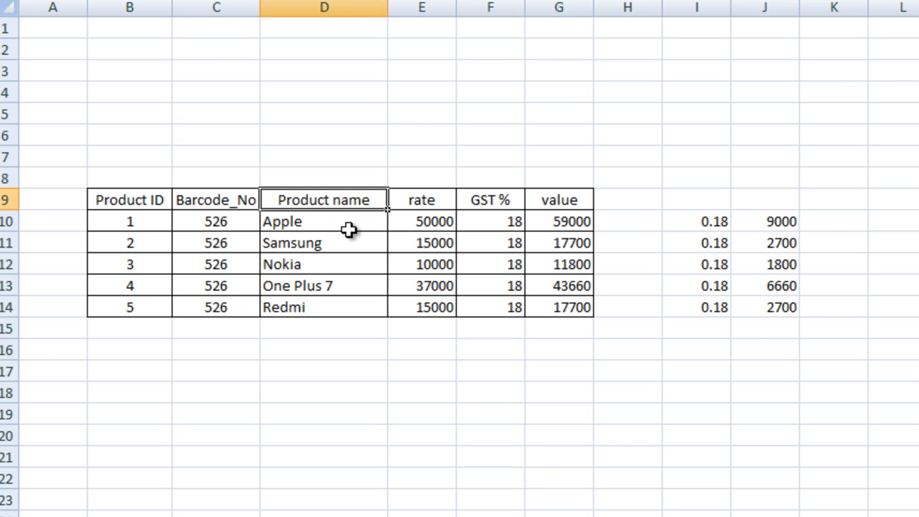
left_click(348, 226)
left_click(349, 241)
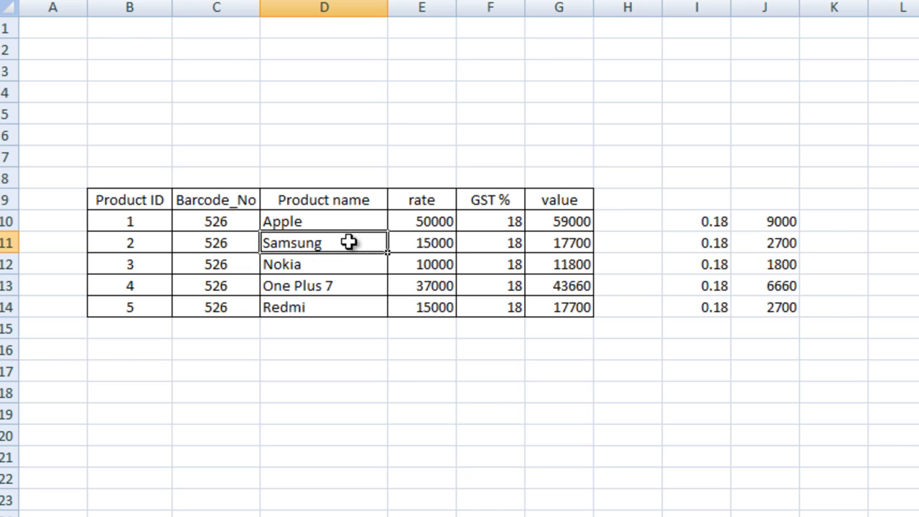
left_click(339, 264)
left_click(341, 287)
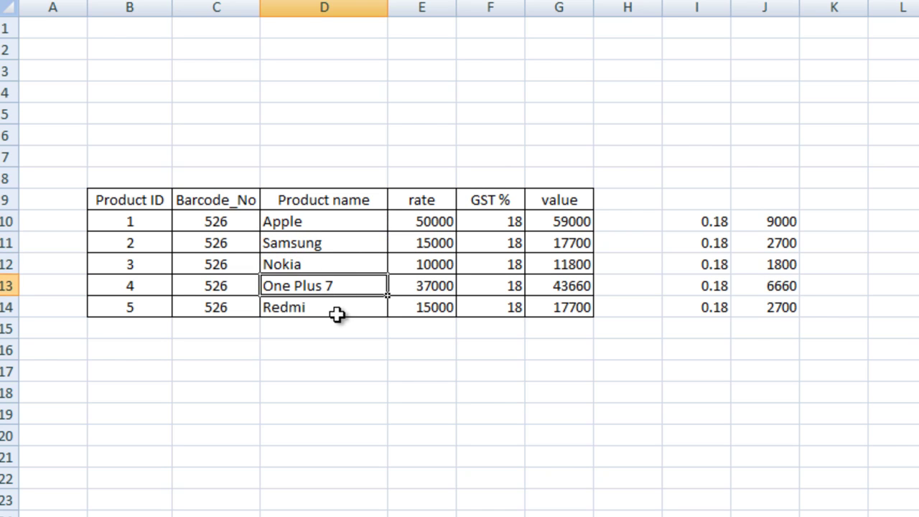
left_click(336, 314)
left_click_drag(332, 228, 330, 300)
left_click_drag(340, 199, 340, 304)
left_click_drag(427, 197, 428, 307)
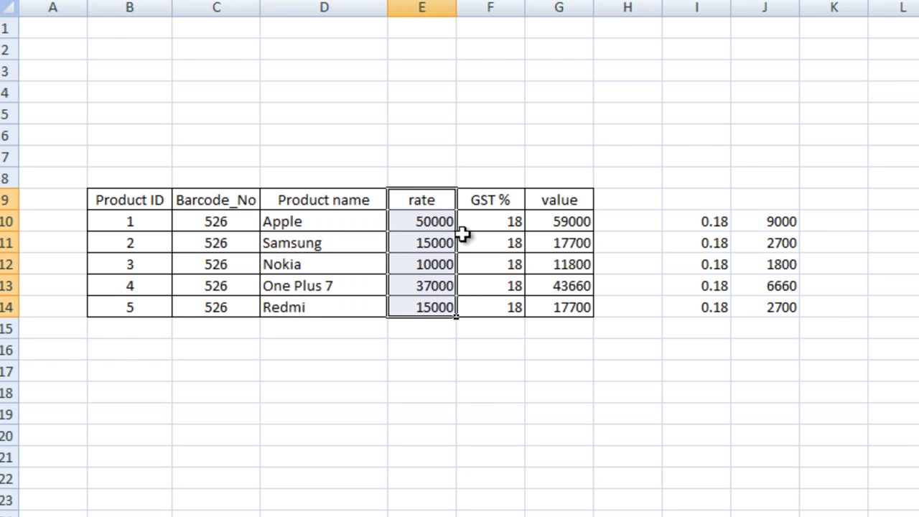
Examine the GST % column, then trace the Apple row's rate, GST %, tax amount in column J and value.
left_click(493, 201)
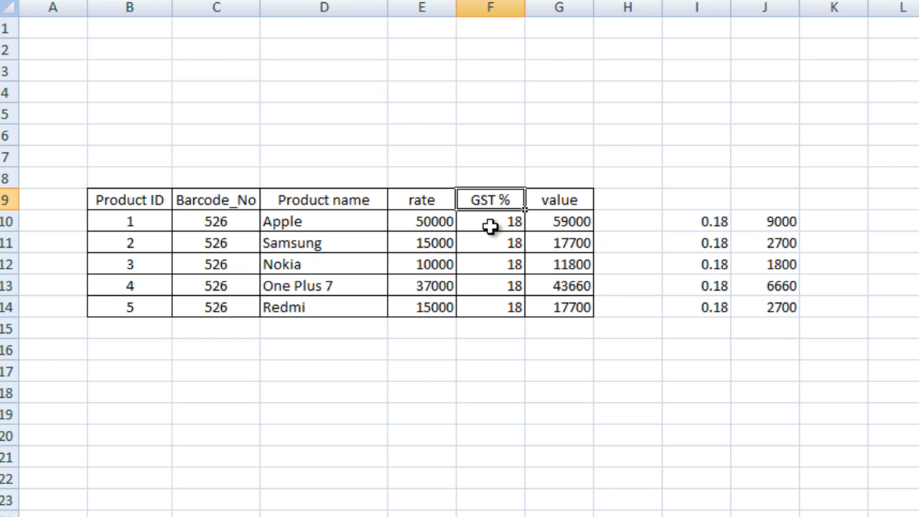
left_click_drag(490, 226, 494, 307)
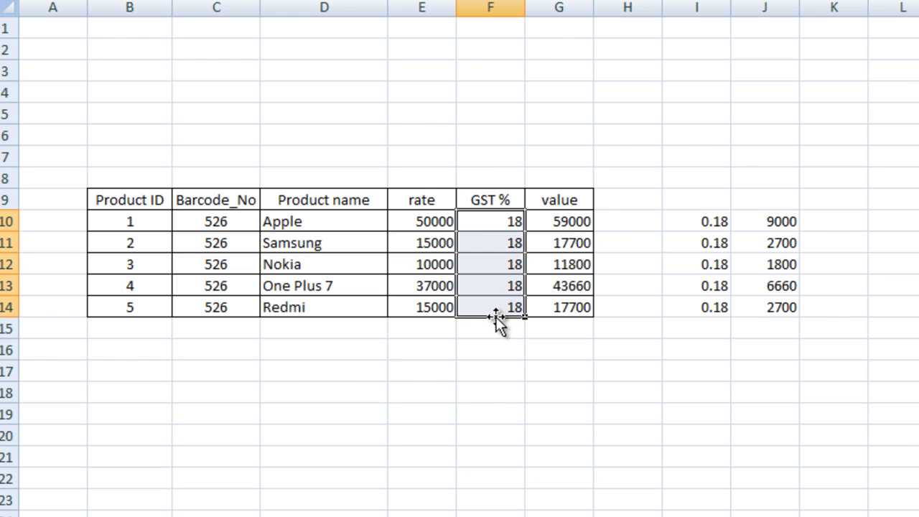
left_click(435, 224)
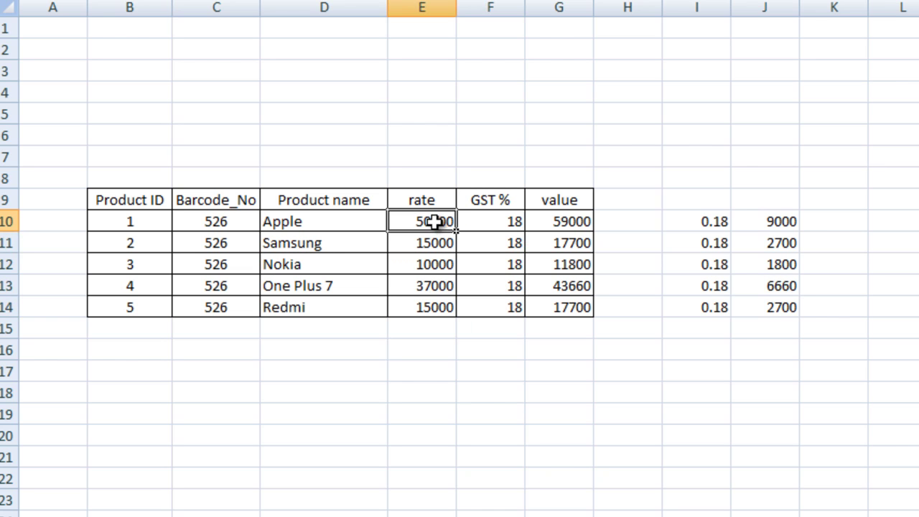
left_click(492, 227)
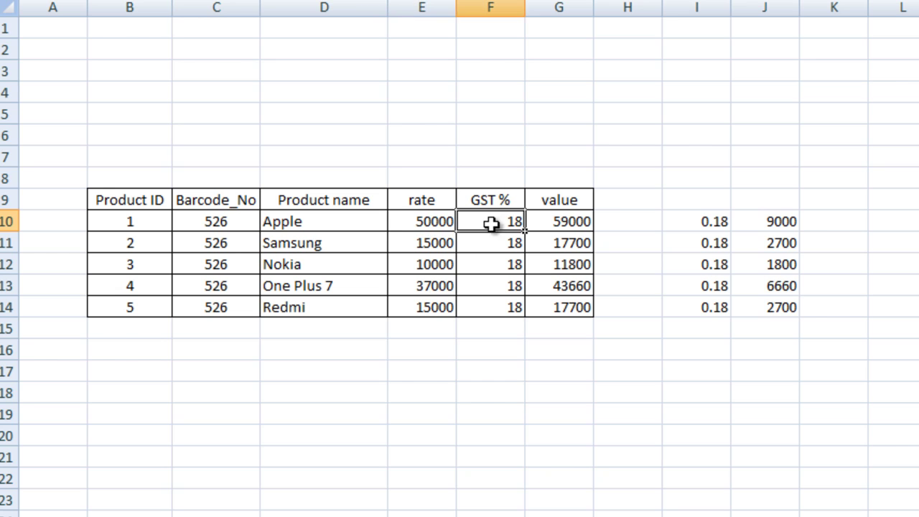
left_click(433, 226)
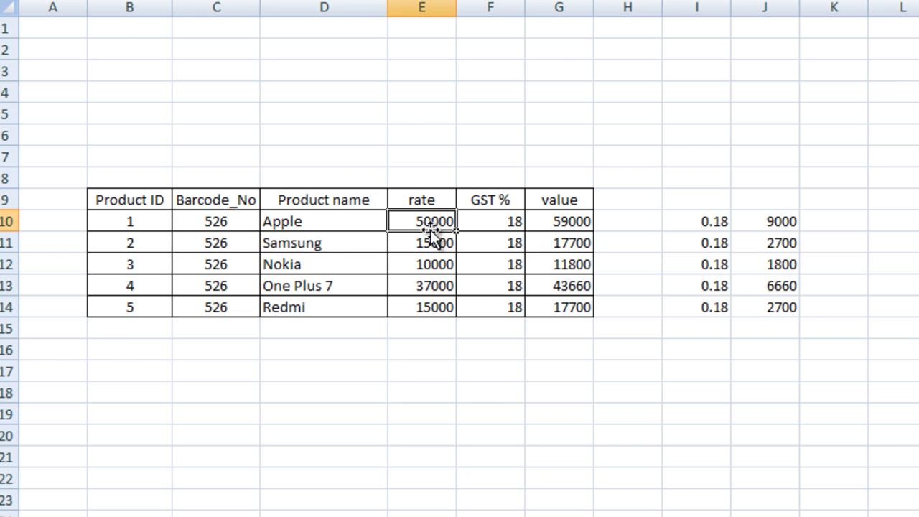
left_click(787, 222)
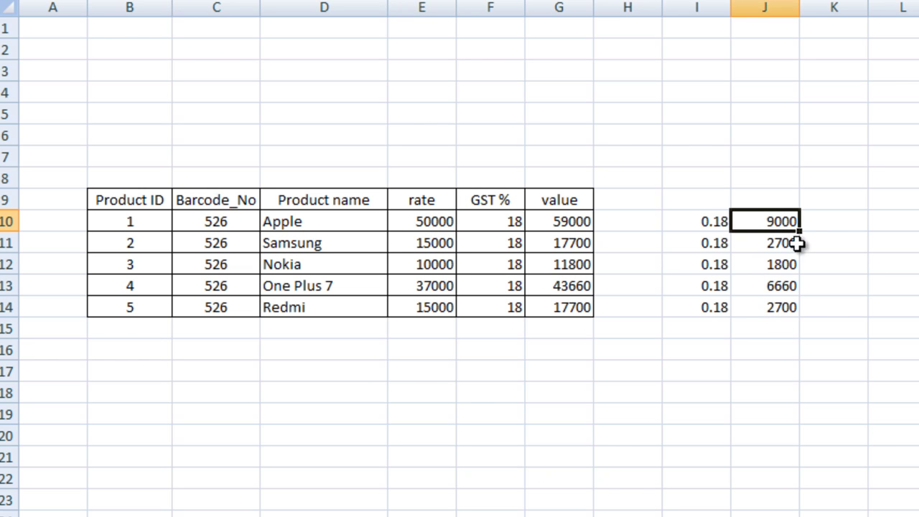
left_click(571, 229)
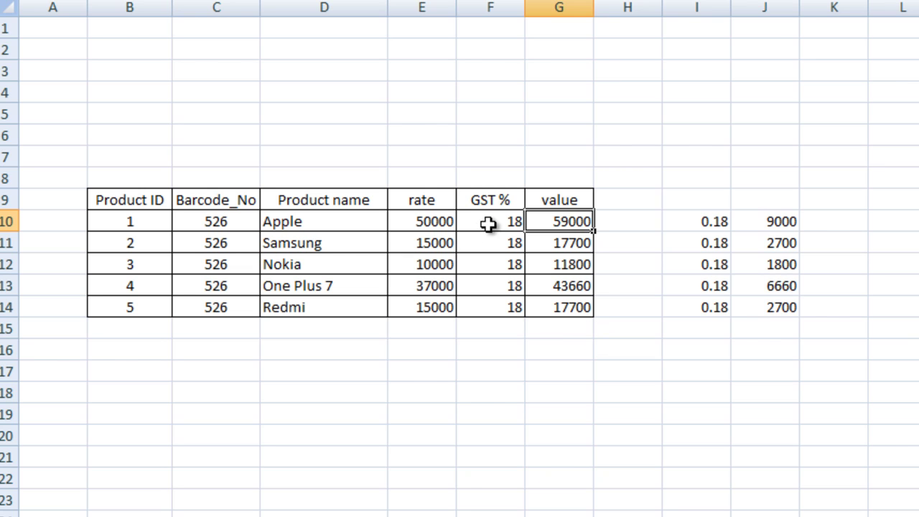
Review the GST % column against the Apple row's rate and value, then check that row's Barcode_No and Product ID.
left_click_drag(487, 222, 495, 308)
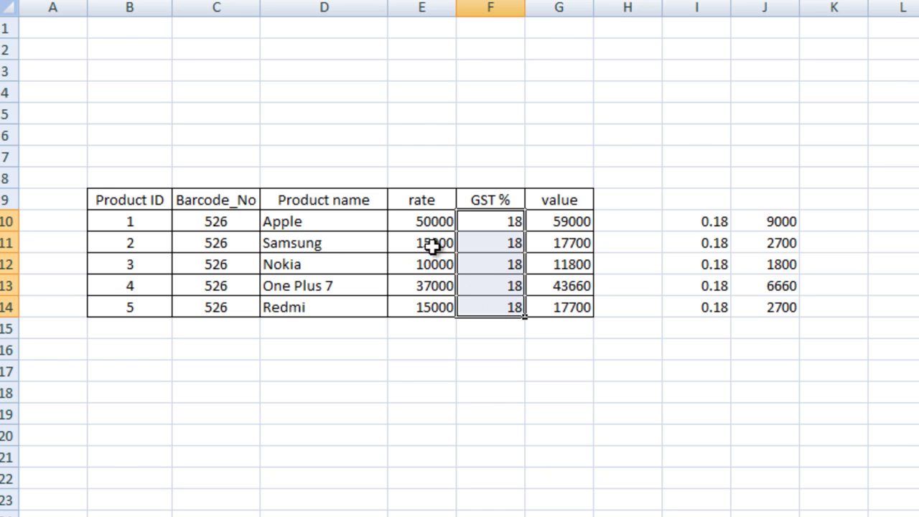
left_click(431, 221)
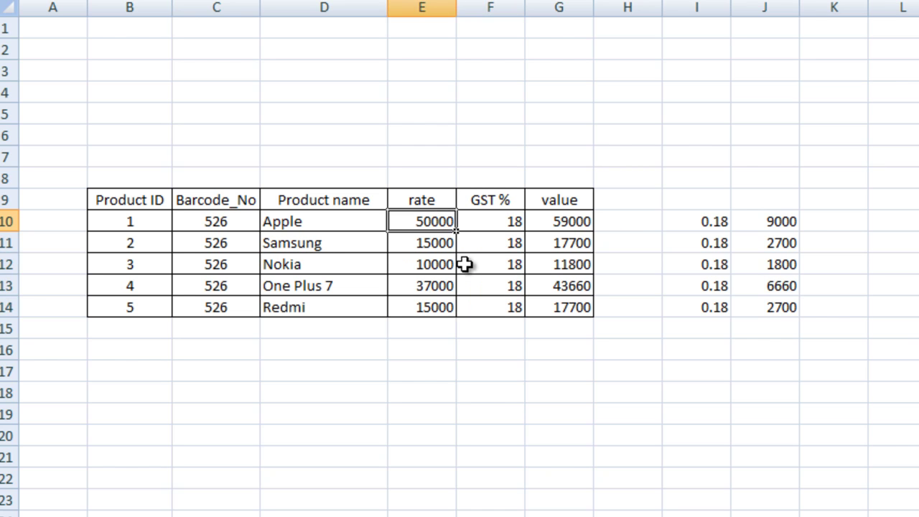
left_click(496, 225)
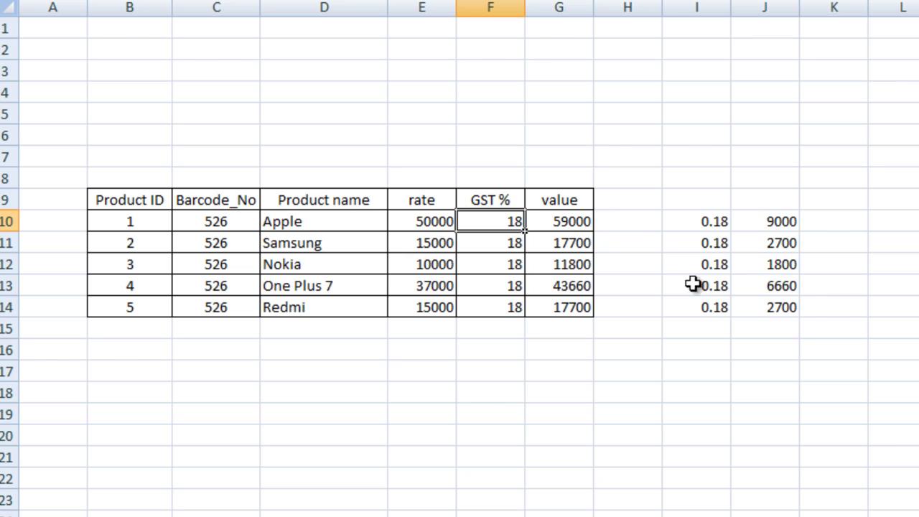
left_click(578, 216)
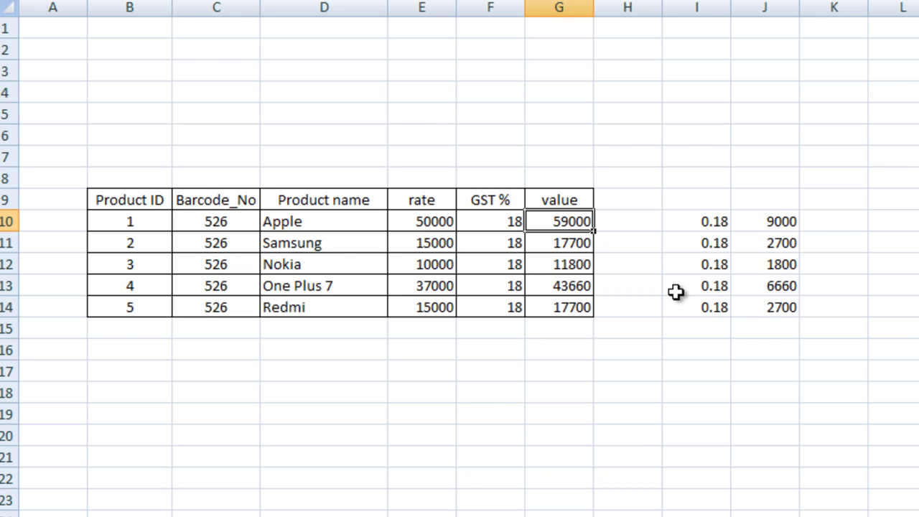
left_click(496, 233)
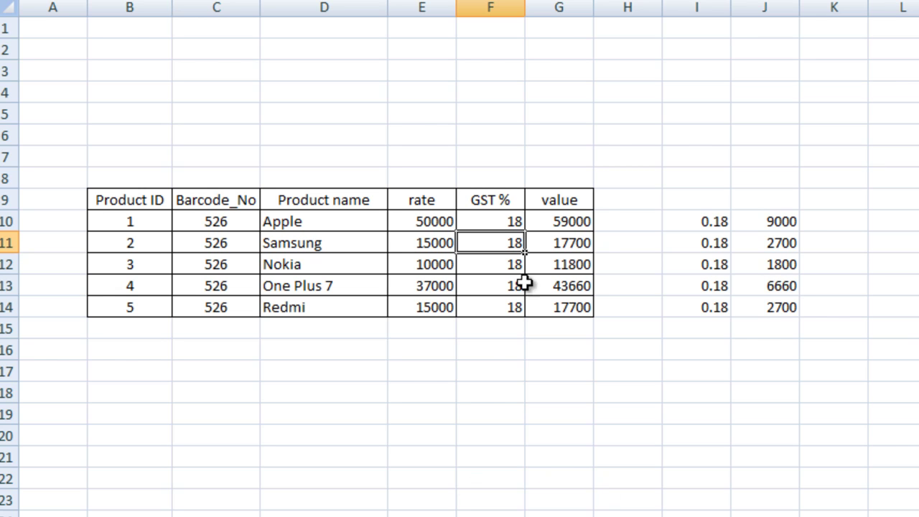
left_click(515, 216)
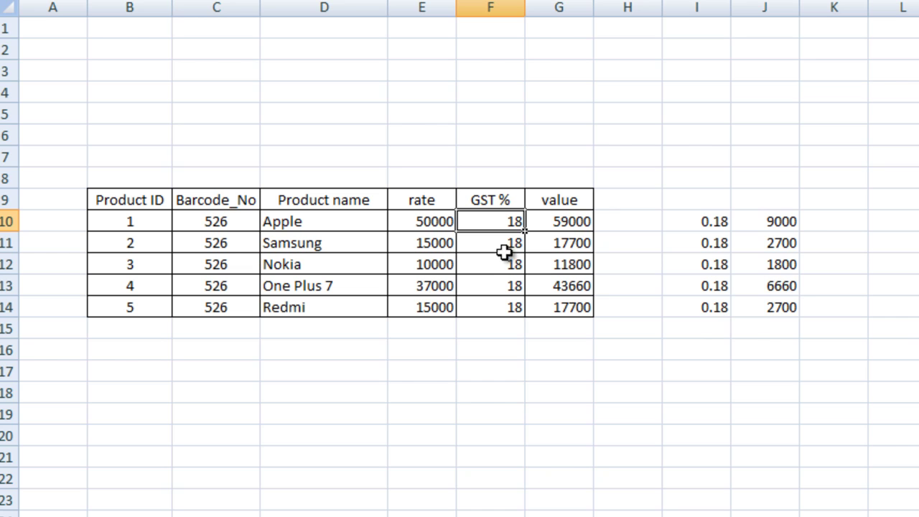
left_click(550, 224)
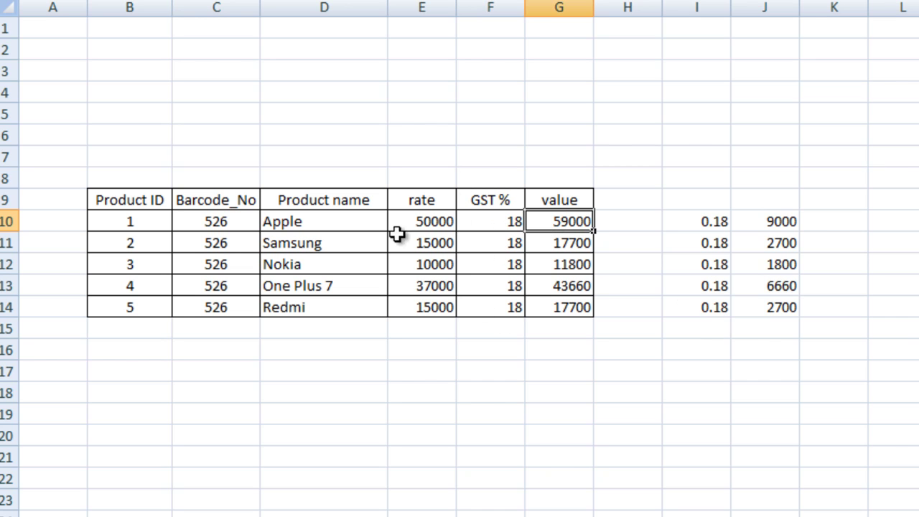
left_click(234, 220)
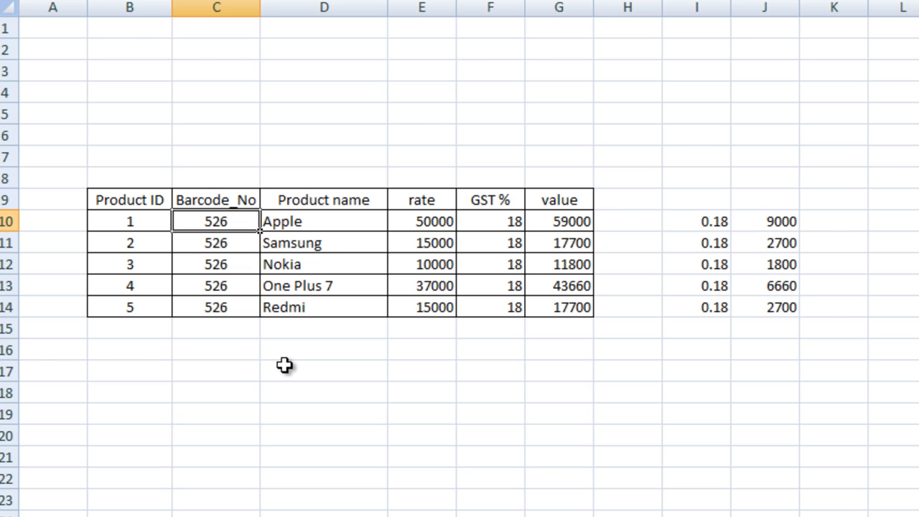
left_click(128, 227)
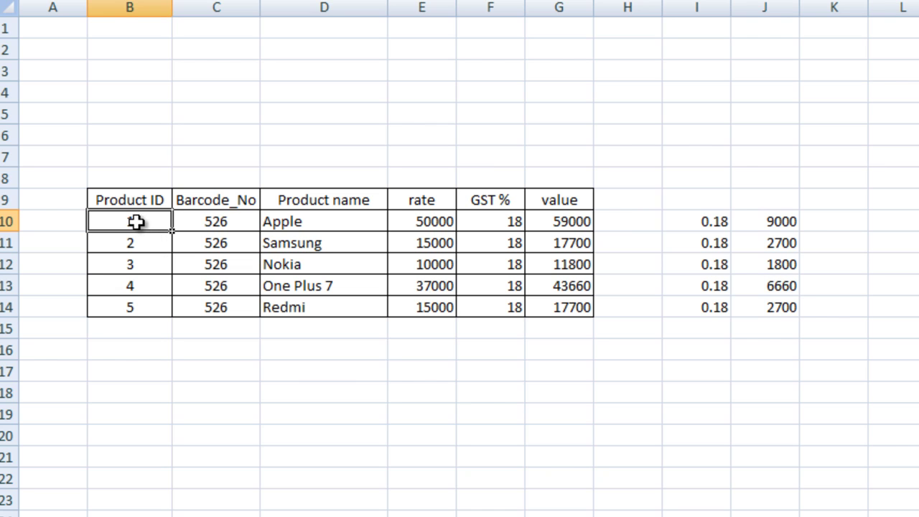
Duplicate the Redmi row, from Product ID to value, into the empty row directly below it.
left_click_drag(130, 313, 559, 301)
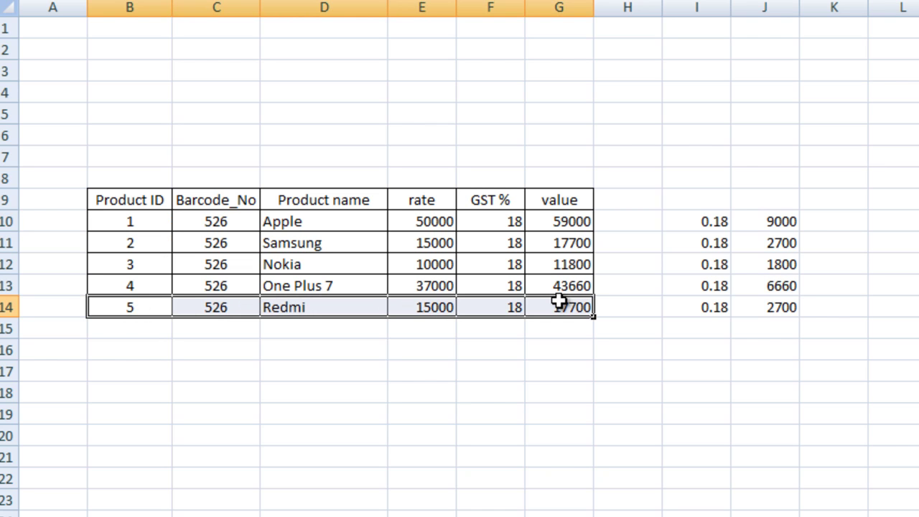
key("ctrl+c")
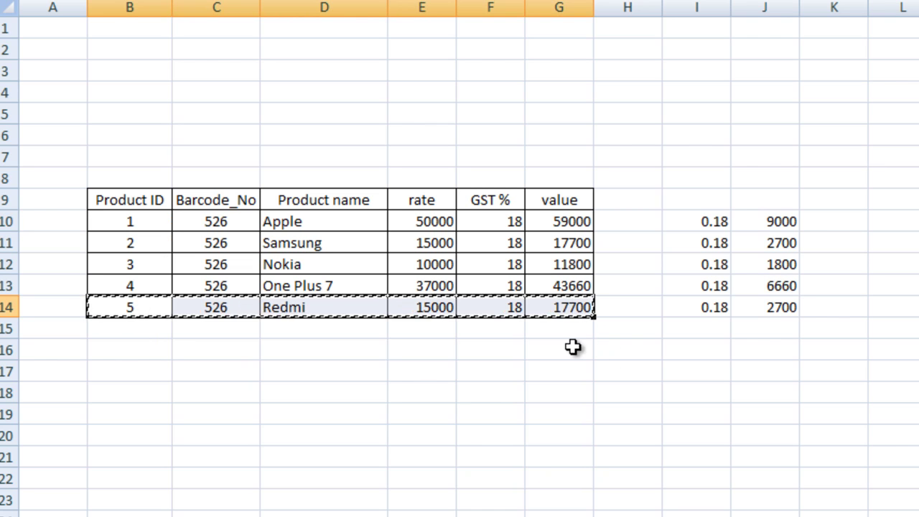
left_click(155, 326)
key("ctrl+v")
Fill the Barcode_No column with an incrementing series from 526 in the Apple row to 531 in the second Redmi row.
left_click(230, 228)
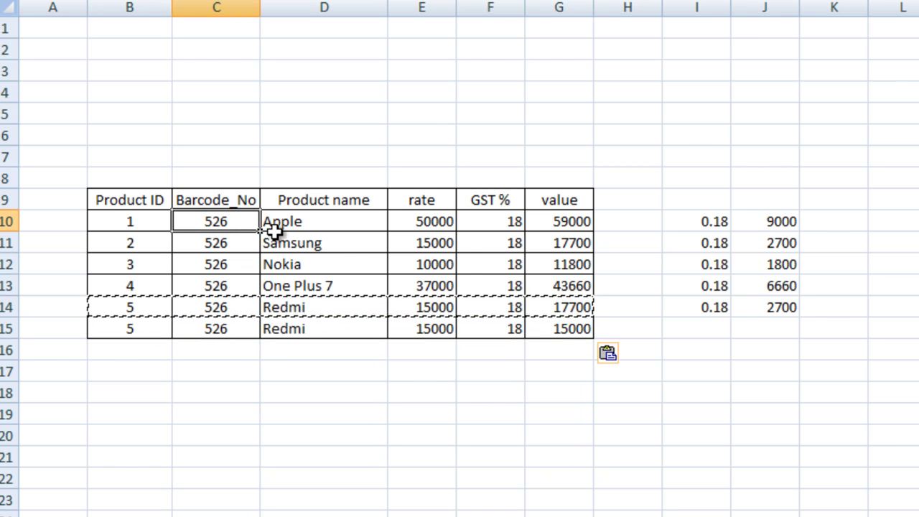
left_click_drag(258, 231, 253, 329)
left_click(271, 351)
left_click(307, 400)
left_click(257, 396)
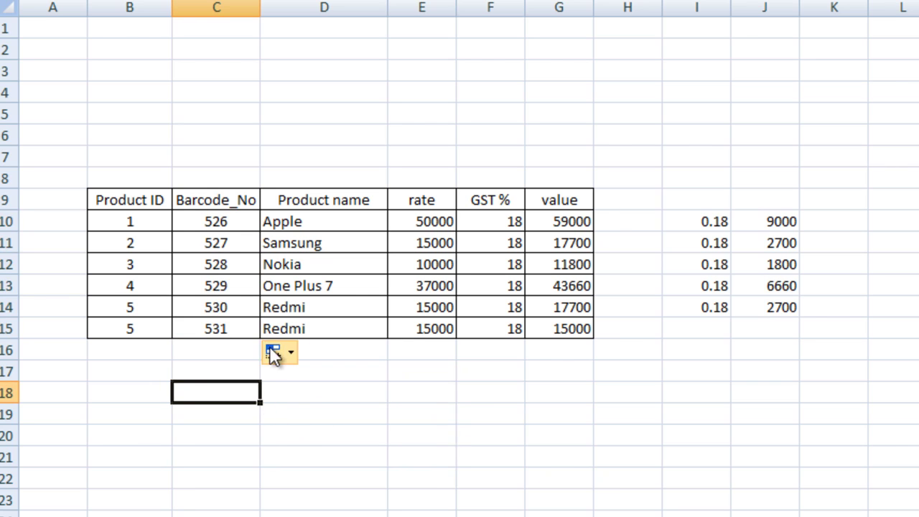
Check the first Redmi row's ID, barcode and name, and set the second Redmi row's rate to 14500.
left_click(145, 311)
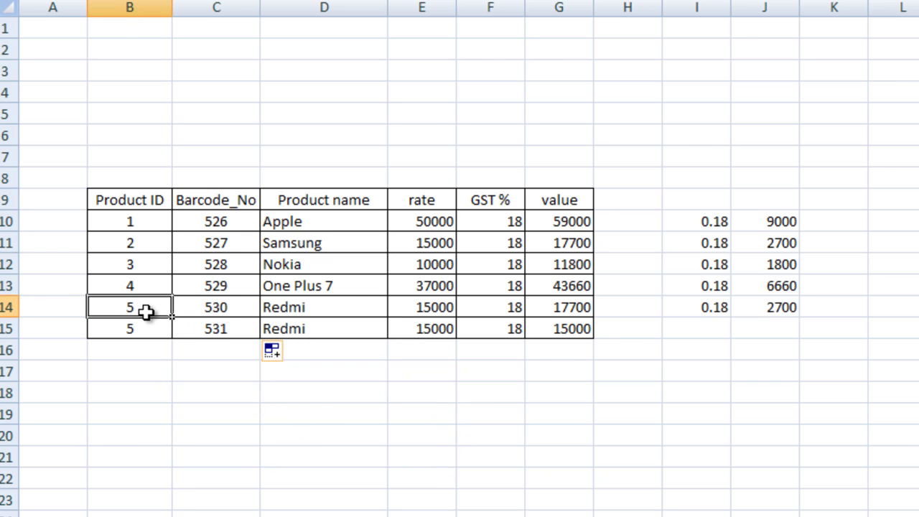
left_click(232, 309)
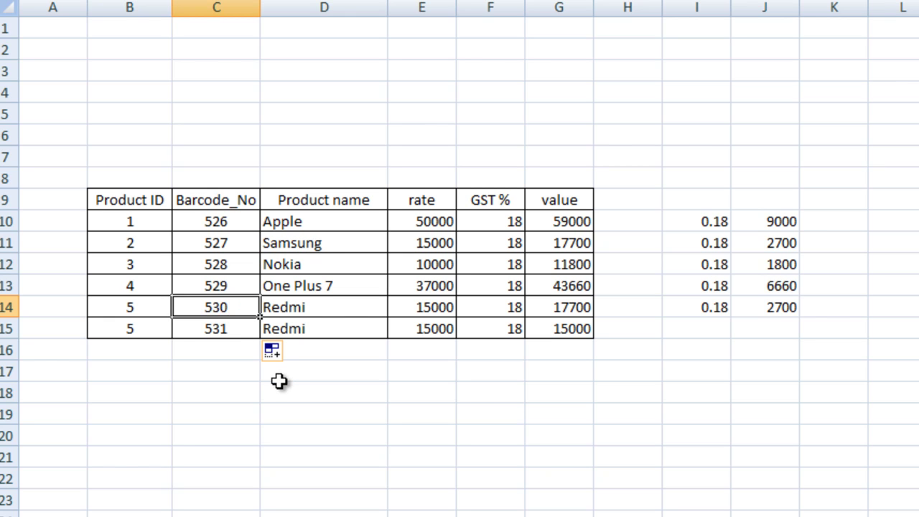
left_click(290, 308)
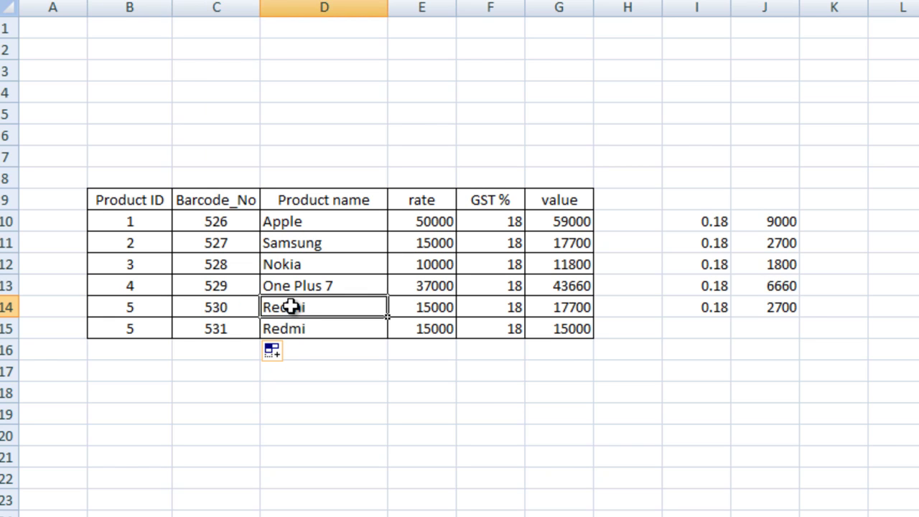
left_click(436, 330)
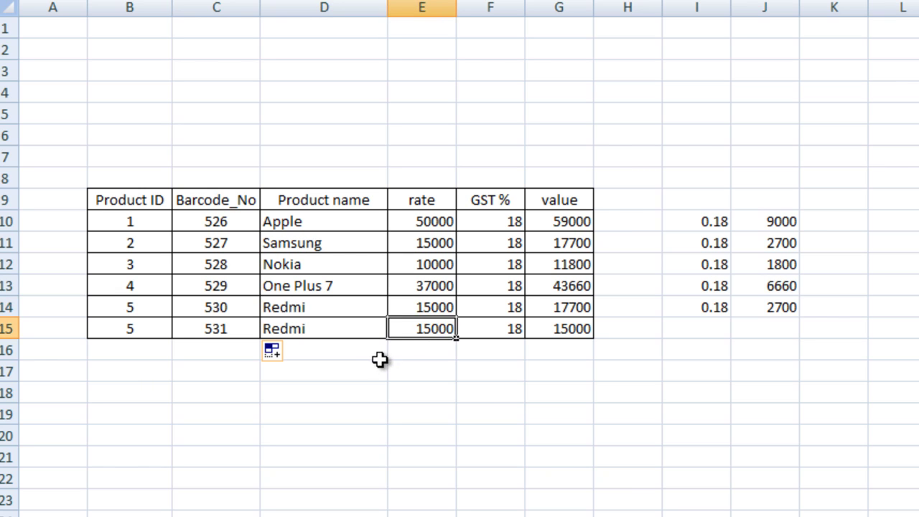
type("14500")
key("Return")
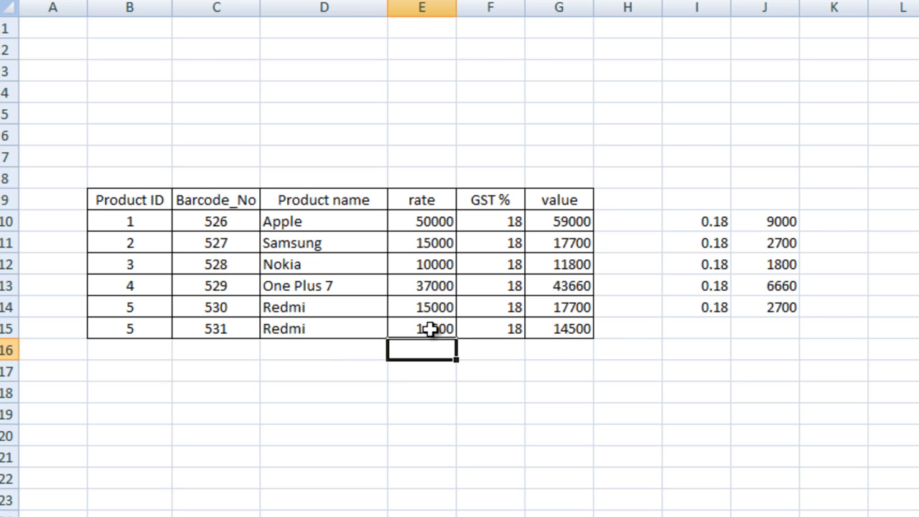
left_click(436, 328)
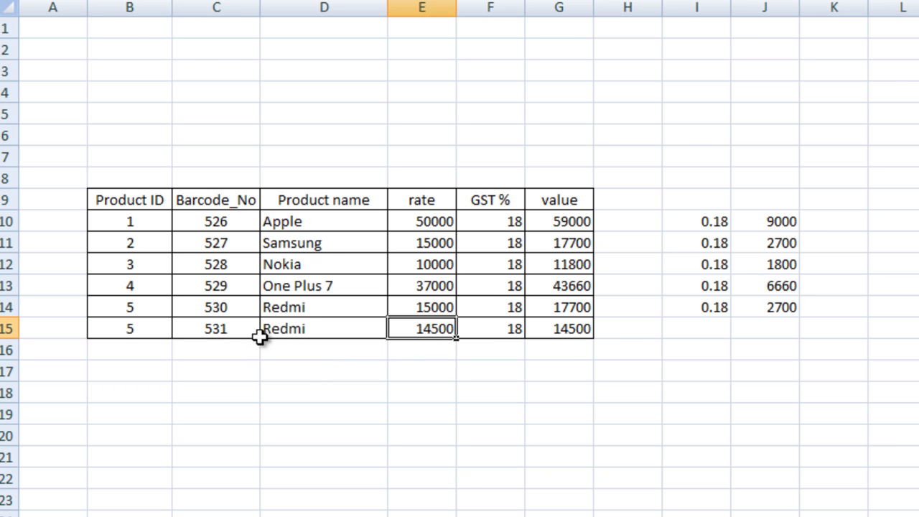
Compare the rates of the two Redmi rows, then examine the second row's full record and both name and rate pairs.
left_click(422, 310)
left_click(423, 332)
left_click(220, 334)
left_click_drag(431, 328, 551, 336)
left_click(187, 385)
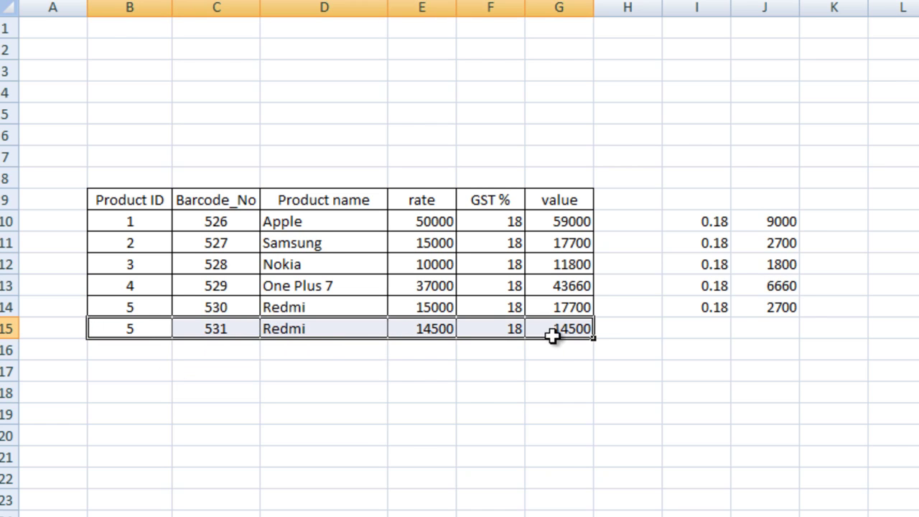
left_click(374, 443)
left_click_drag(287, 309, 390, 338)
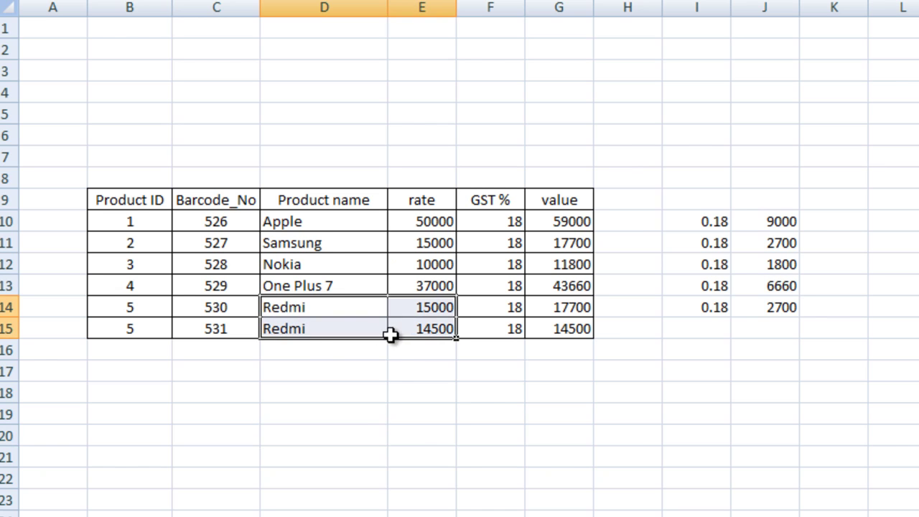
left_click(400, 434)
Compare the Product name entries of the two Redmi rows.
left_click(302, 330)
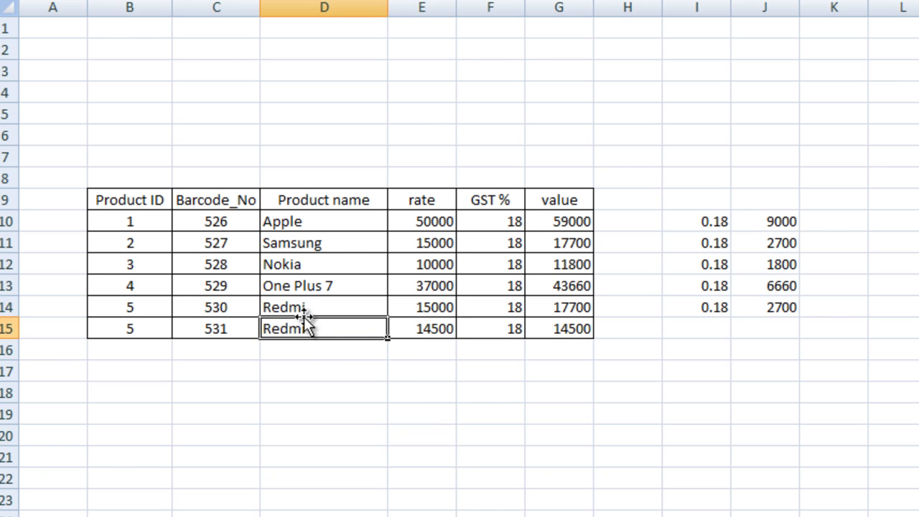
left_click(304, 306)
left_click(318, 332)
left_click(314, 310)
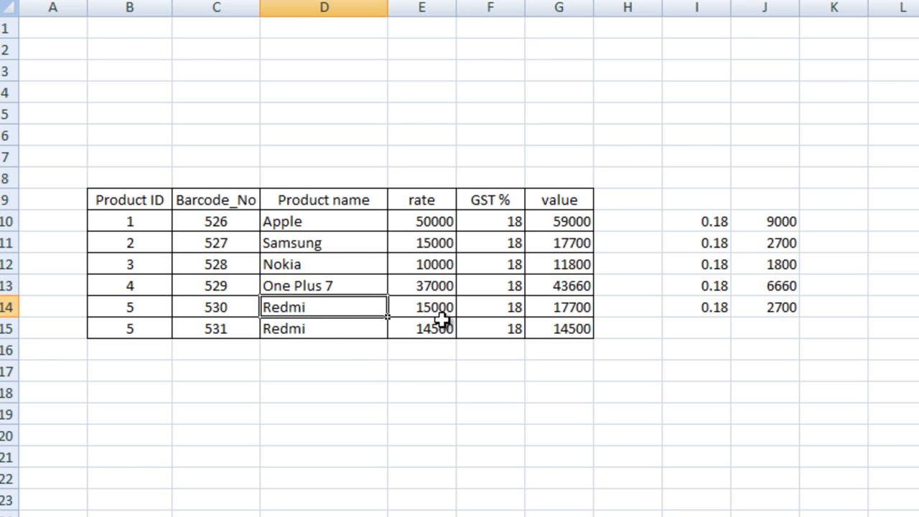
left_click(321, 330)
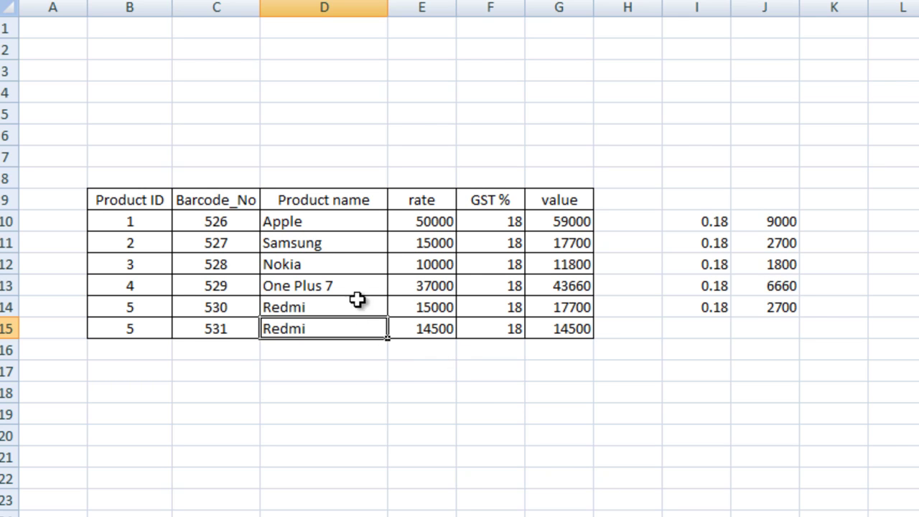
left_click(333, 304)
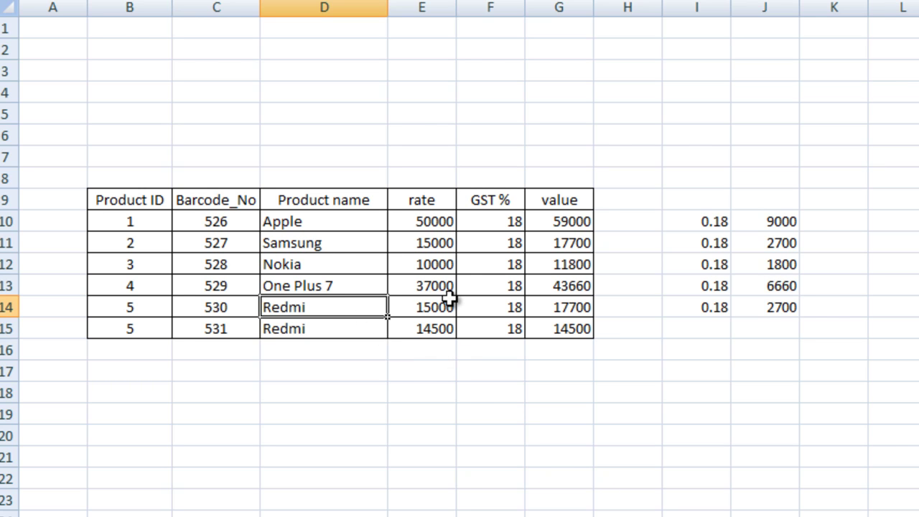
left_click(337, 337)
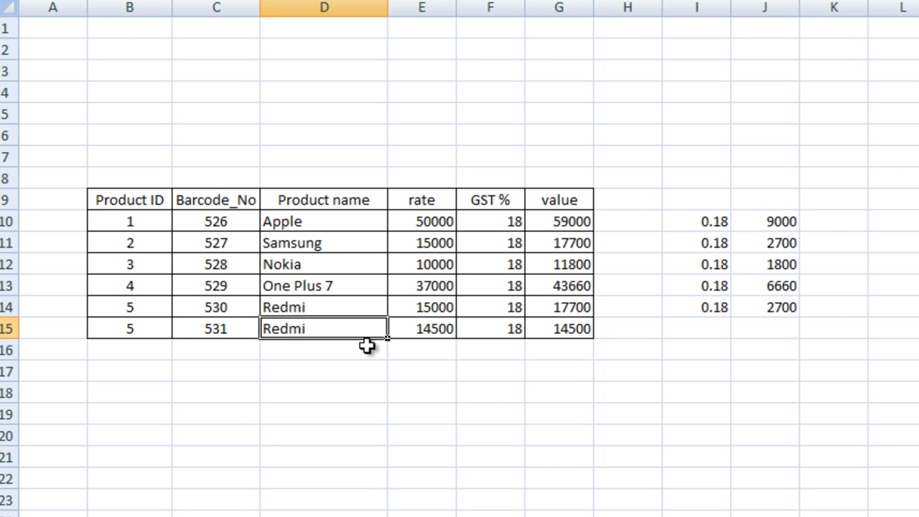
Examine the whole product table, its header row from Product ID to value, and the Product ID entries.
left_click_drag(159, 199, 556, 330)
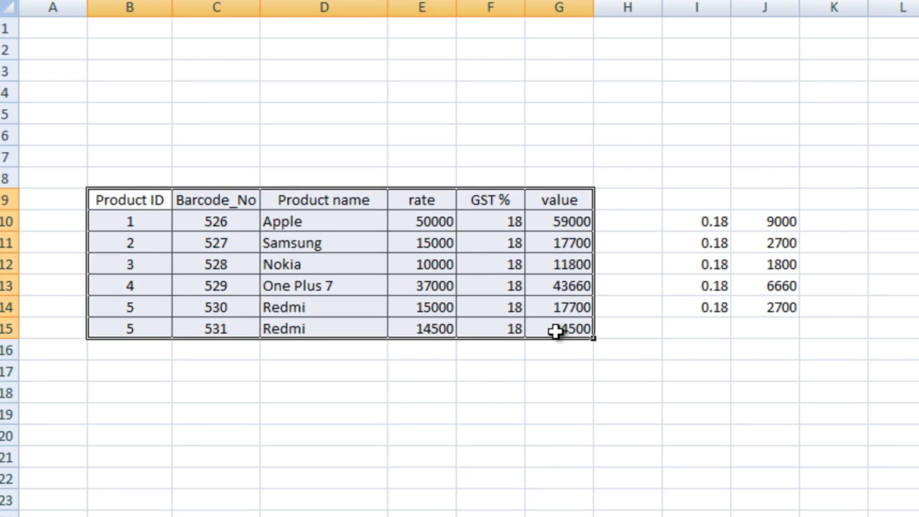
left_click_drag(129, 199, 574, 200)
left_click_drag(134, 224, 134, 328)
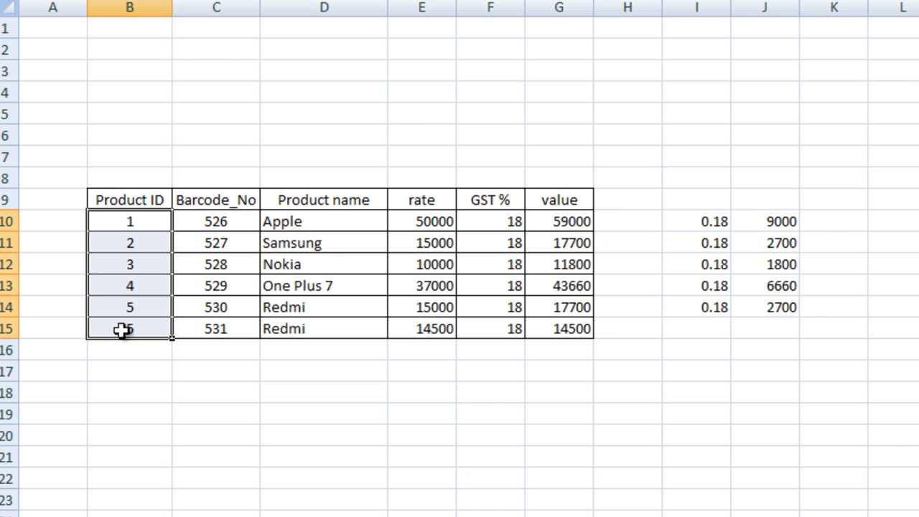
Fill the product table's header row, from Product ID to value, with yellow and make its text bold.
left_click_drag(124, 198, 552, 330)
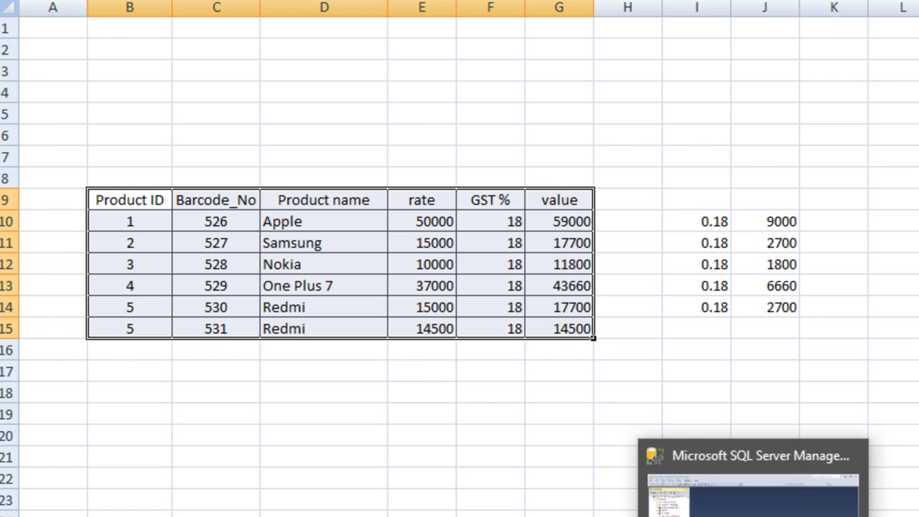
left_click(753, 488)
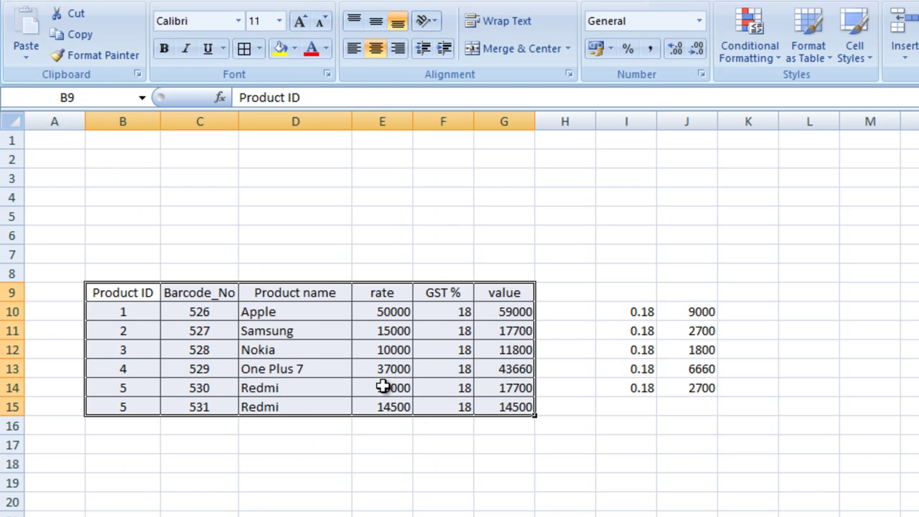
left_click_drag(127, 292, 488, 410)
left_click(279, 480)
left_click_drag(123, 293, 503, 293)
left_click(286, 48)
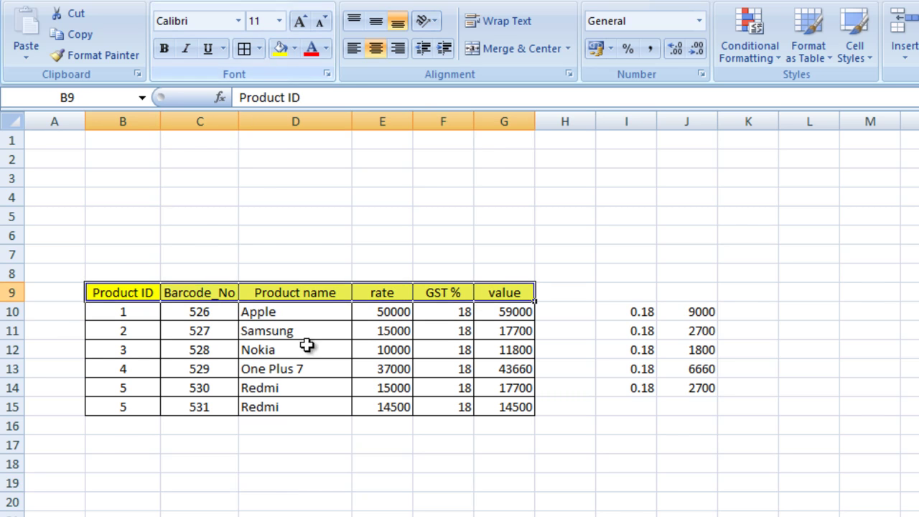
left_click(395, 450)
left_click_drag(123, 292, 503, 293)
left_click(164, 49)
left_click(366, 482)
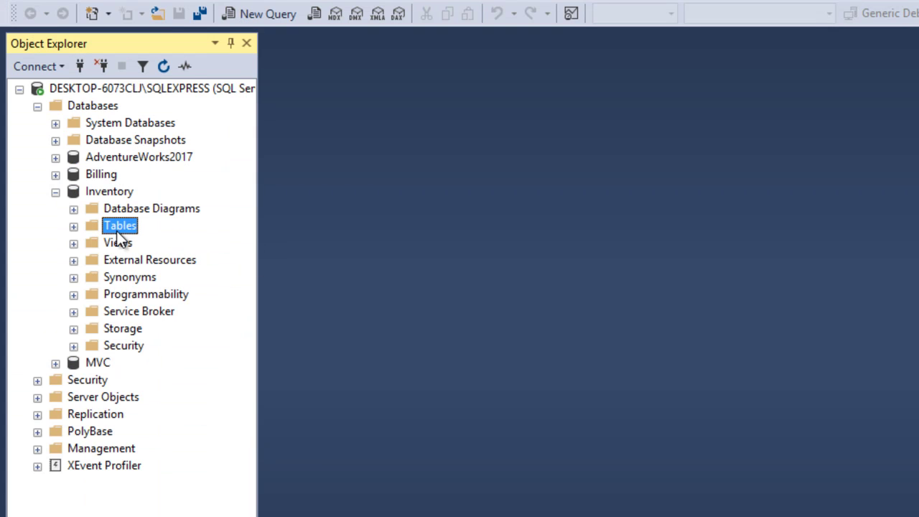
Switch to SQL Server Management Studio and start designing a new table under the Inventory database's Tables folder.
left_click(74, 226)
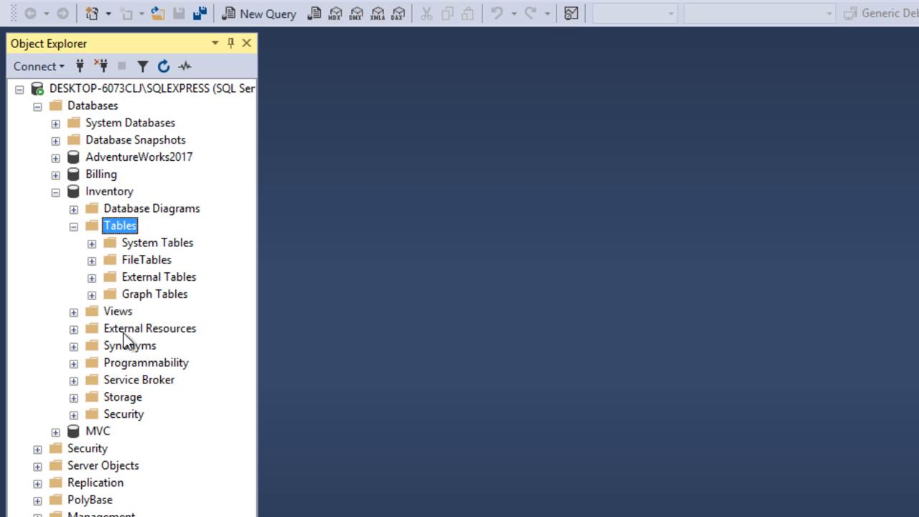
right_click(115, 227)
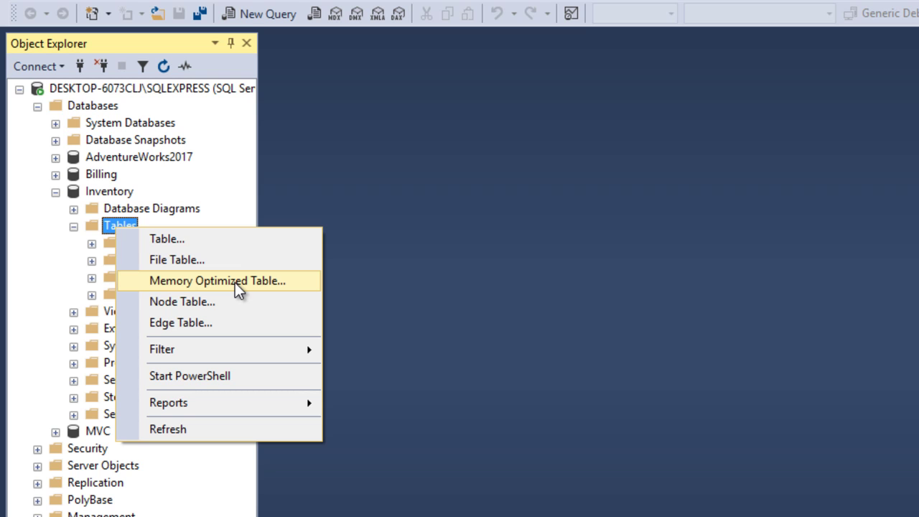
left_click(176, 241)
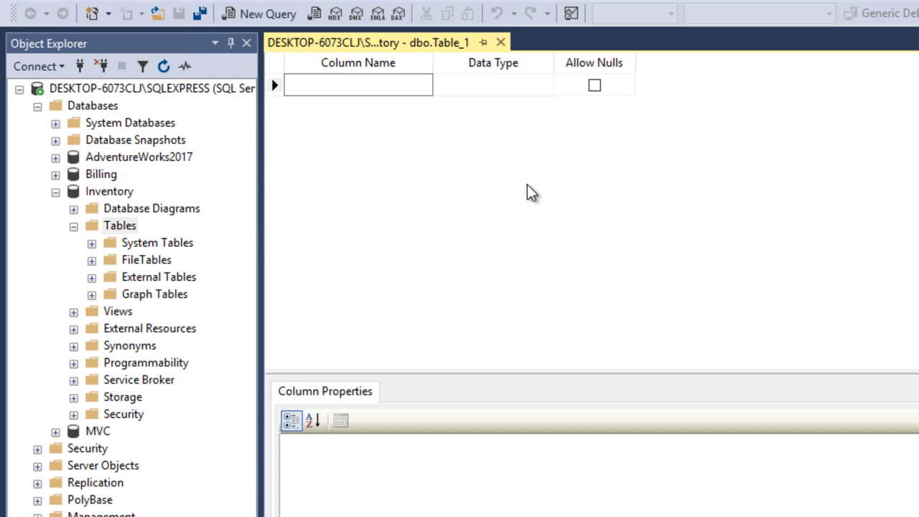
left_click(367, 85)
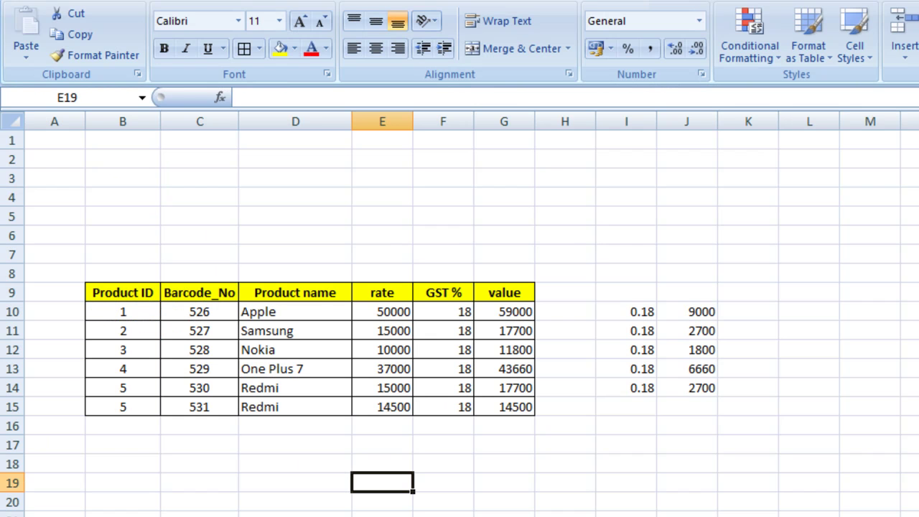
Copy the Product ID header from the Excel sheet into the new table as its first column name.
left_click(152, 296)
left_click_drag(302, 98, 204, 101)
key("ctrl+c")
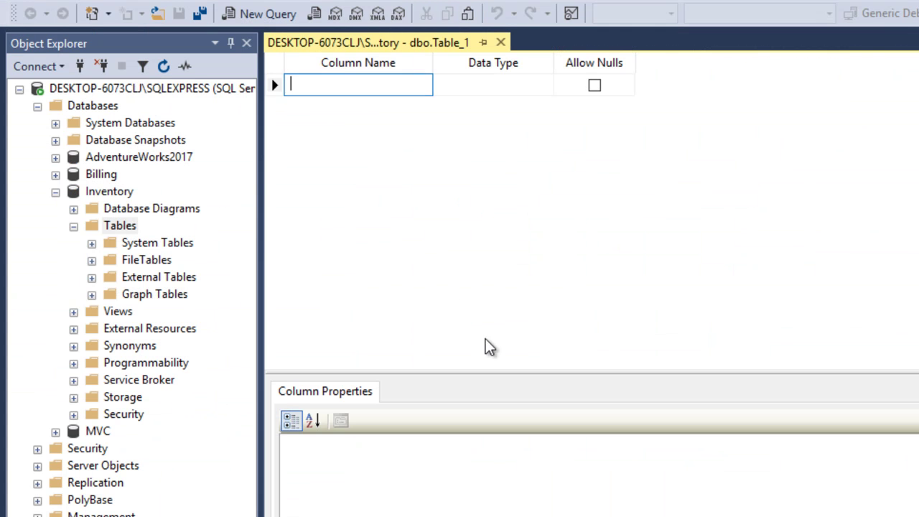
key("ctrl+v")
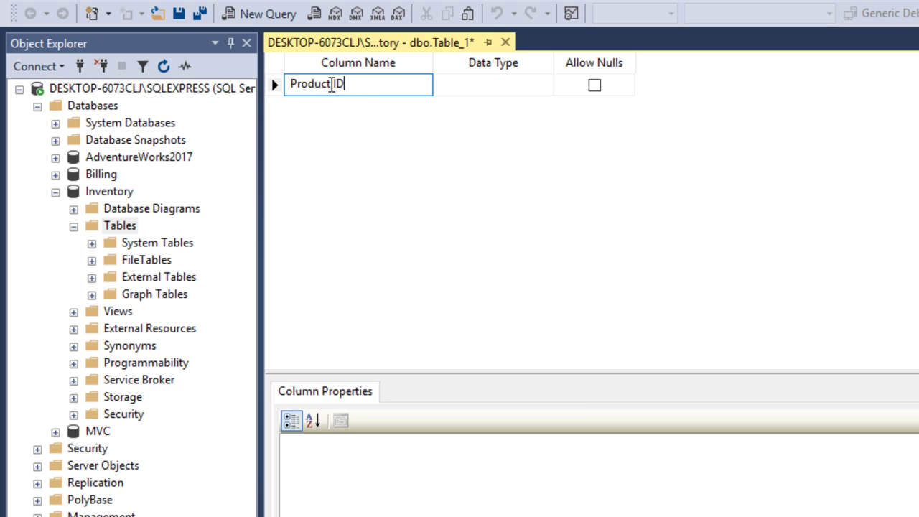
left_click(331, 84)
type("_")
key("BackSpace")
left_click(480, 89)
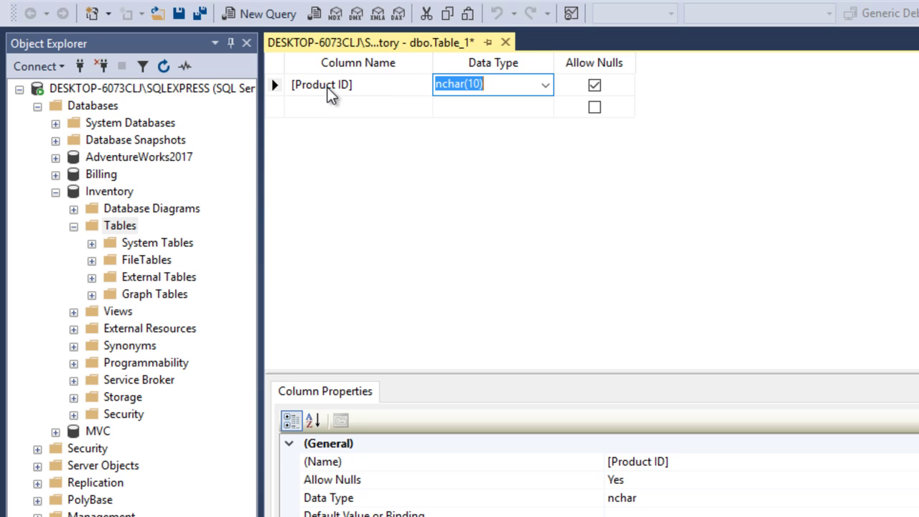
Change the first column's name to Product_ID, using an underscore instead of the space and no square brackets.
left_click(300, 89)
key("BackSpace")
key("End")
key("BackSpace")
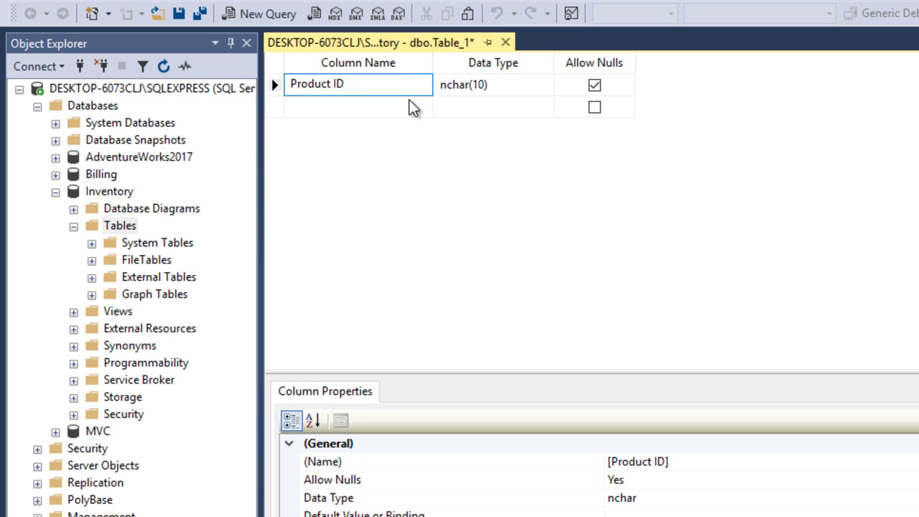
type("_")
key("Delete")
Set the Product_ID column's data type to int and disallow nulls for it.
left_click(492, 85)
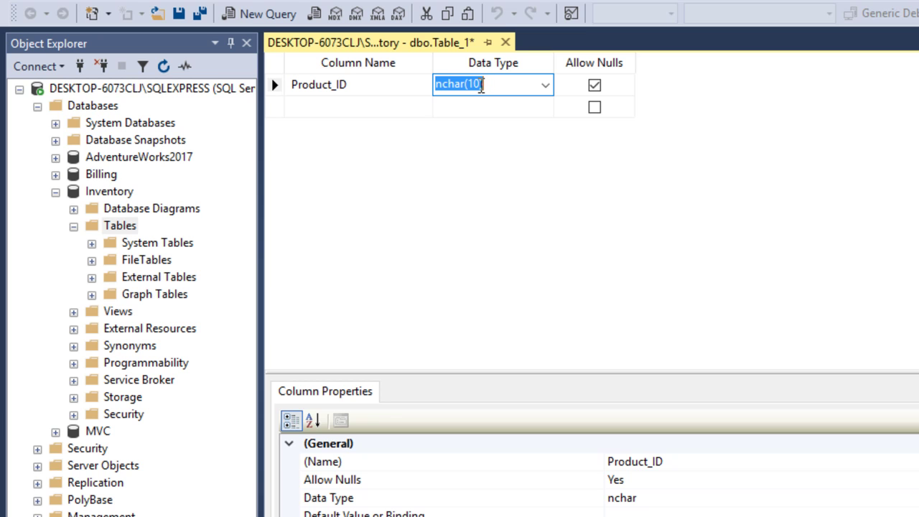
type("int")
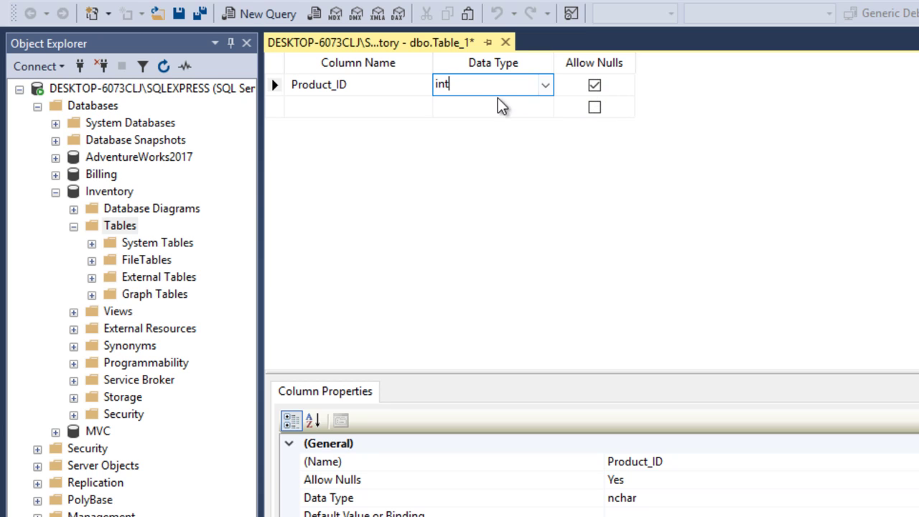
left_click(393, 108)
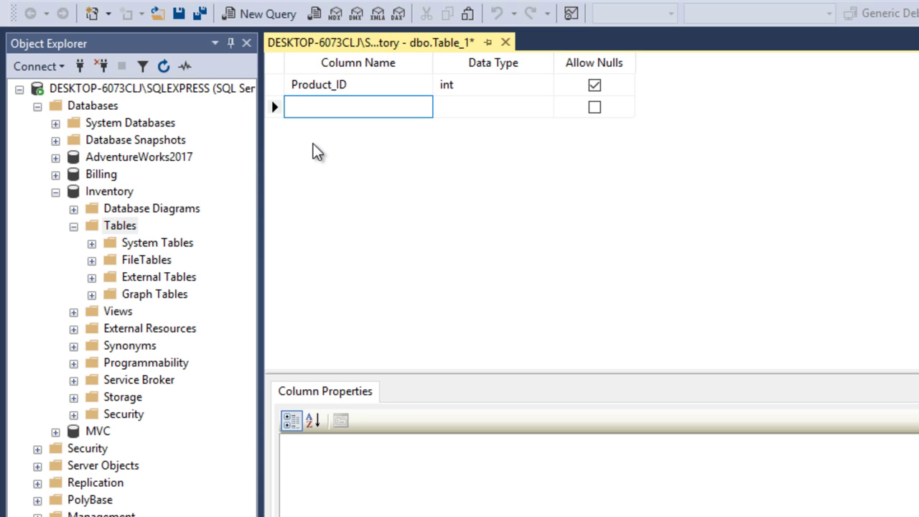
left_click(593, 86)
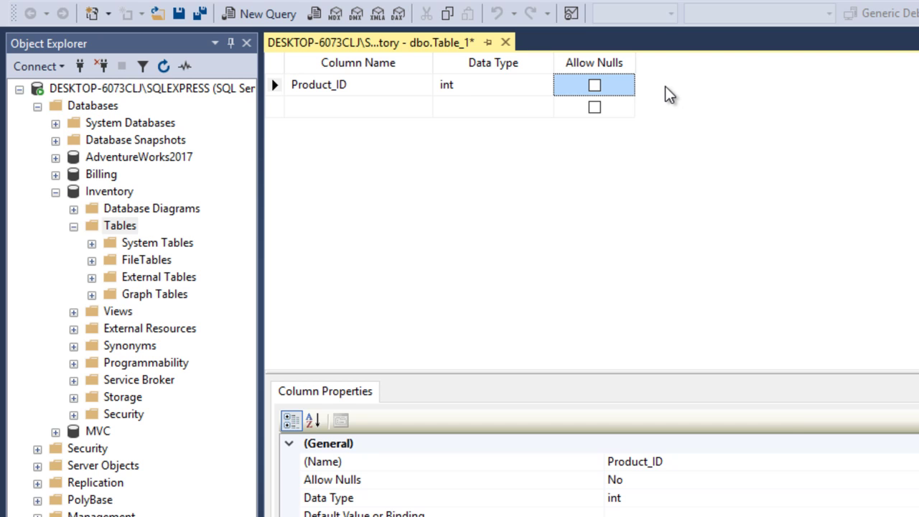
Switch to Excel and check the Product ID entries, especially those of the two Redmi rows.
key("alt+Tab")
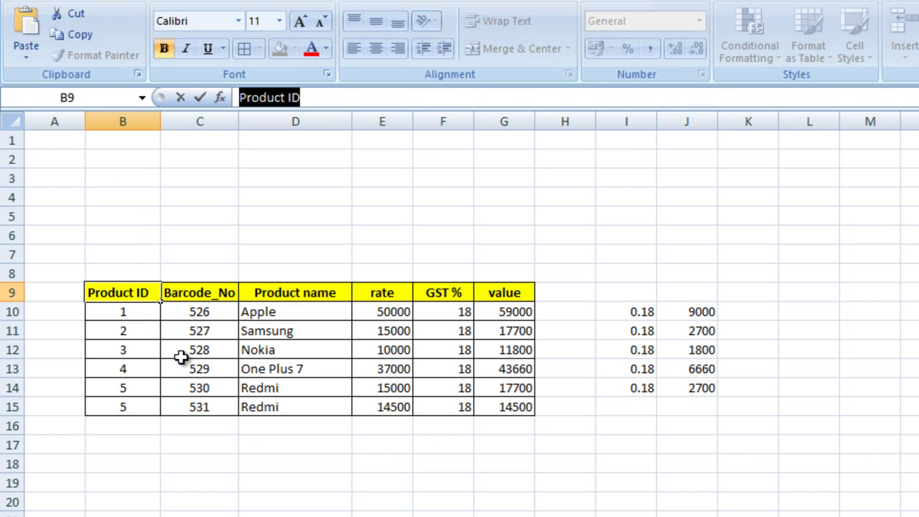
left_click_drag(129, 311, 122, 424)
left_click_drag(127, 387, 127, 404)
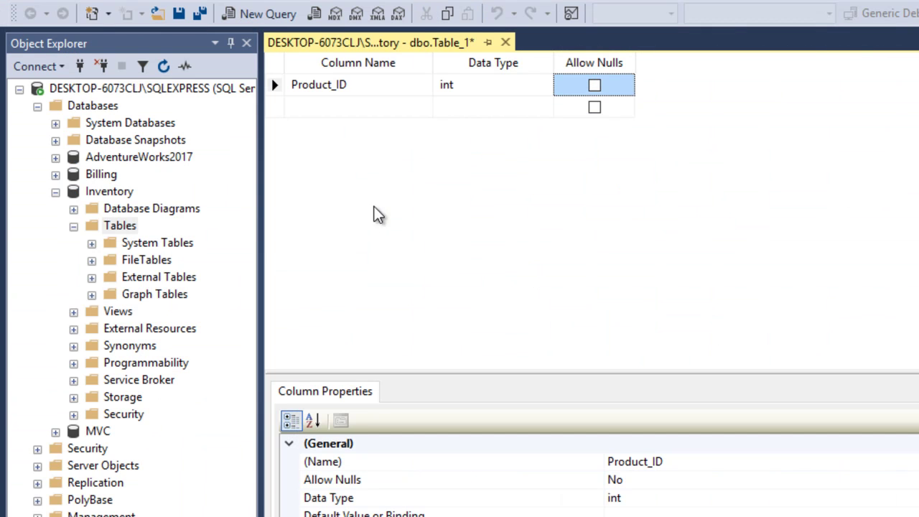
Return to the table design in SQL Server Management Studio and rename the first column ID.
left_click(358, 85)
left_click(366, 84)
left_click_drag(366, 84, 287, 84)
type("ID")
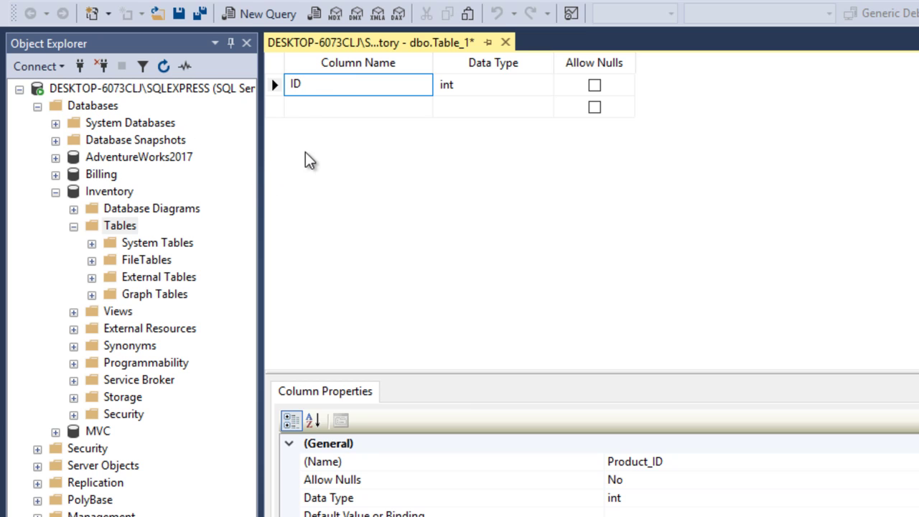
Add a second column named Product_ID below the ID column.
left_click(304, 107)
type("Product ID")
key("Left")
key("Left")
key("BackSpace")
type("_")
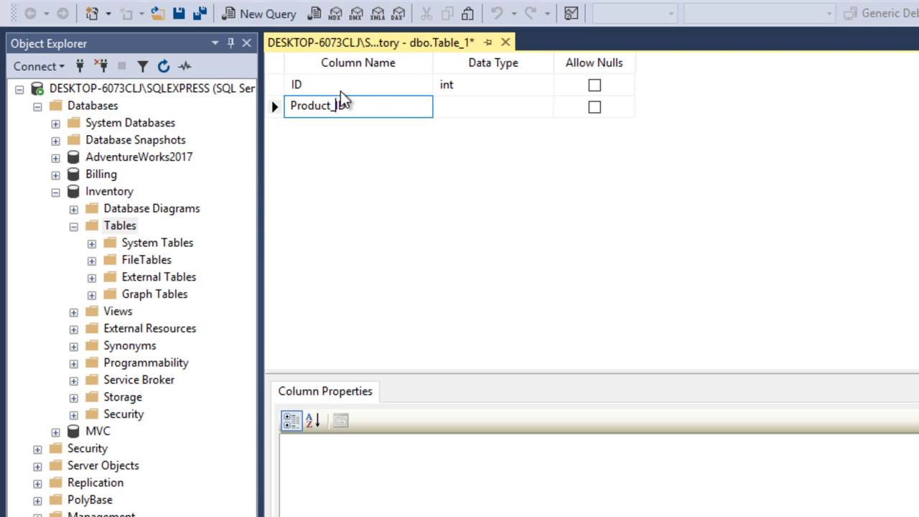
Compare the ID and Product_ID column definitions in the table design.
left_click(275, 86)
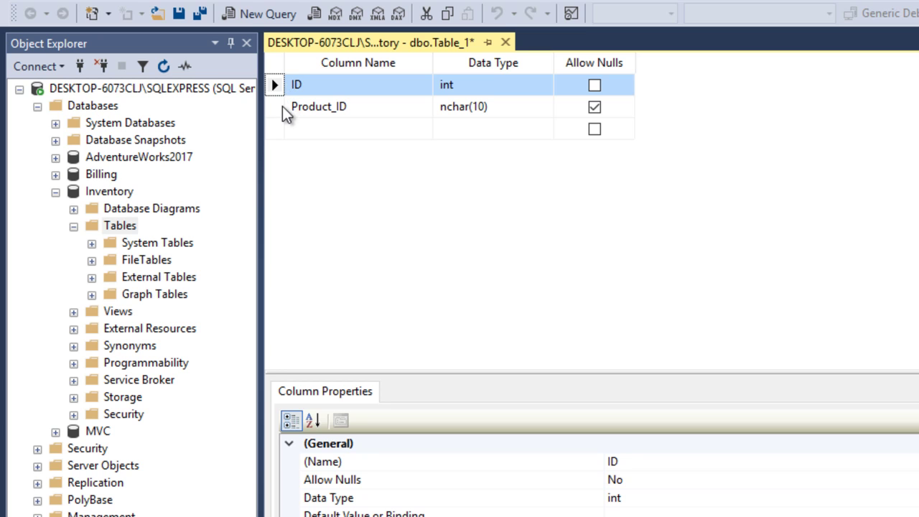
left_click(281, 110)
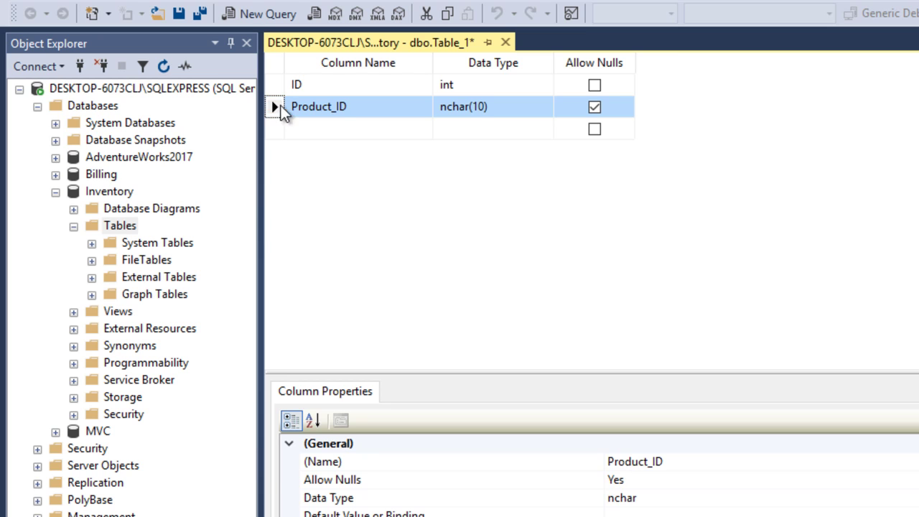
left_click(279, 87)
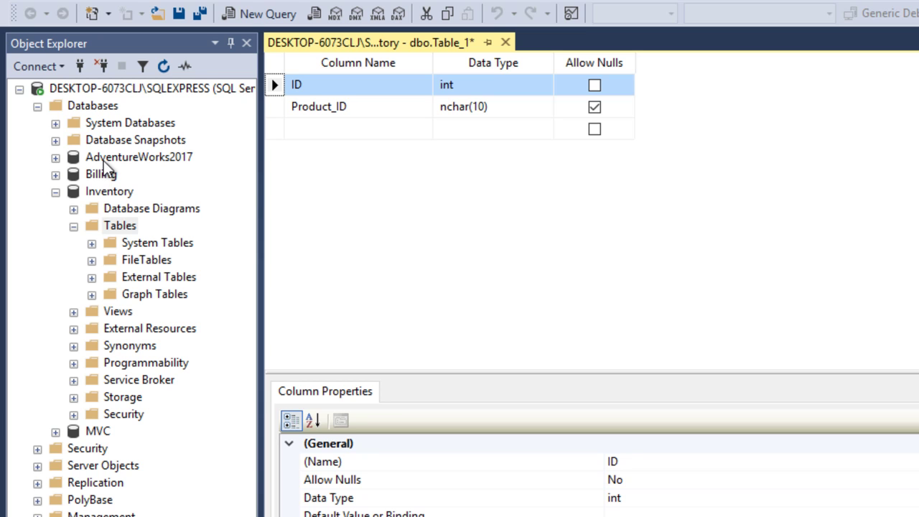
left_click(276, 102)
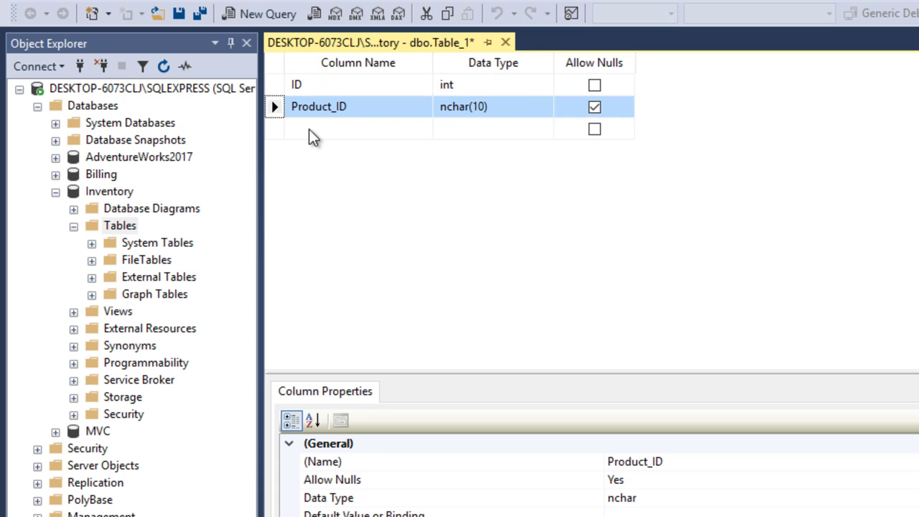
Add a third column, Barcode_No, copied from the Excel header, and set the Product_ID column's data type to int.
left_click(309, 128)
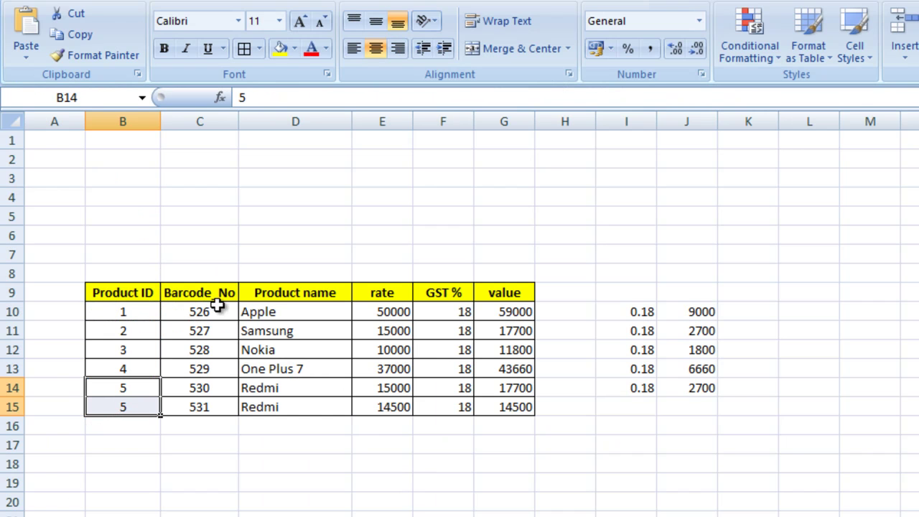
left_click(217, 293)
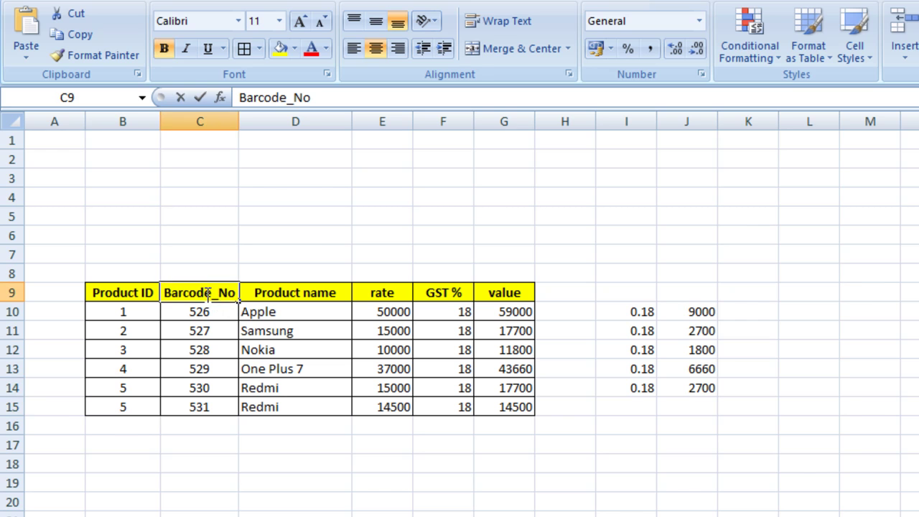
double_click(218, 293)
key("ctrl+c")
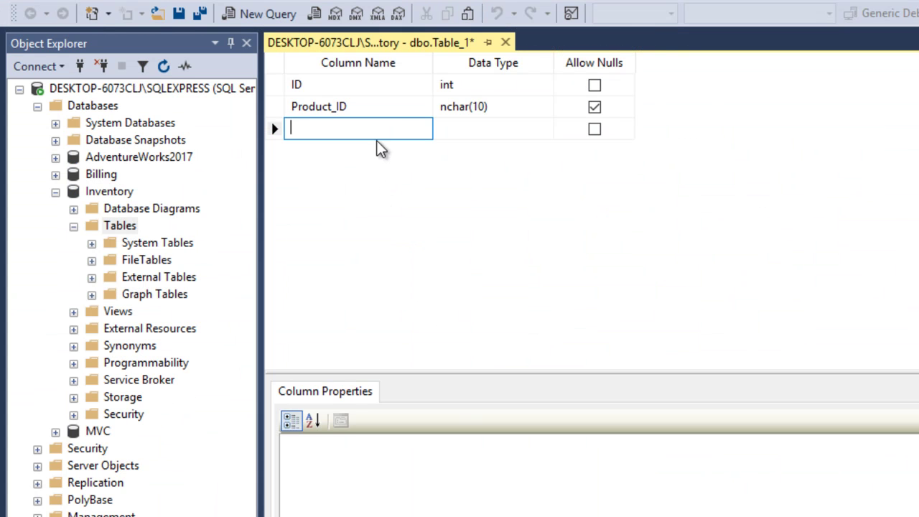
key("ctrl+v")
left_click(511, 129)
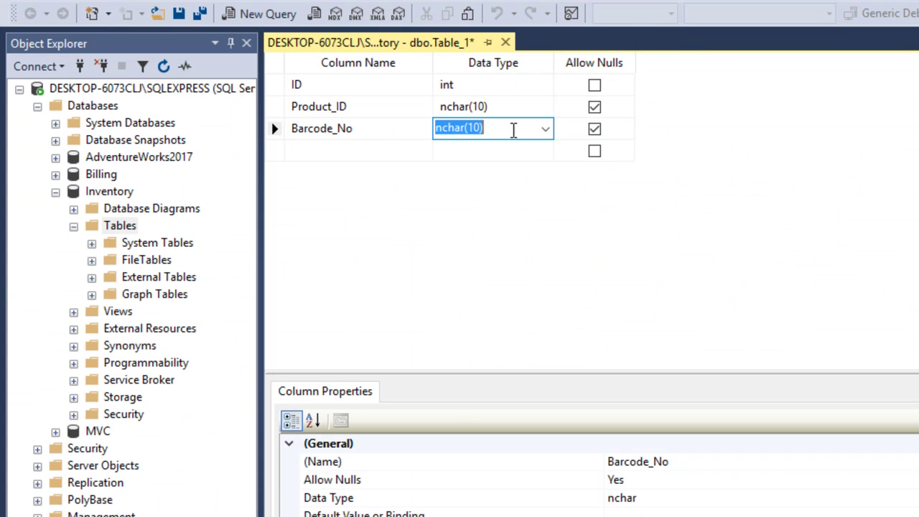
left_click(509, 113)
type("int")
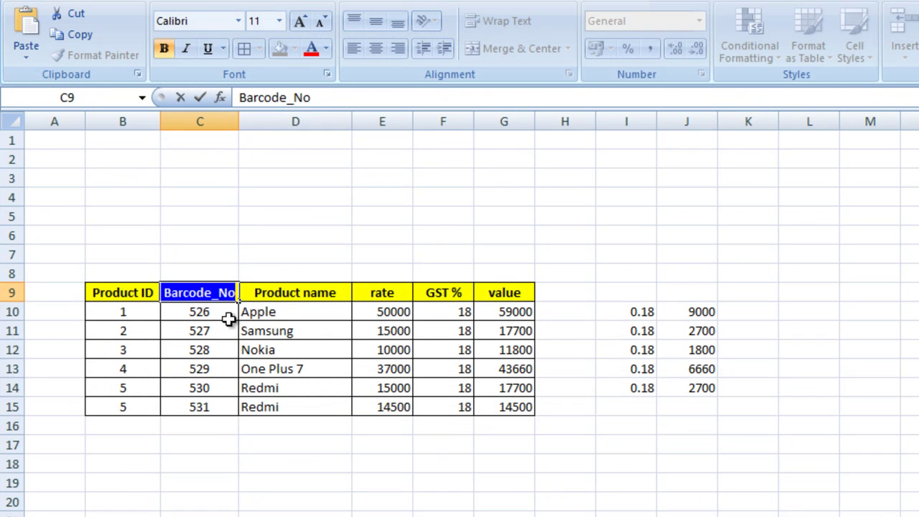
Compare the Barcode_No entries with the Product ID entries in the Excel sheet.
left_click(206, 313)
left_click_drag(207, 313, 208, 407)
left_click_drag(133, 312, 143, 405)
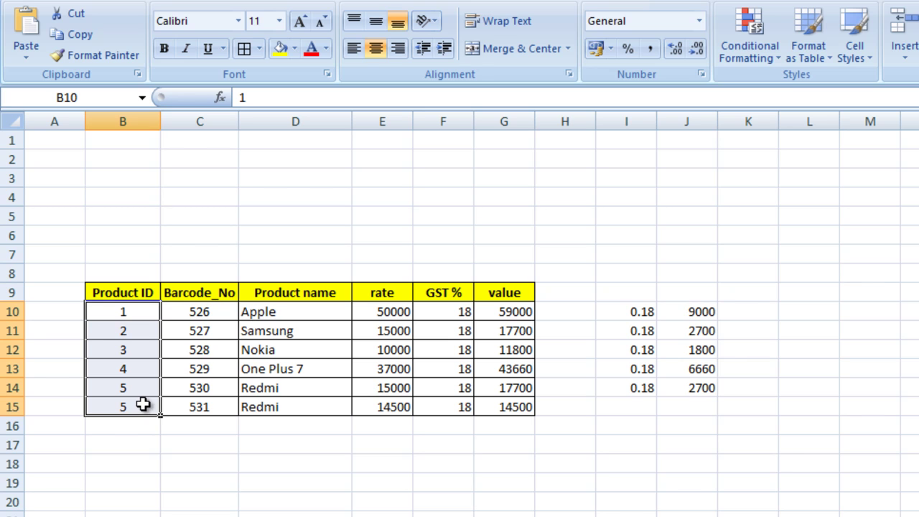
left_click_drag(201, 313, 188, 409)
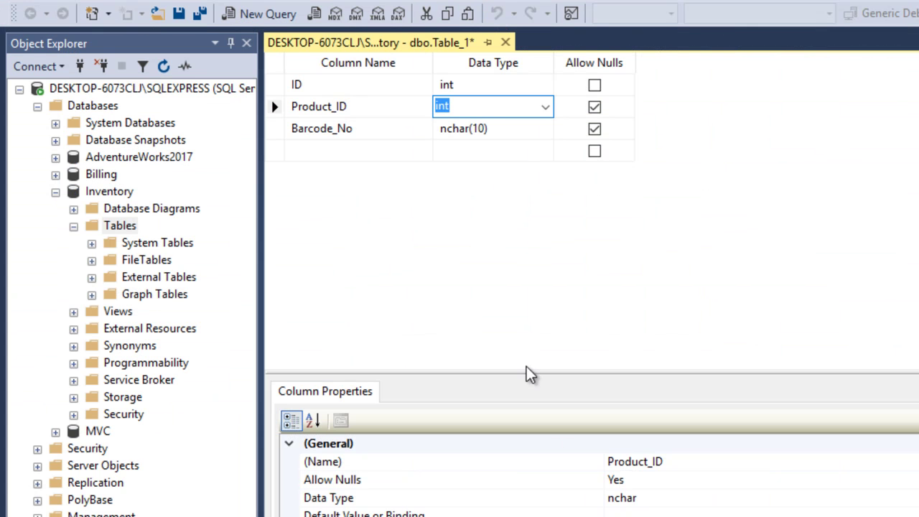
Set the Barcode_No column's data type to nvarchar(50) in the table design.
left_click(544, 132)
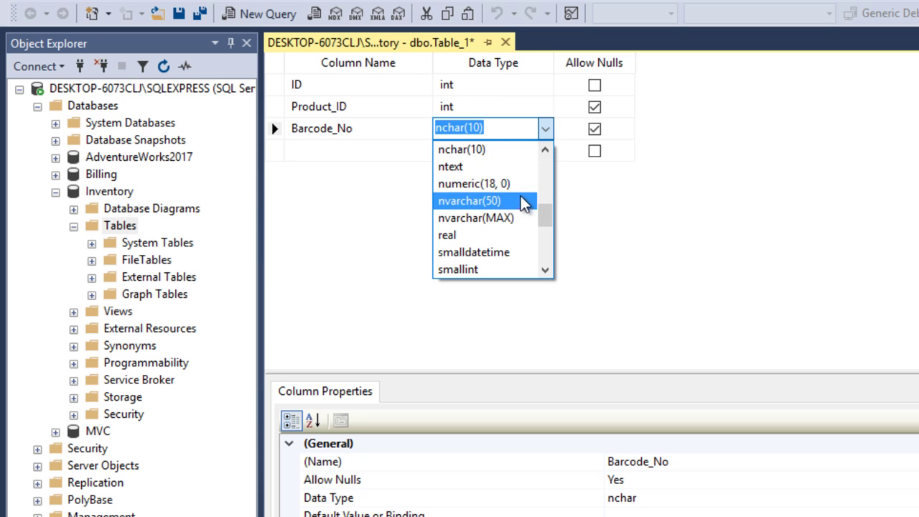
left_click(522, 204)
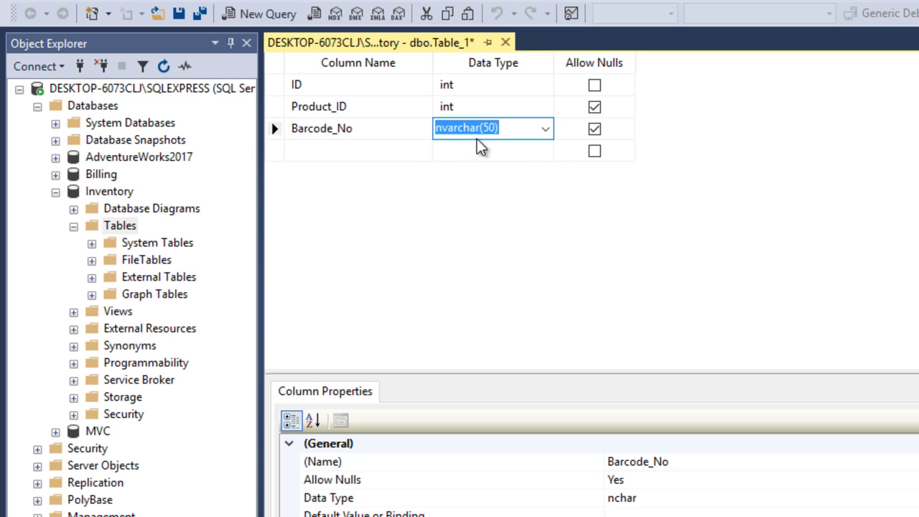
left_click(469, 152)
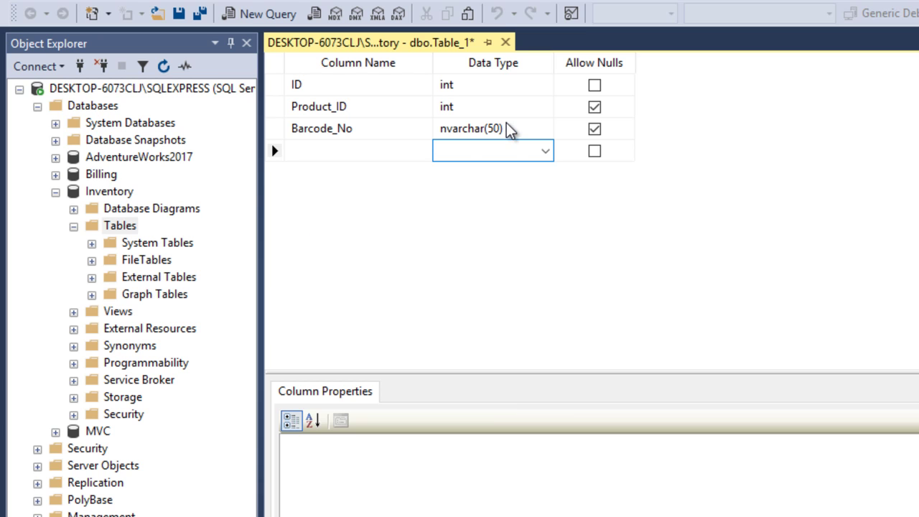
left_click(363, 148)
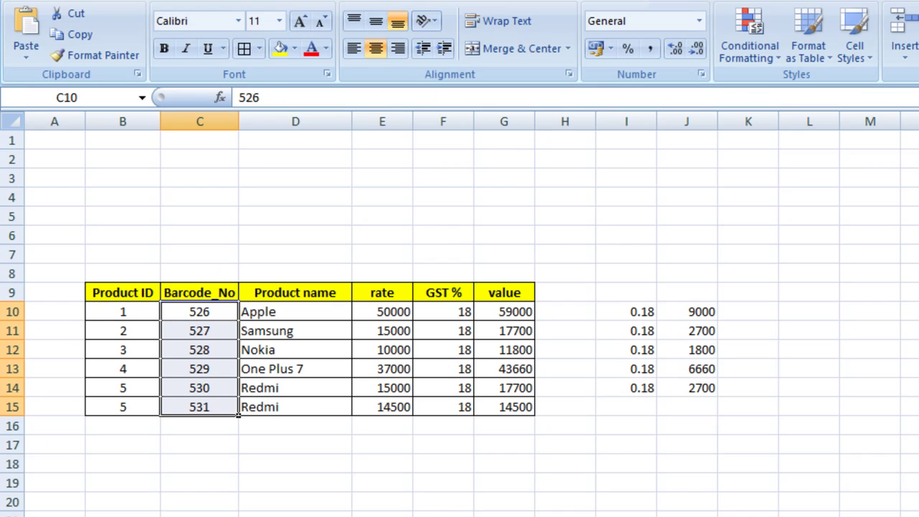
Add a Product_Name column based on the Excel header Product name, with the data type nvarchar(50).
double_click(316, 295)
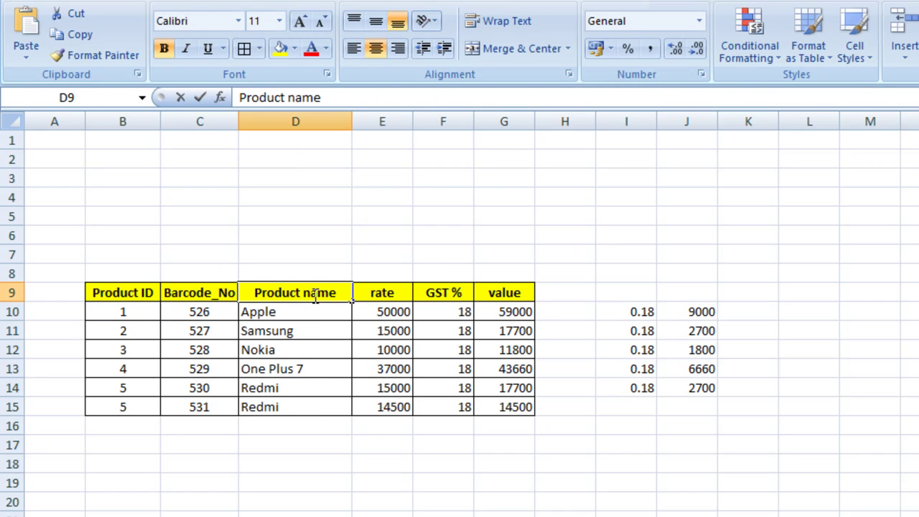
double_click(316, 297)
left_click_drag(336, 294, 242, 293)
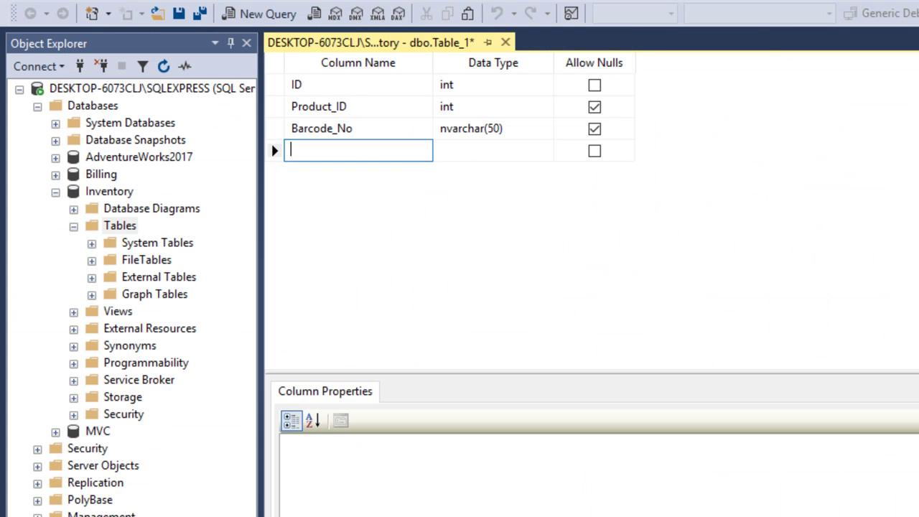
key("ctrl+v")
left_click(334, 149)
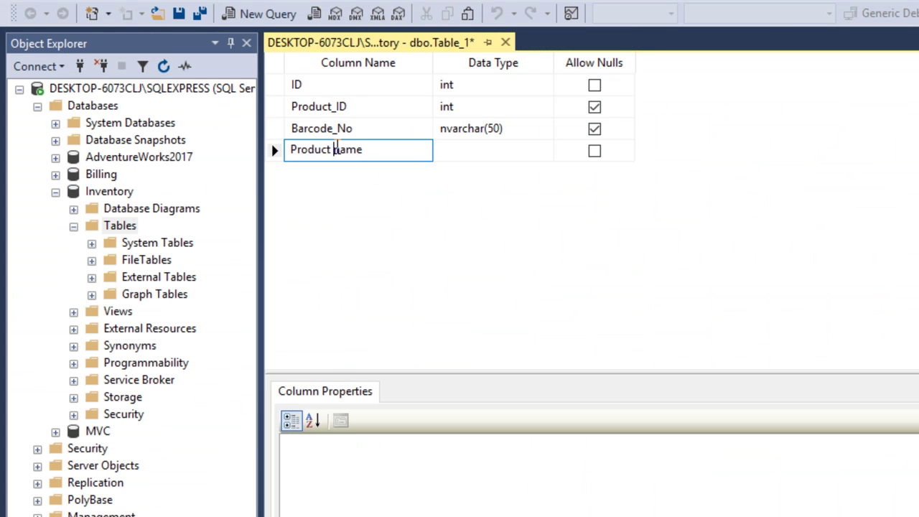
key("BackSpace")
type("_")
key("Delete")
type("N")
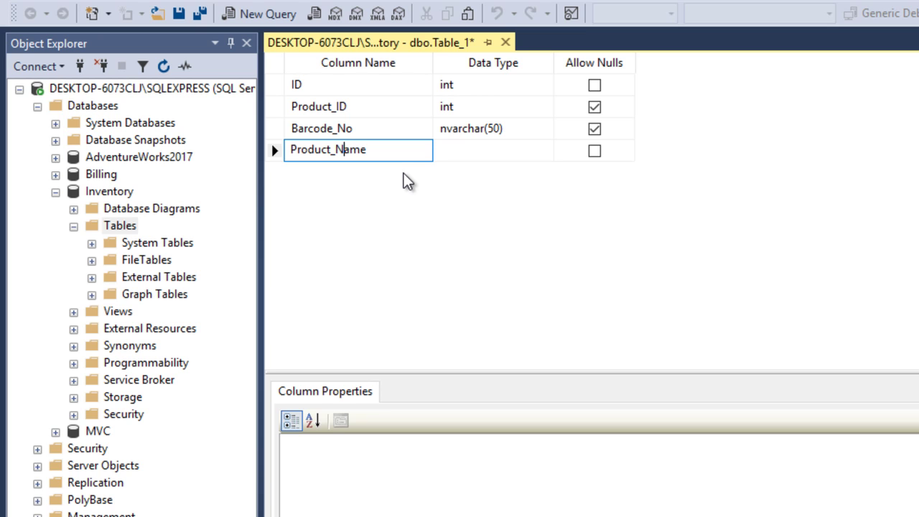
left_click(543, 157)
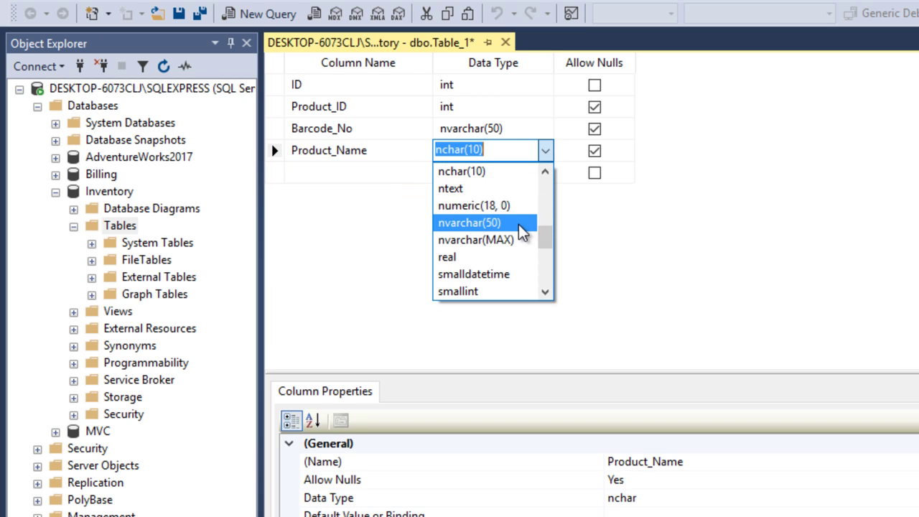
left_click(518, 225)
Add a Rate column below Product_Name in the table design and set its data type to float.
left_click(379, 172)
key("alt+Tab")
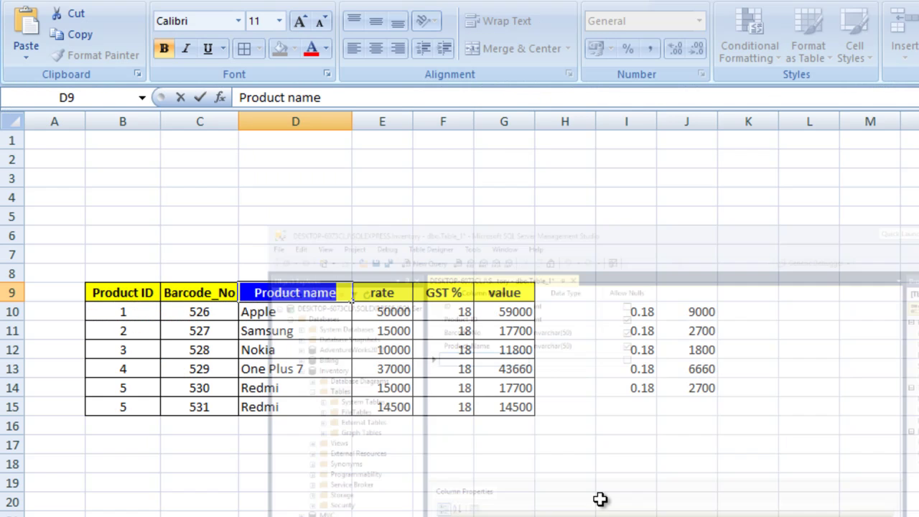
key("alt+Tab")
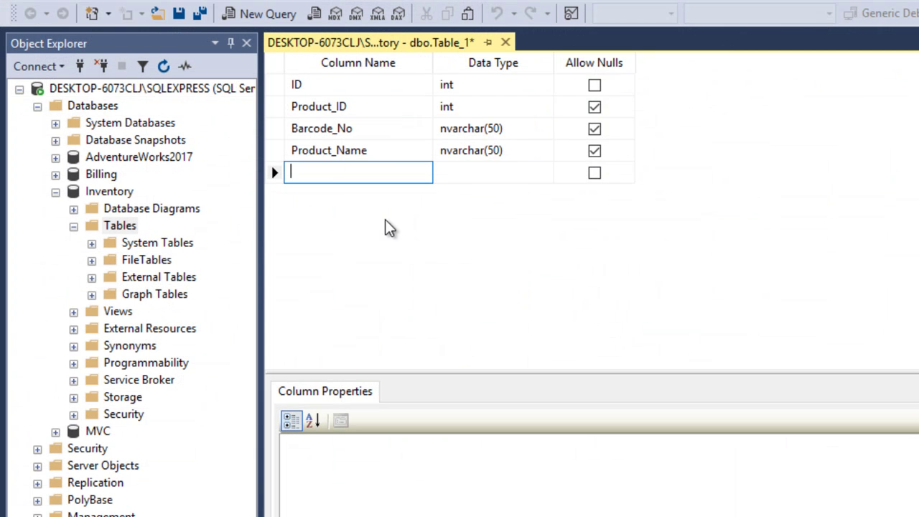
type("rate")
left_click(293, 172)
key("Delete")
type("Rate")
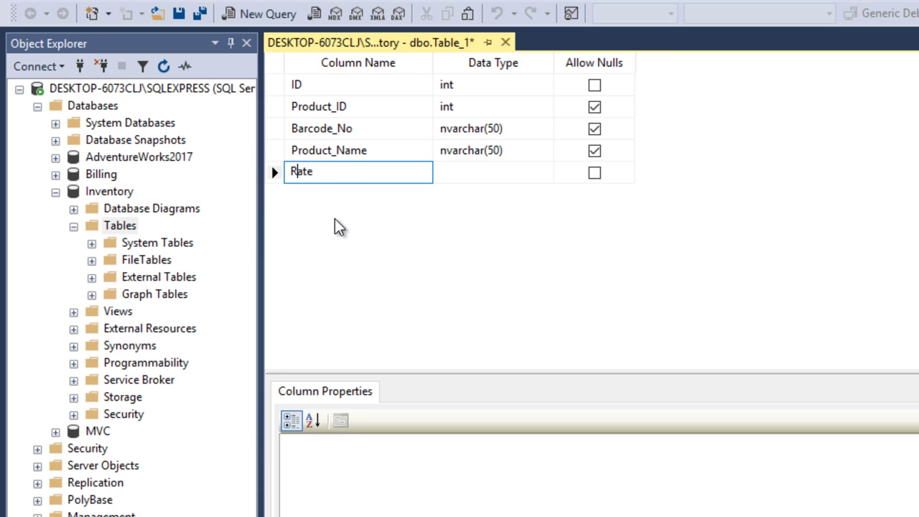
left_click(545, 174)
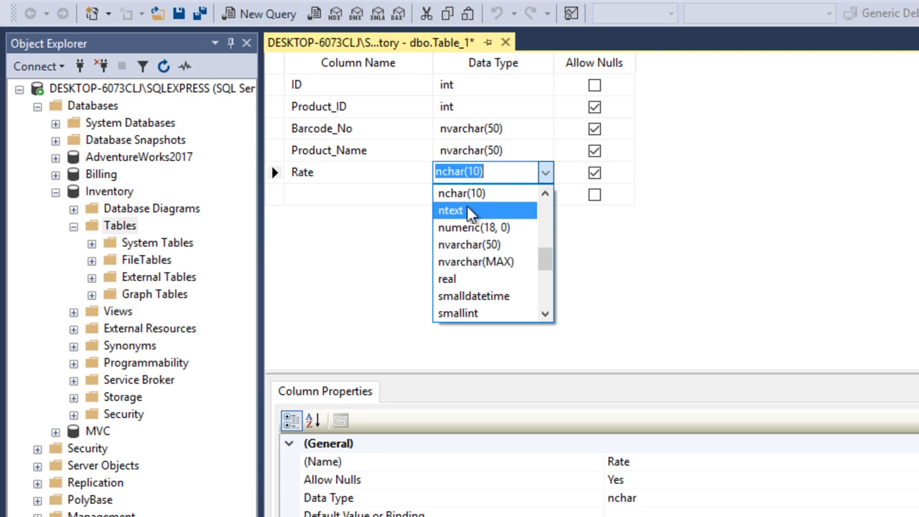
type("float")
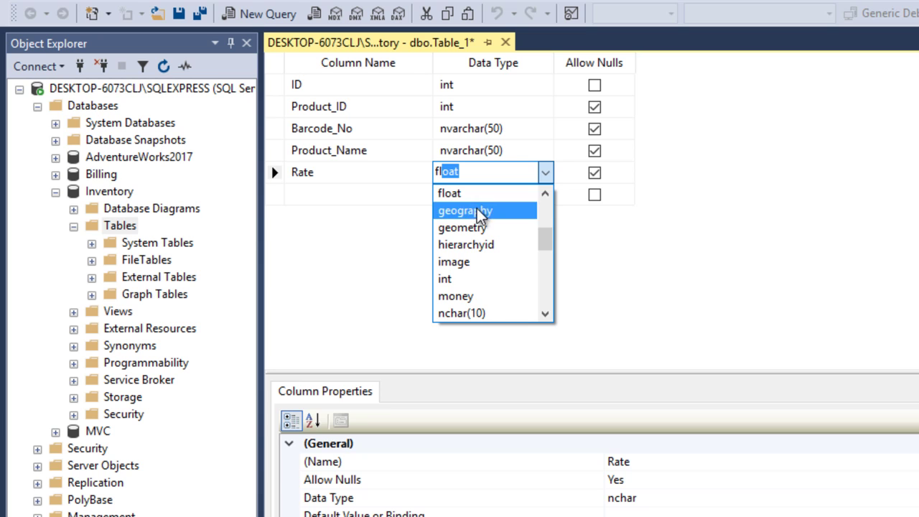
left_click(473, 195)
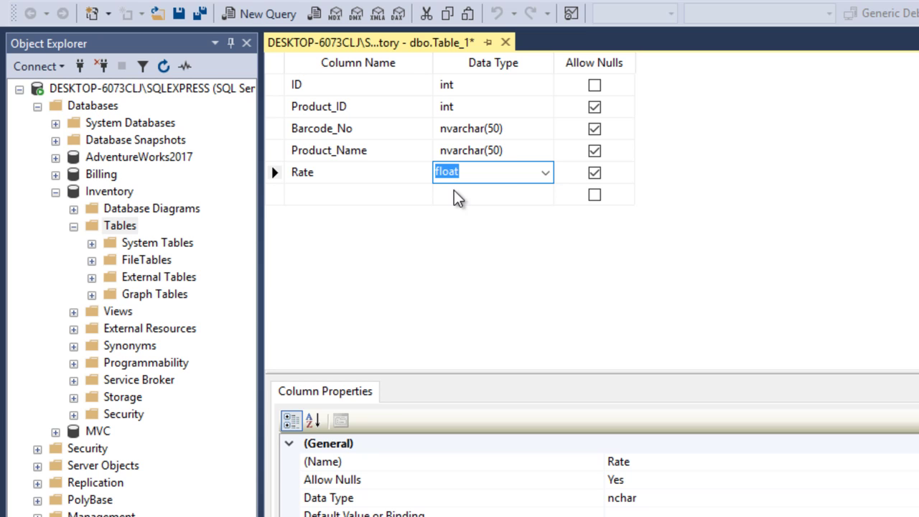
left_click(366, 214)
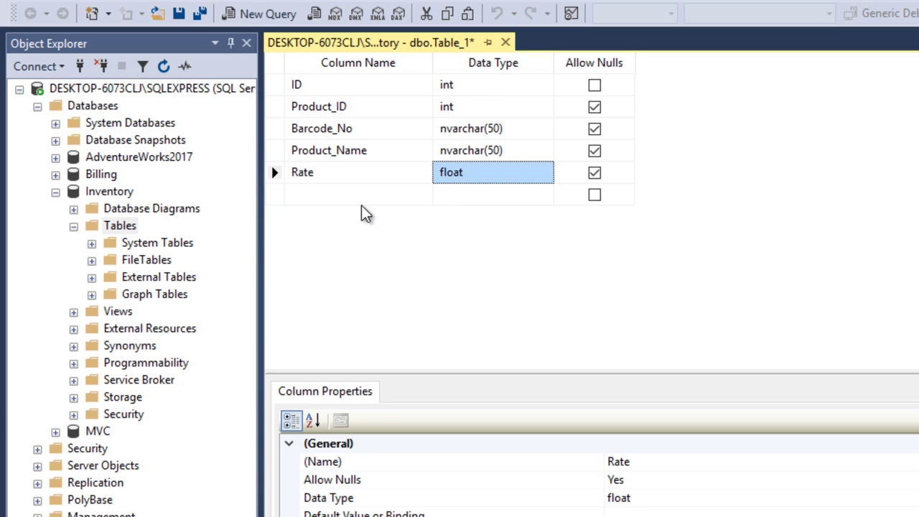
Add a GST column below Rate and set its data type to int.
left_click(352, 193)
type("GST")
left_click(517, 198)
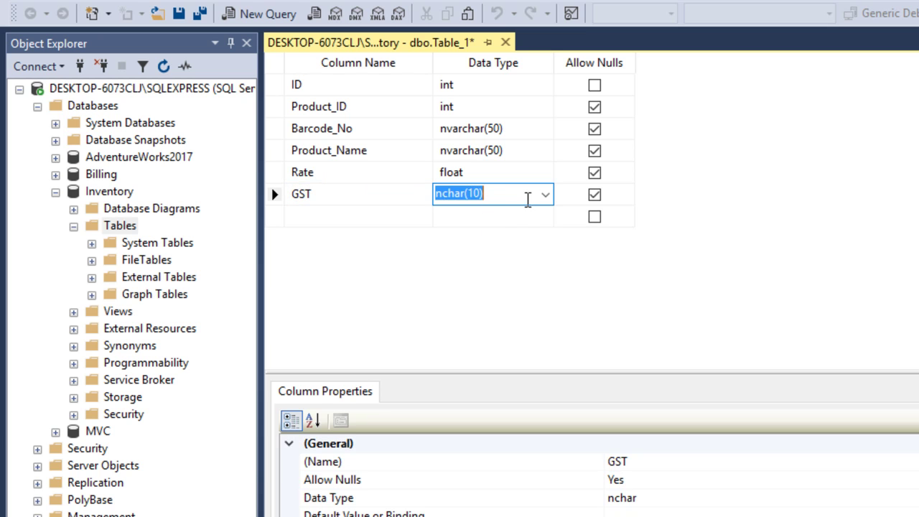
left_click(545, 195)
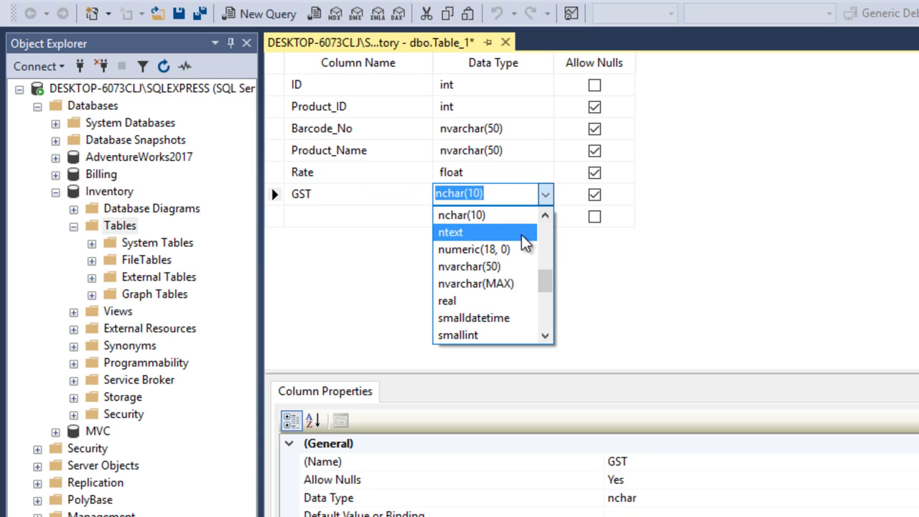
type("ibt")
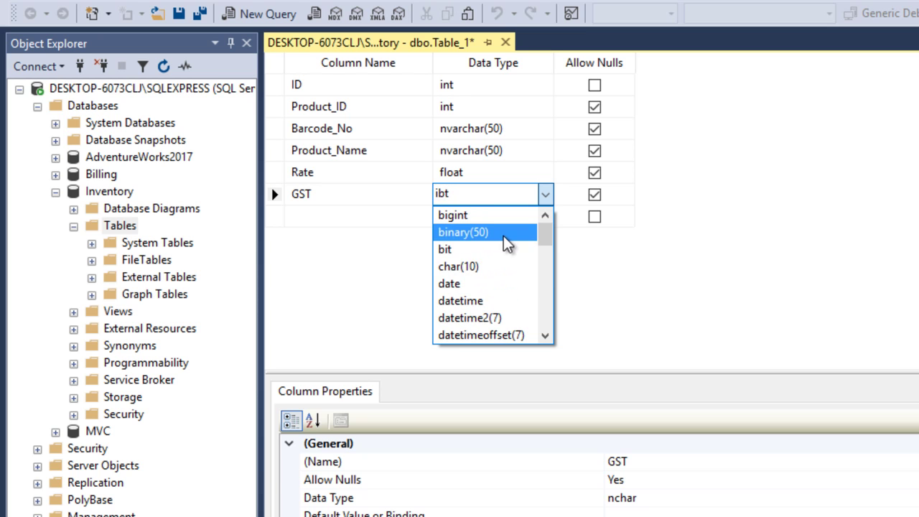
key("BackSpace")
key("BackSpace")
key("BackSpace")
type("int")
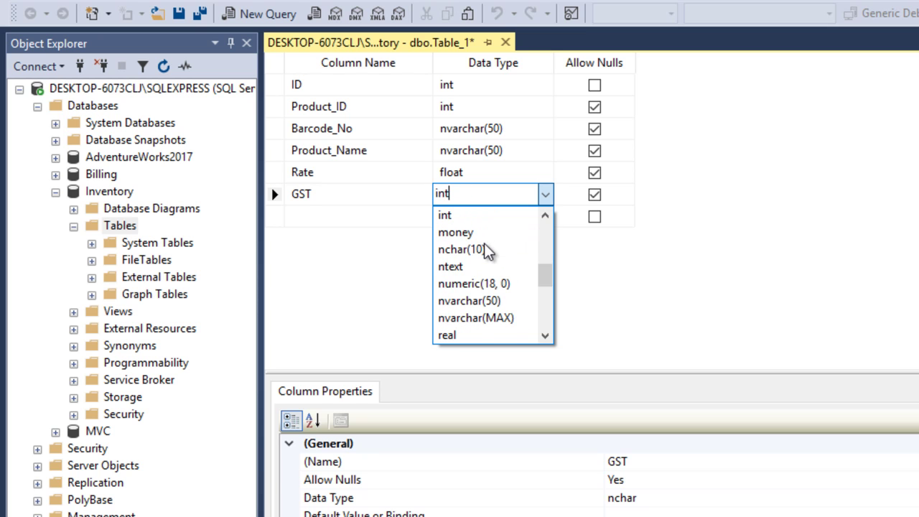
left_click(477, 216)
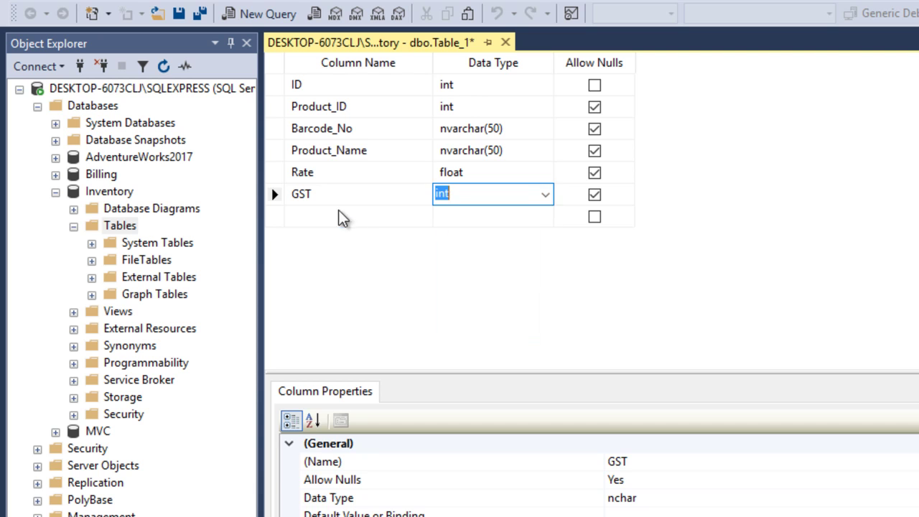
Add a Value column below GST and set its data type to float.
left_click(341, 209)
type("Value")
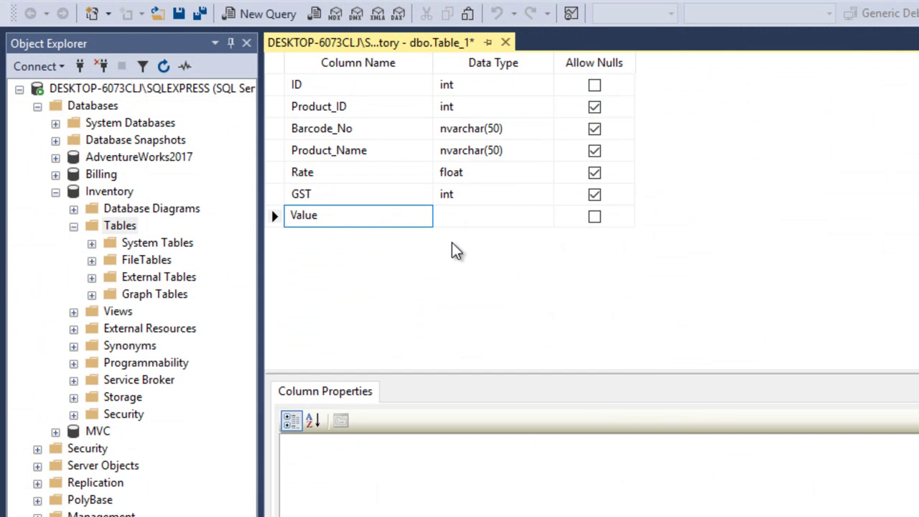
left_click(465, 230)
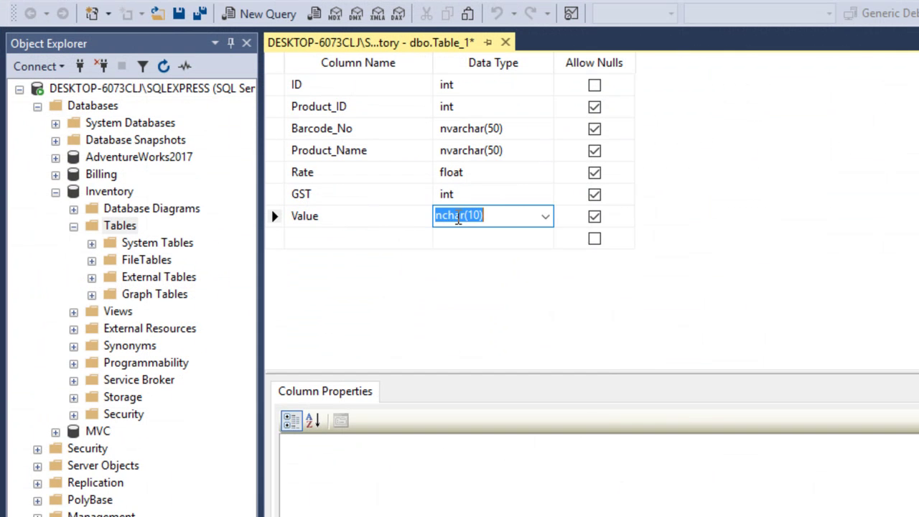
left_click(546, 216)
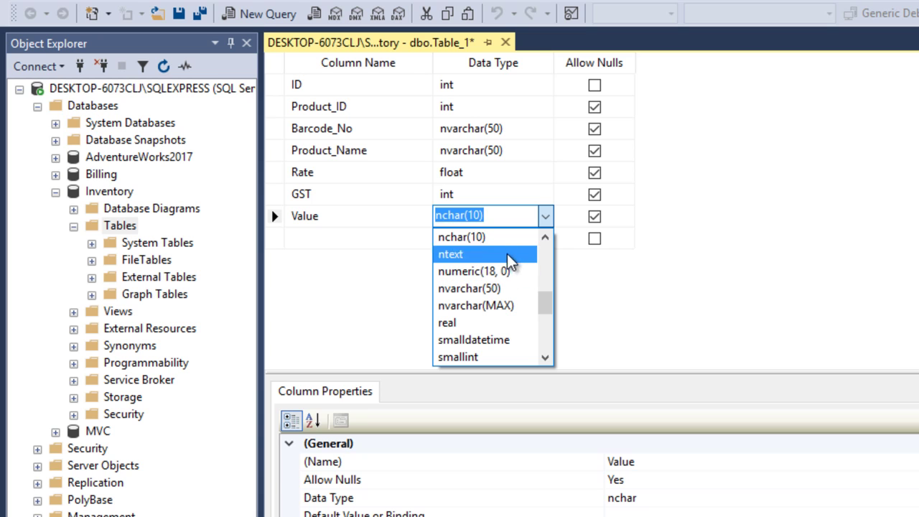
type("floa")
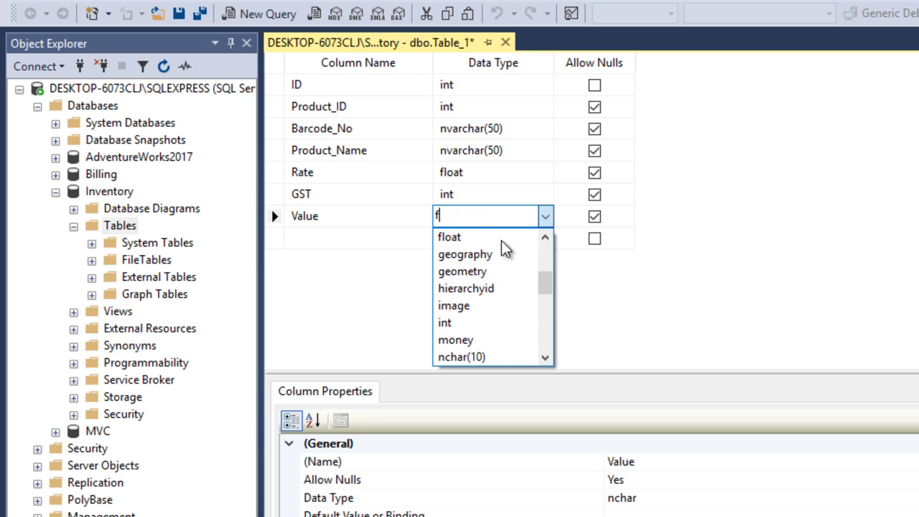
key("Tab")
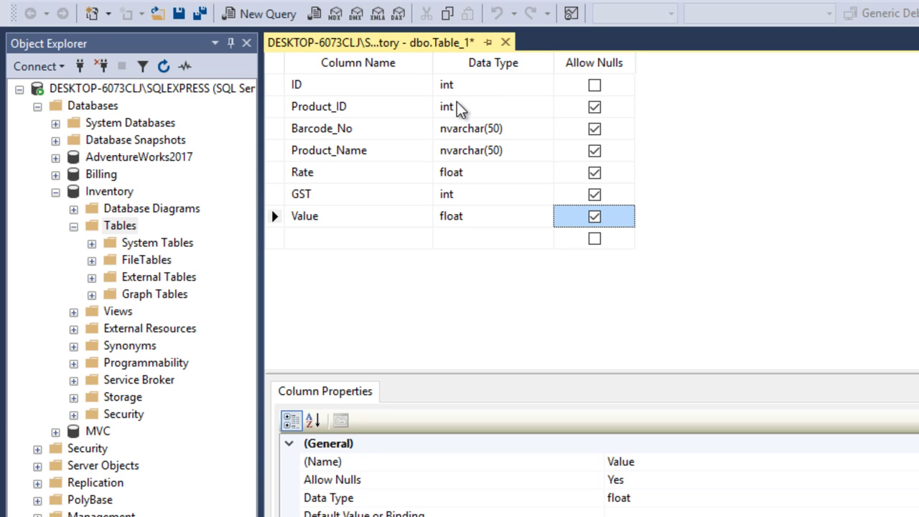
Set the ID column as the table's primary key.
left_click(279, 84)
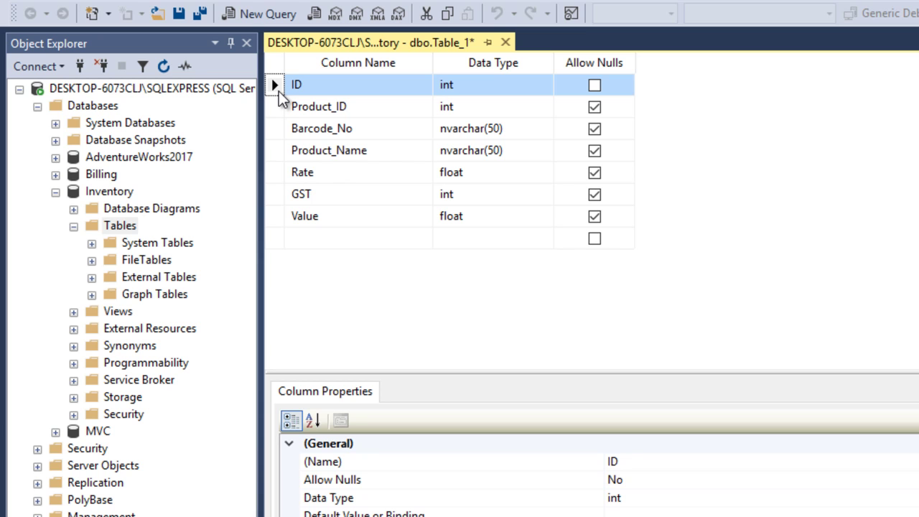
right_click(276, 87)
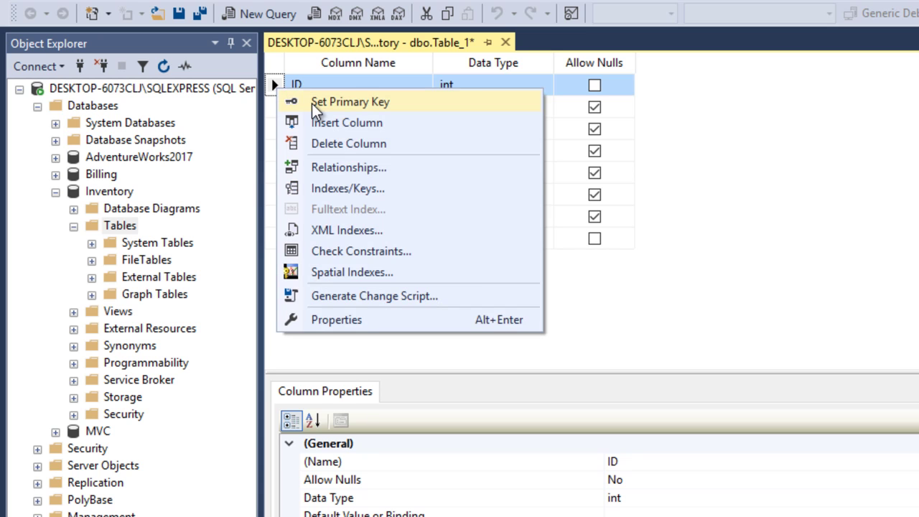
left_click(312, 103)
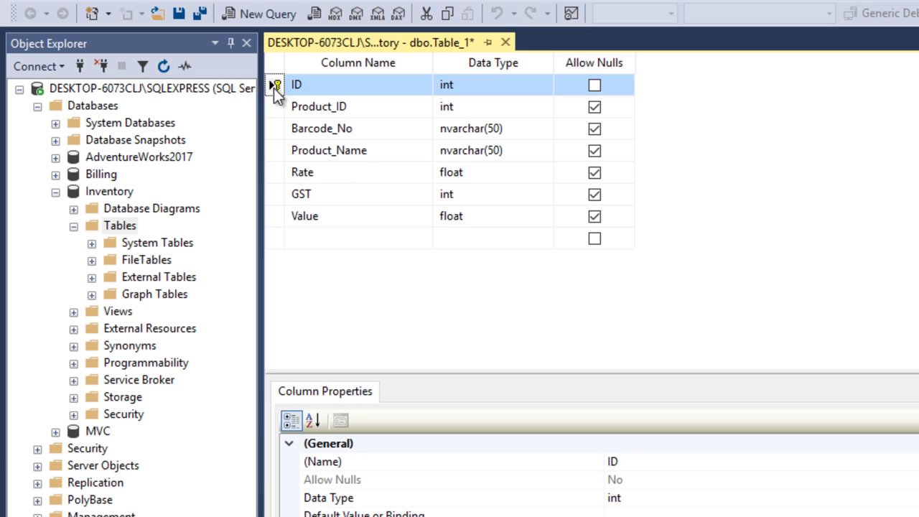
Make the ID column an identity column by setting Is Identity to Yes in its Identity Specification.
left_click_drag(525, 372, 543, 261)
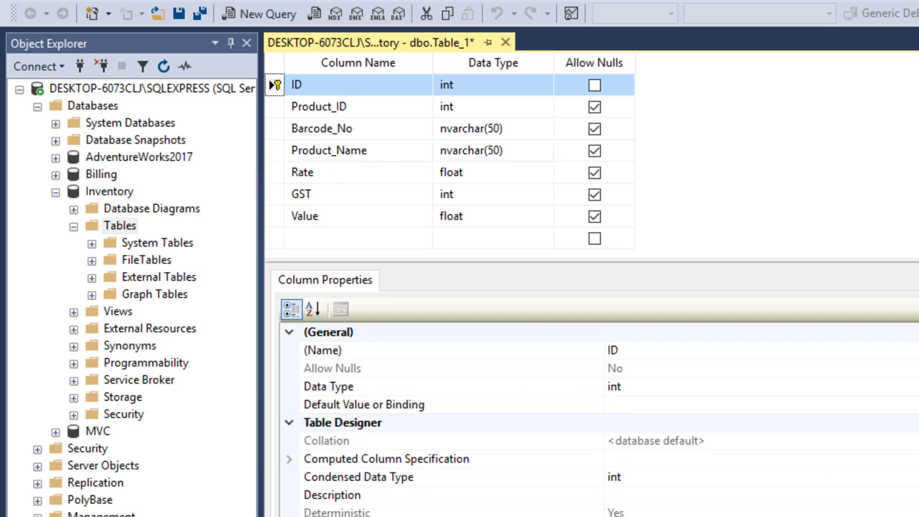
scroll(601, 420, "down", 3)
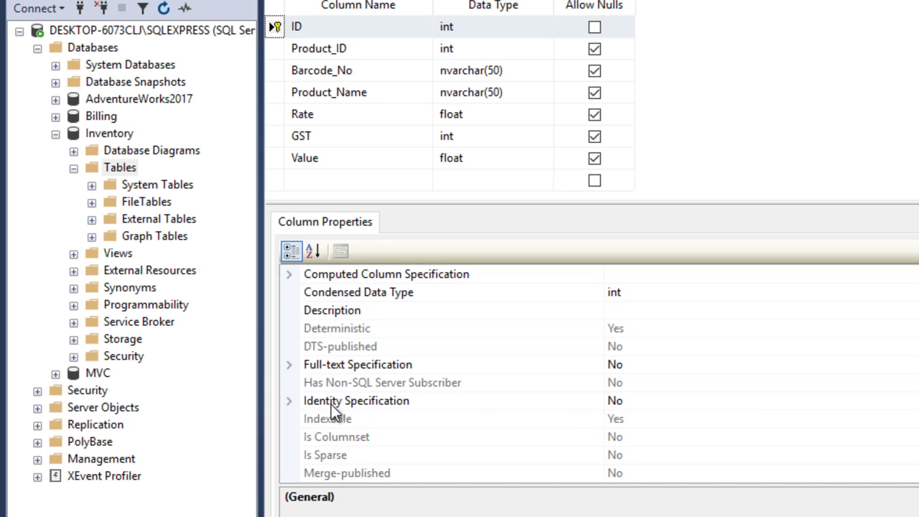
left_click(290, 401)
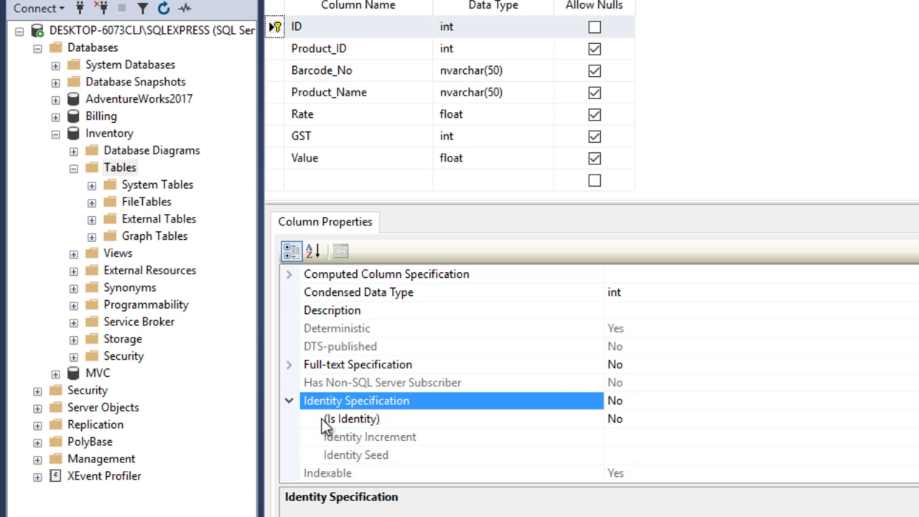
scroll(322, 418, "down", 1)
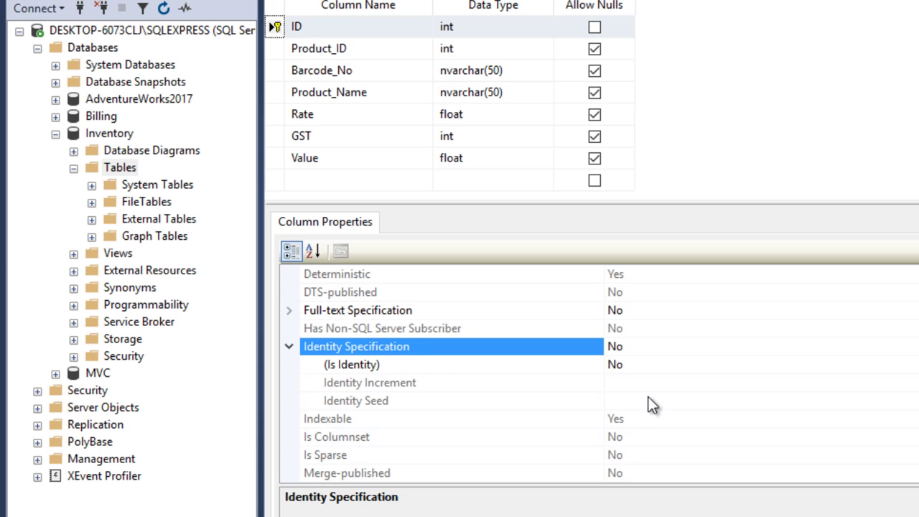
left_click(638, 364)
double_click(639, 363)
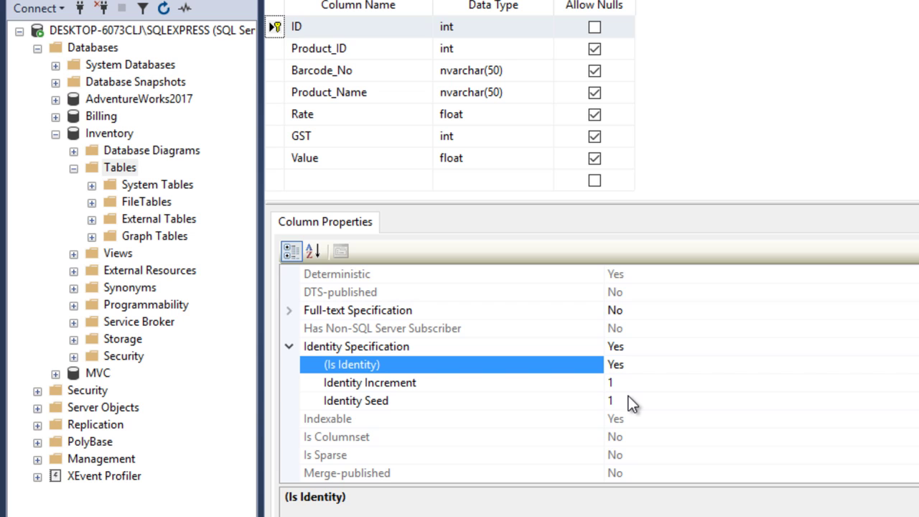
Save the new table design under the name tbl_Product.
key("ctrl+s")
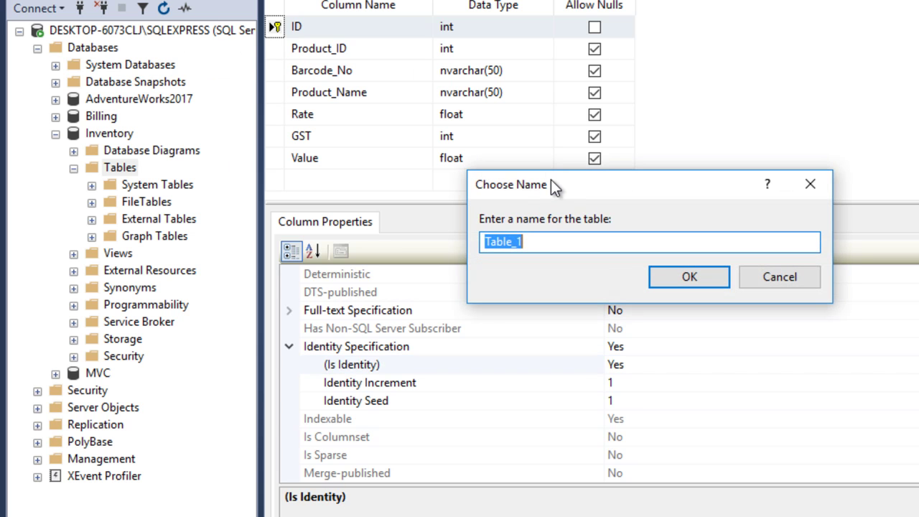
type("P")
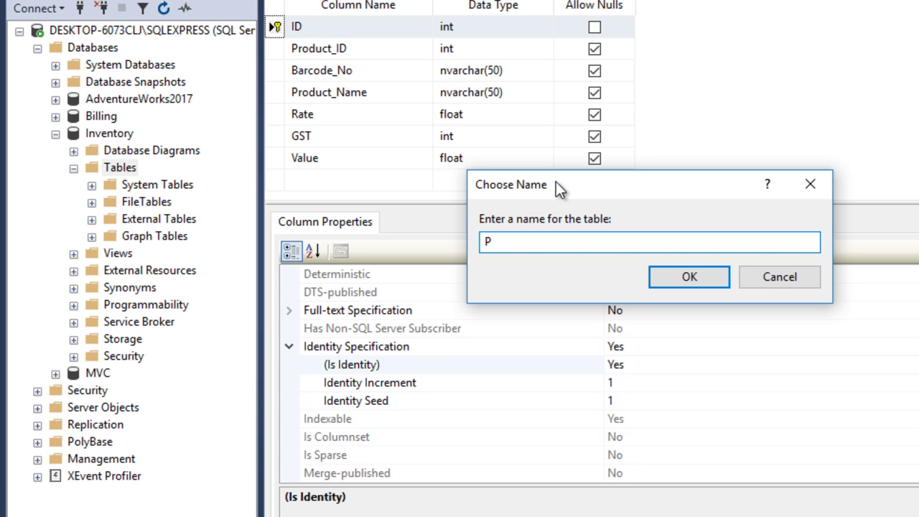
key("BackSpace")
type("tbl")
type("_Product")
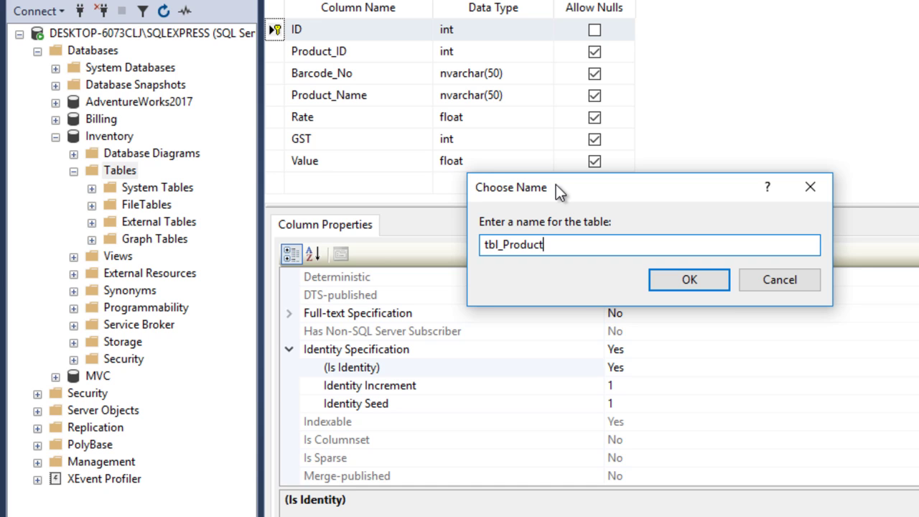
left_click(691, 279)
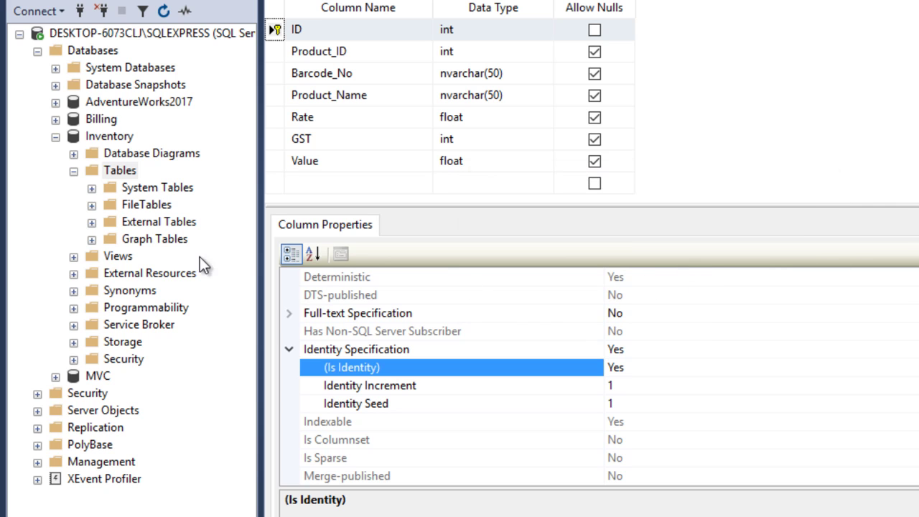
Refresh the Inventory database's Tables folder and close the table's design window.
right_click(115, 174)
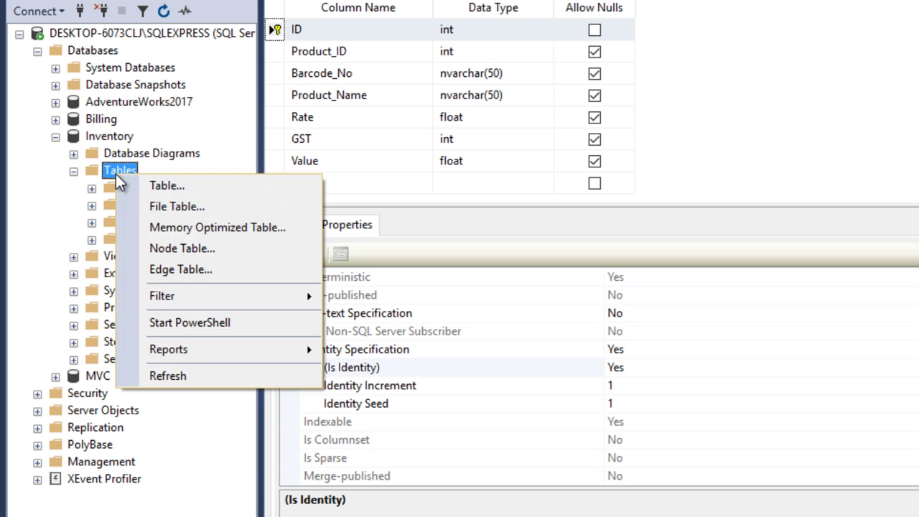
left_click(161, 382)
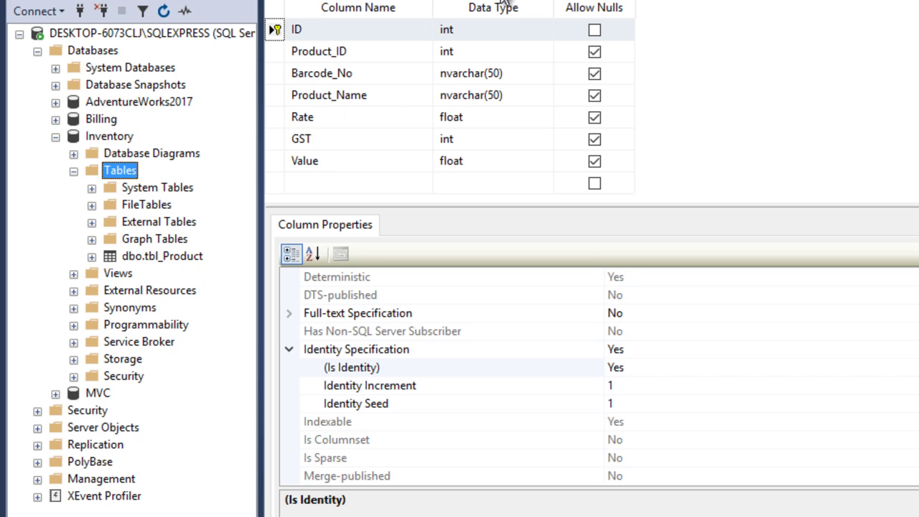
left_click(507, 4)
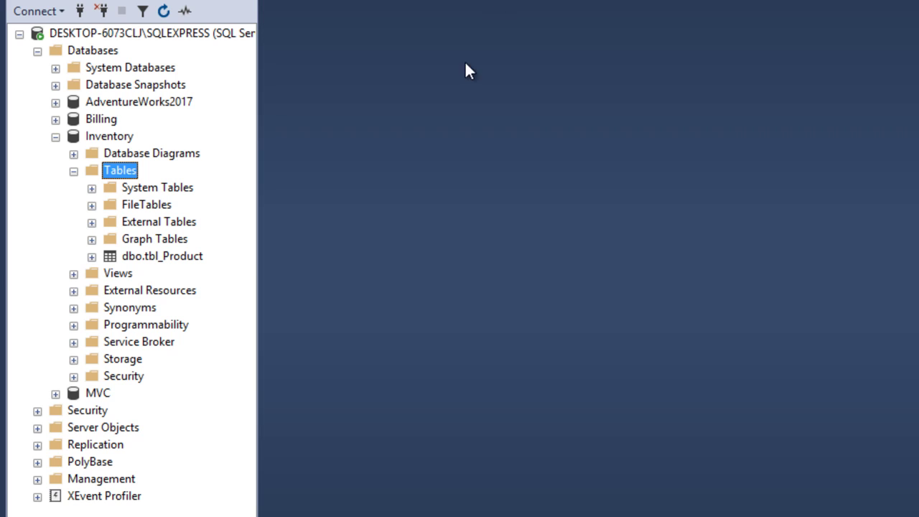
Expand dbo.tbl_Product and its Columns folder to review the column names and data types.
left_click(172, 266)
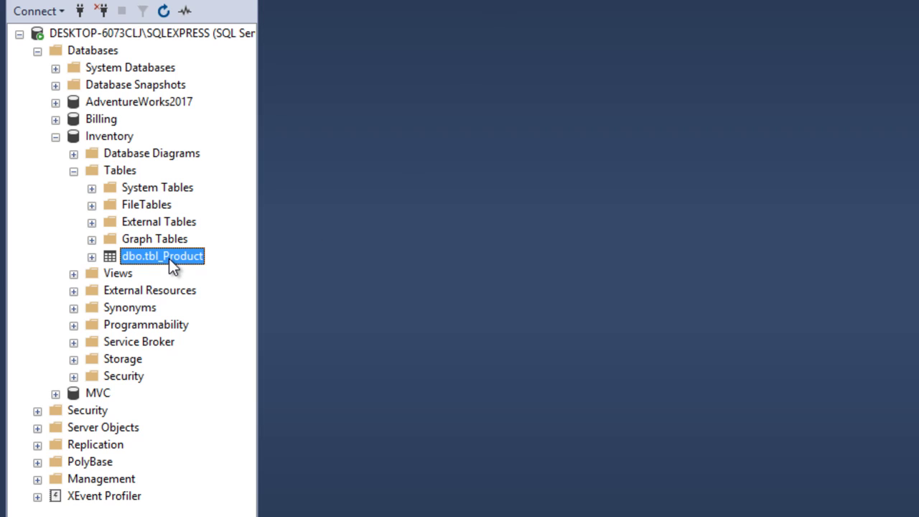
left_click(92, 260)
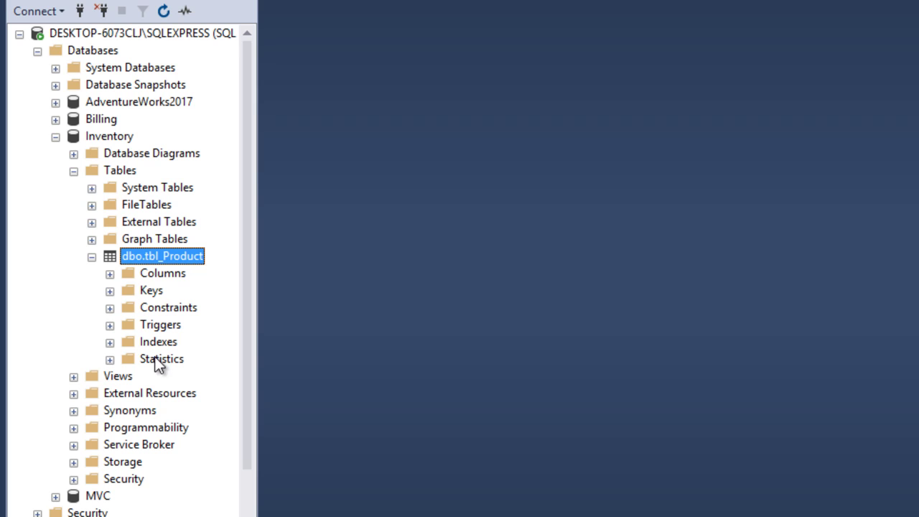
left_click(109, 274)
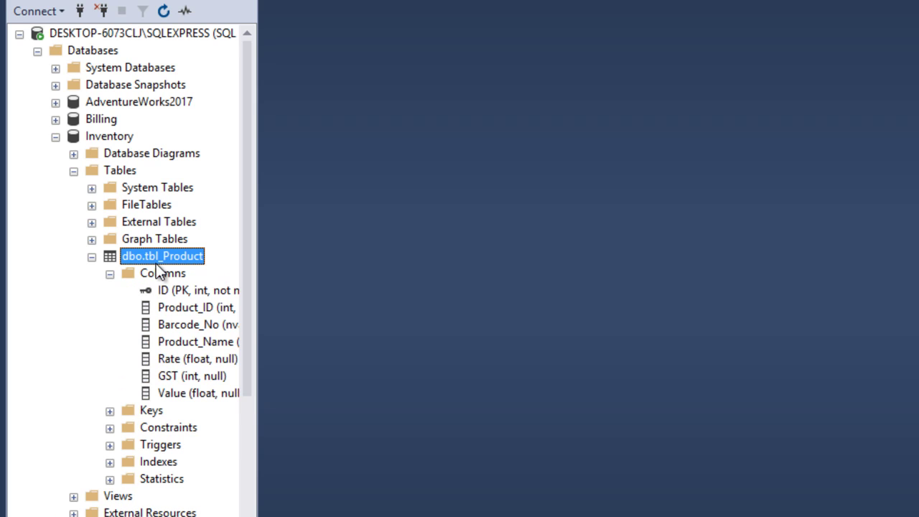
scroll(123, 287, "right", 3)
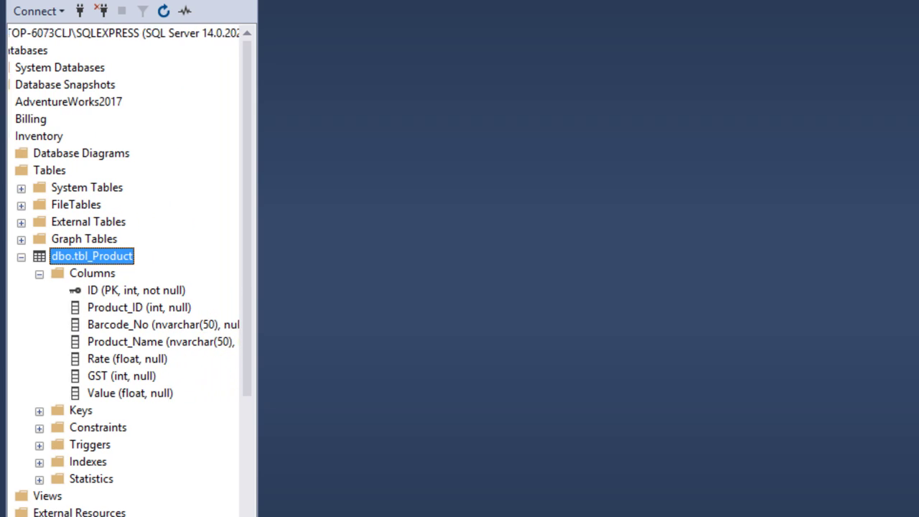
scroll(165, 349, "right", 1)
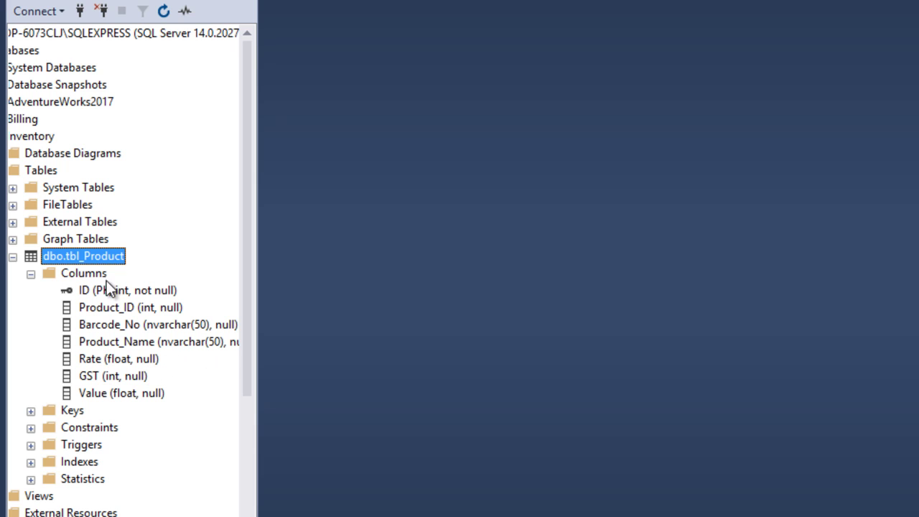
right_click(101, 394)
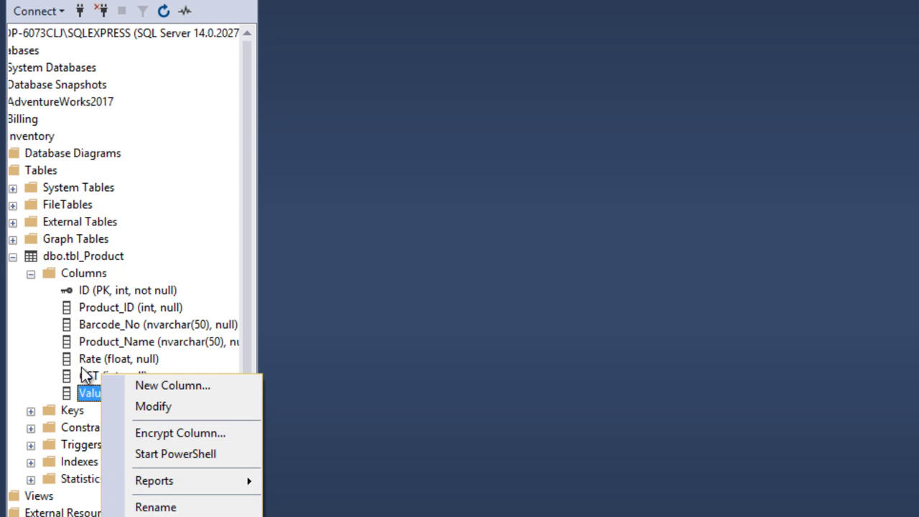
left_click(91, 310)
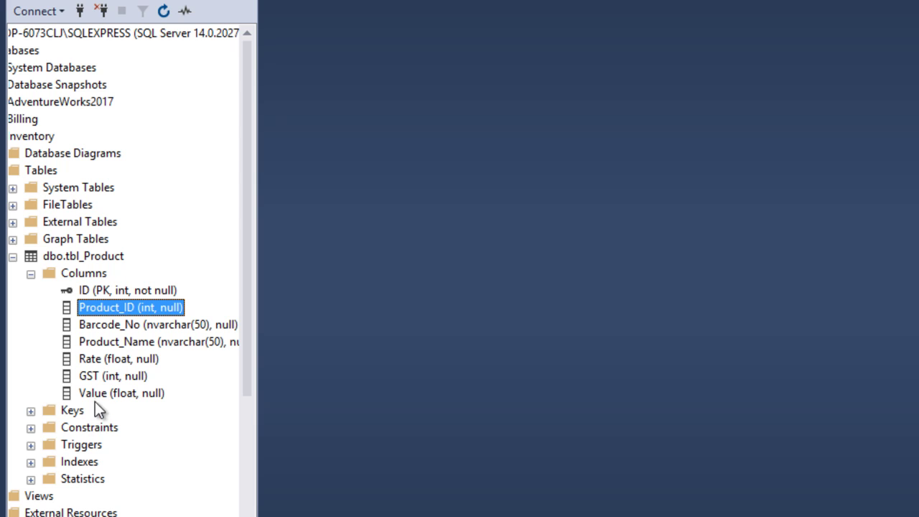
right_click(93, 392)
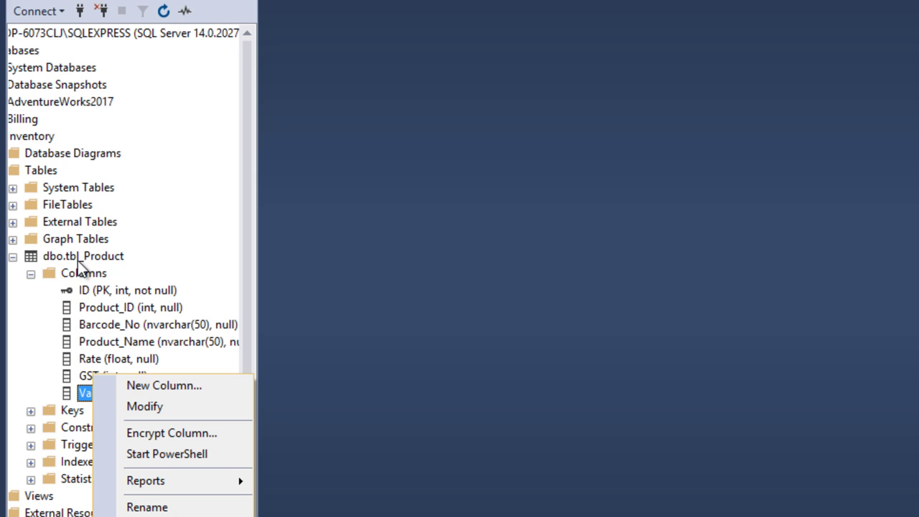
left_click(83, 344)
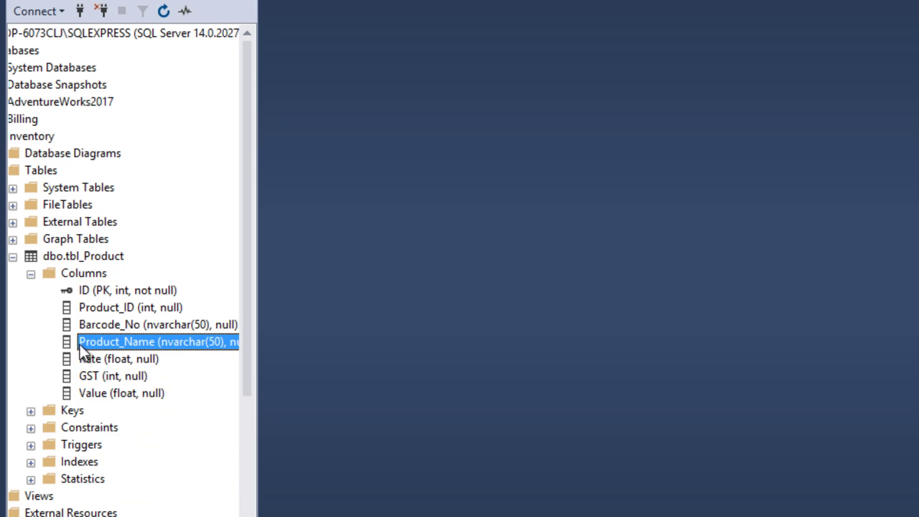
Open the design of dbo.tbl_Product, try adding a column named cc below Value, and close it without saving.
left_click(84, 258)
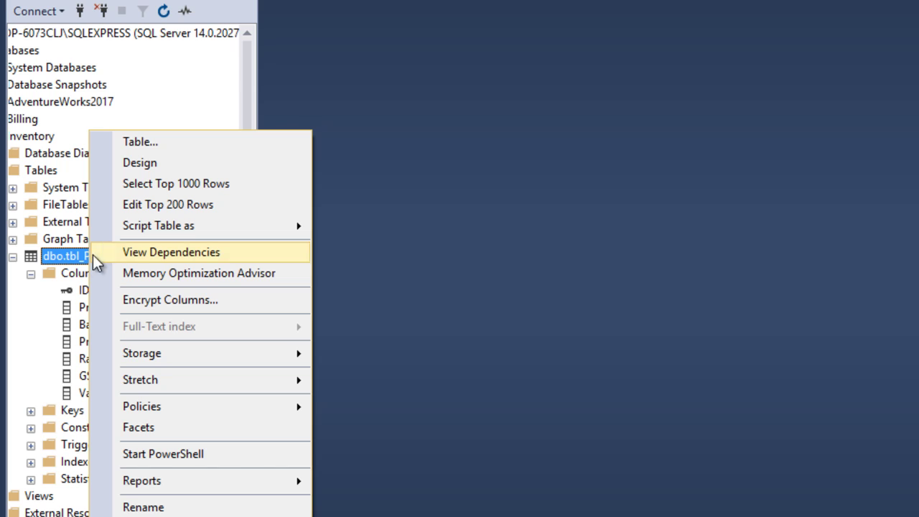
left_click(138, 163)
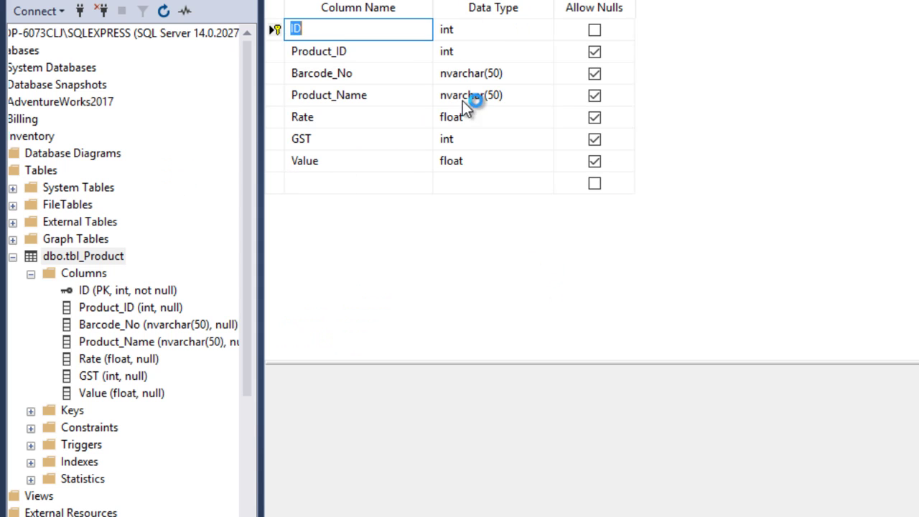
left_click(314, 186)
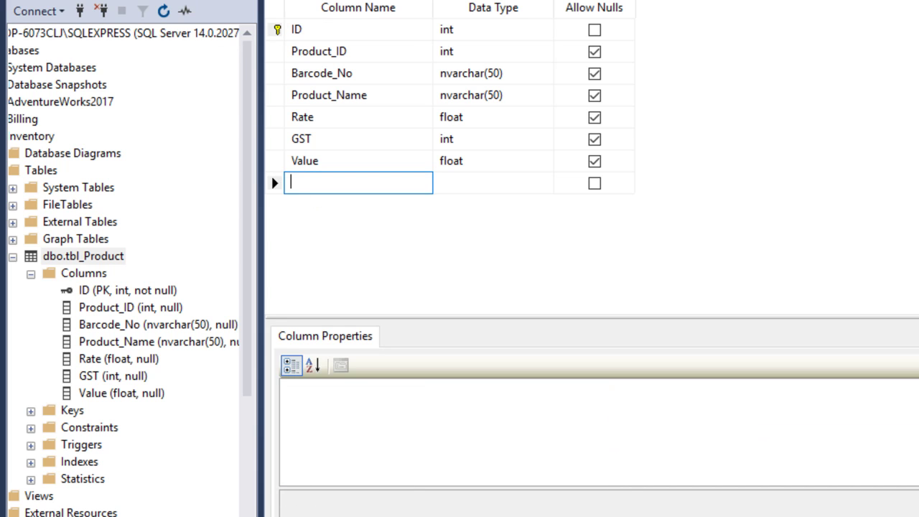
type("cc")
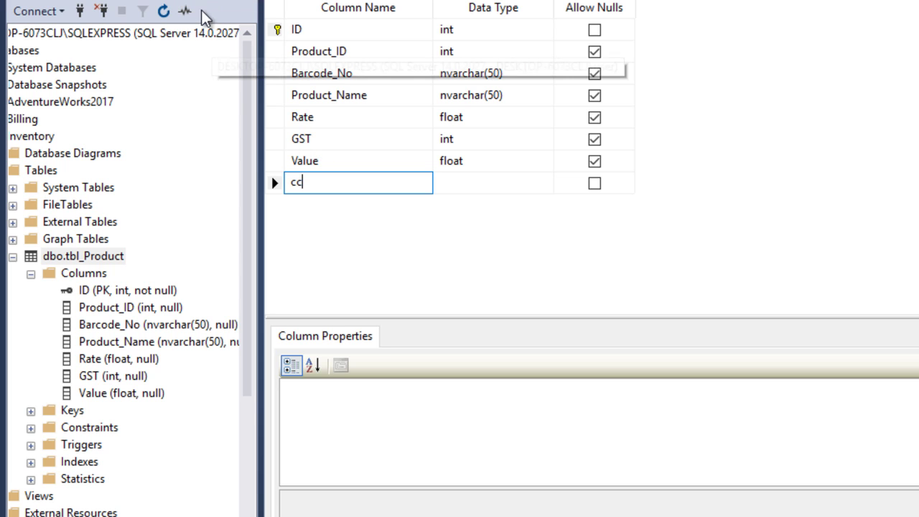
left_click(463, 183)
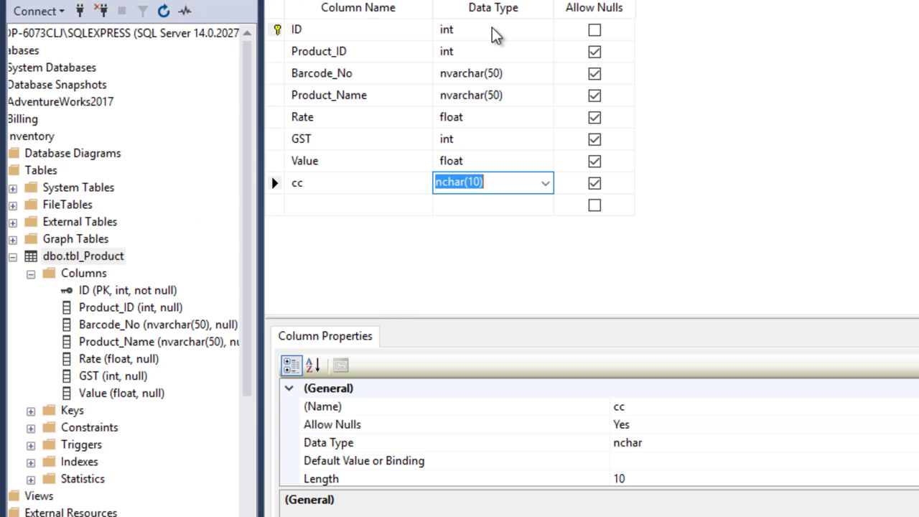
left_click(505, 2)
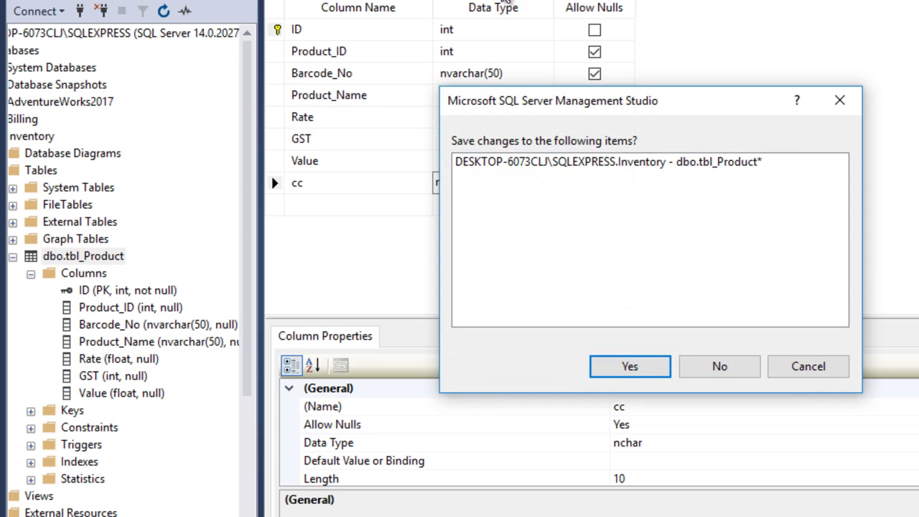
left_click(718, 368)
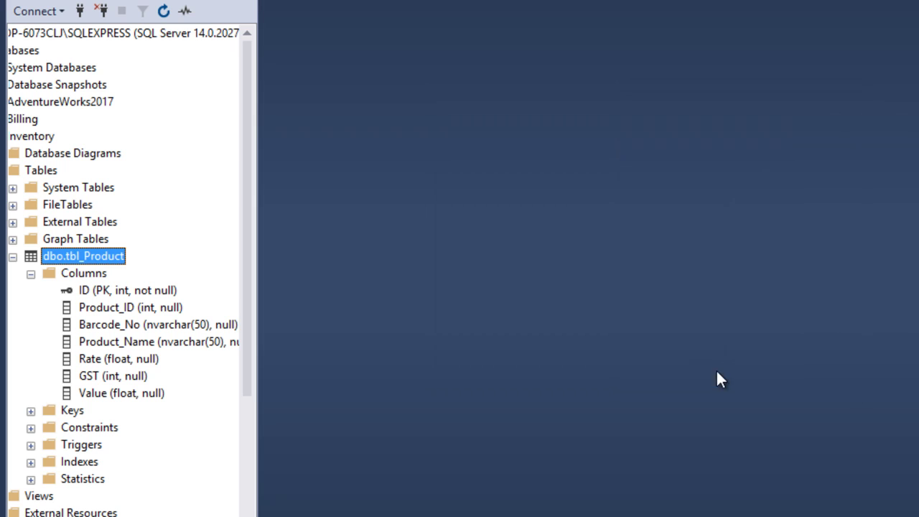
key("F9")
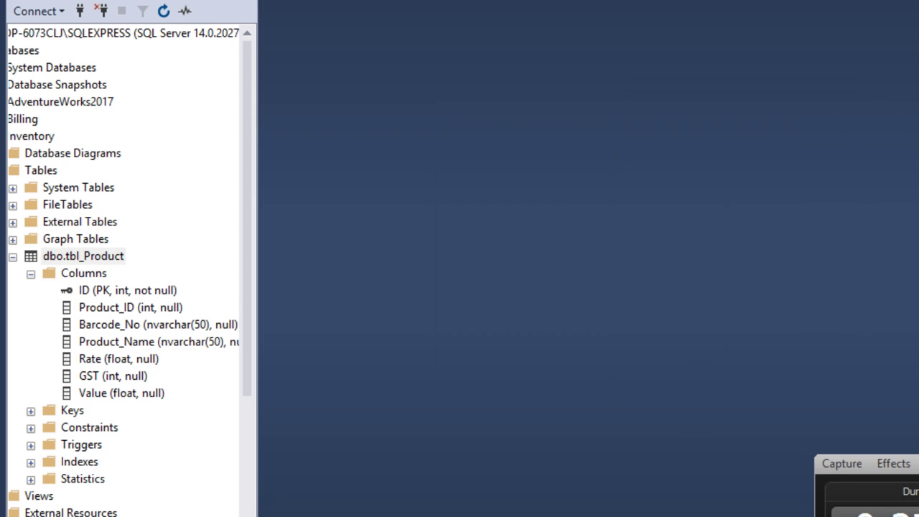
key("F9")
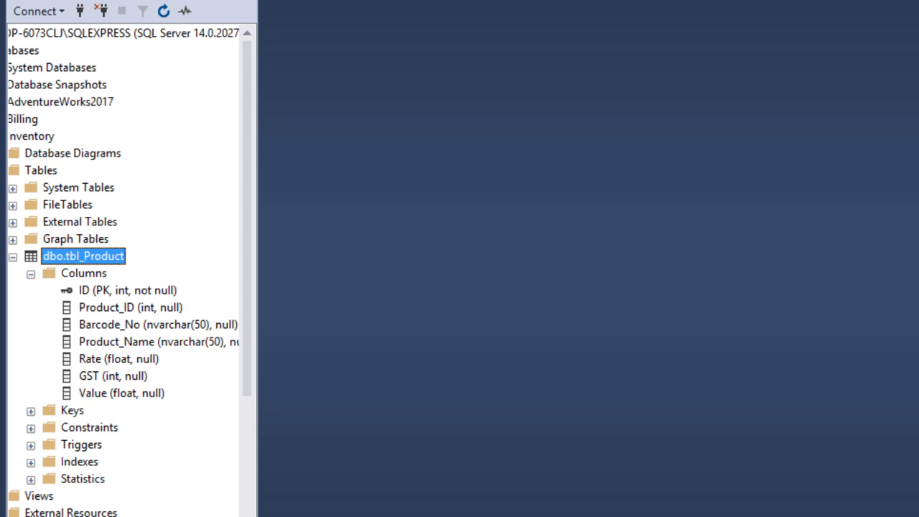
Open the top 200 rows of dbo.tbl_Product for editing.
scroll(123, 273, "left", 1)
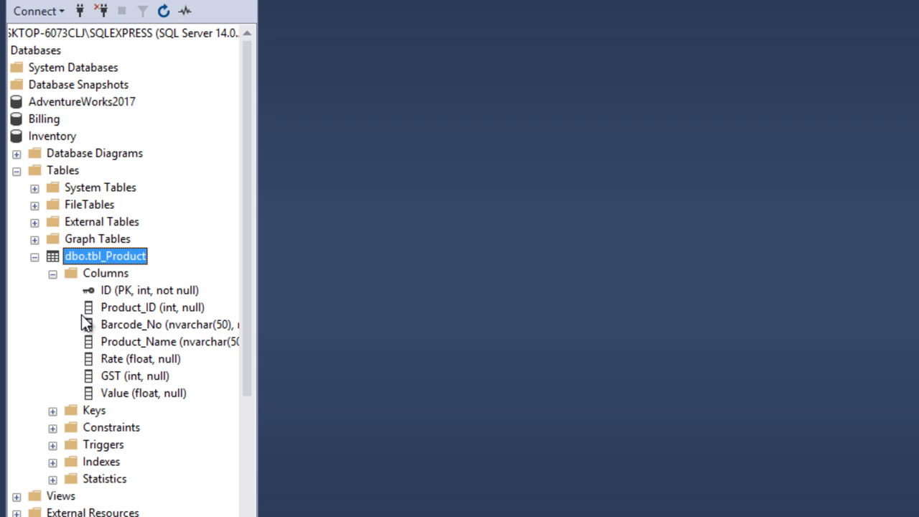
right_click(86, 259)
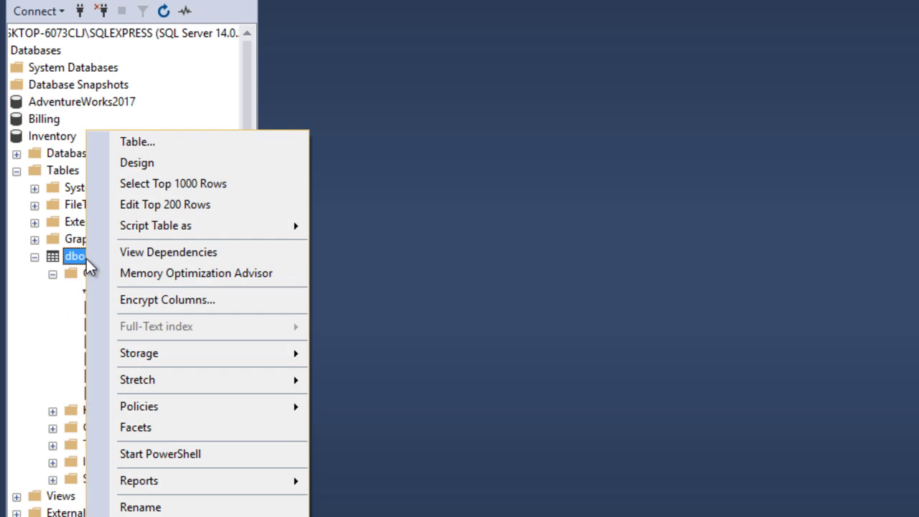
left_click(155, 209)
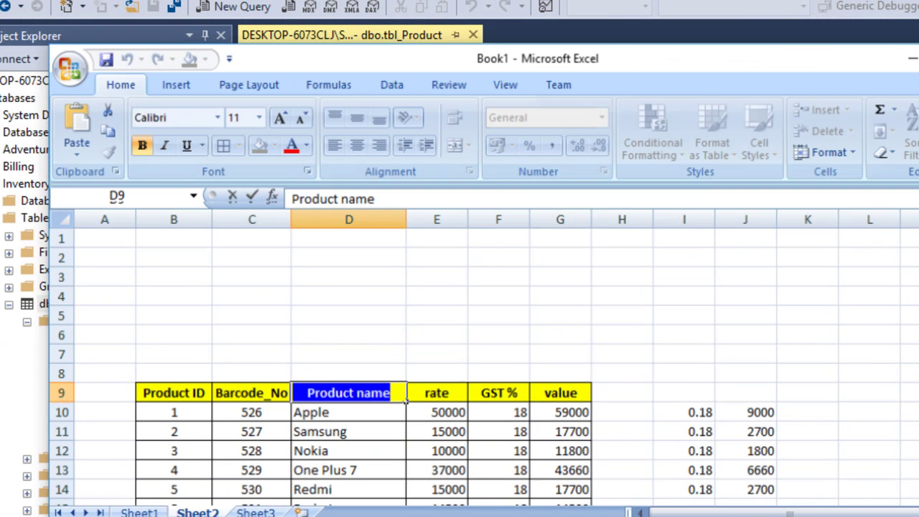
Place the Excel workbook Book1 below the tbl_Product data grid and select the product data in B9:G15.
scroll(908, 388, "down", 2)
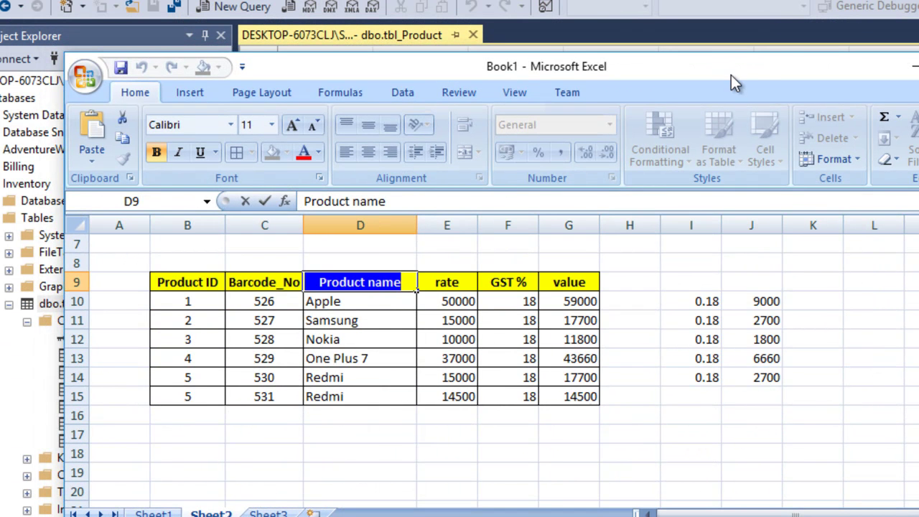
left_click_drag(730, 75, 848, 140)
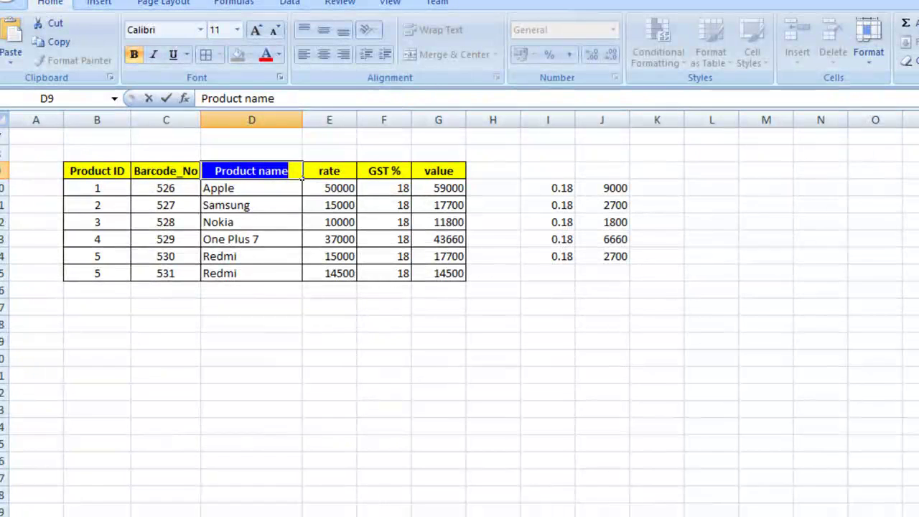
key("ctrl+w")
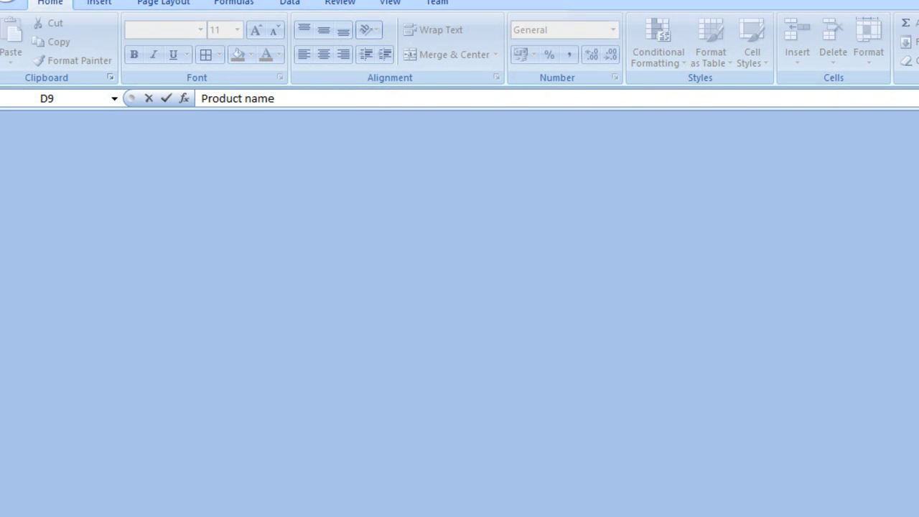
double_click(127, 511)
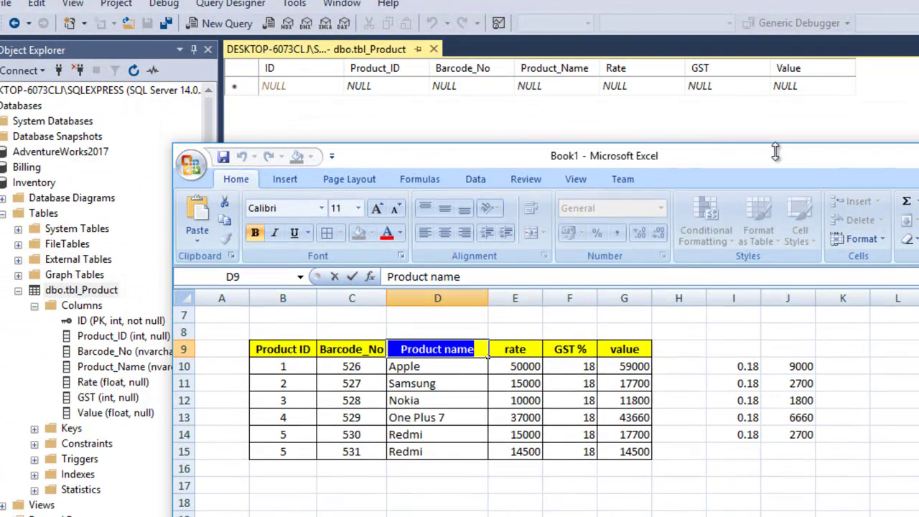
left_click_drag(775, 150, 775, 180)
left_click(679, 462)
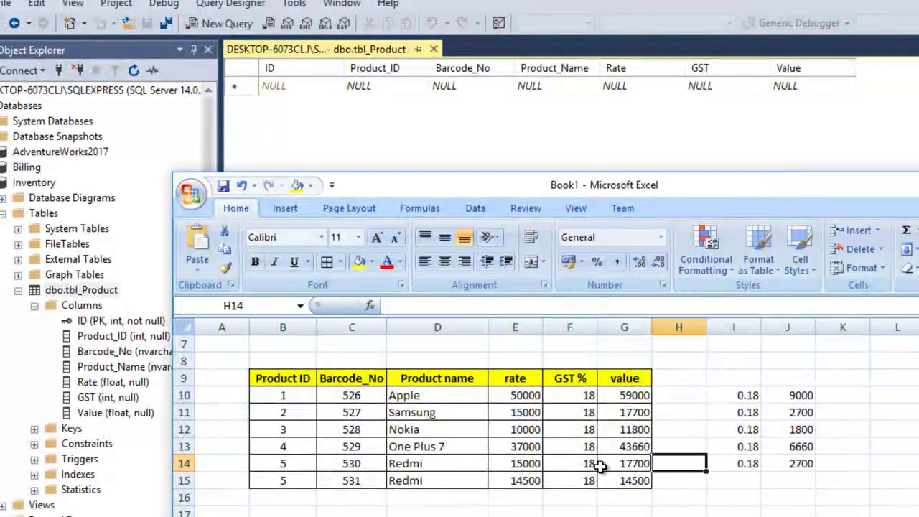
left_click_drag(255, 378, 635, 480)
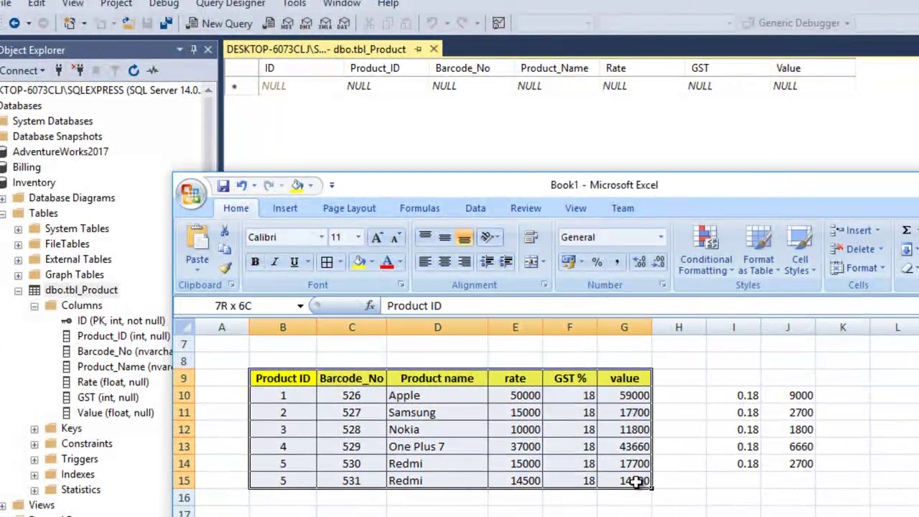
key("ctrl+c")
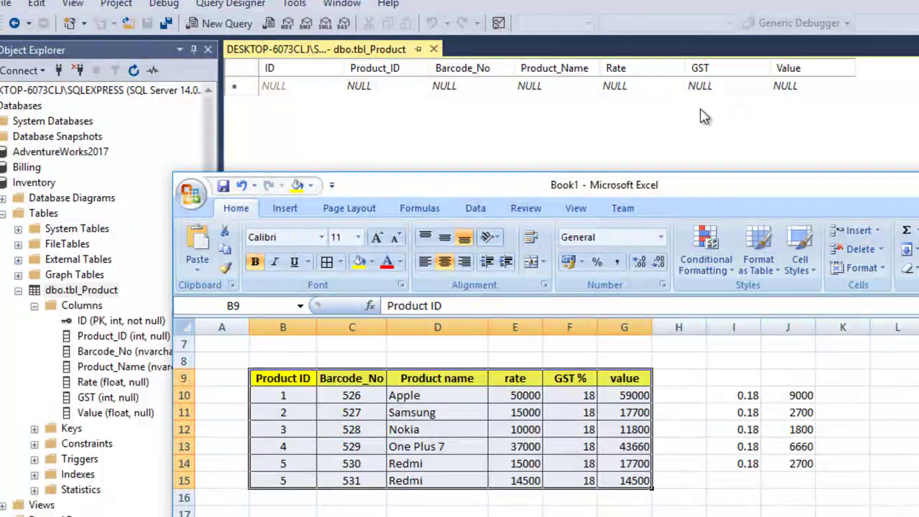
Enter Product_ID 1, Barcode_No 526 and Product_Name Apple in the first row of the tbl_Product data grid.
left_click(373, 99)
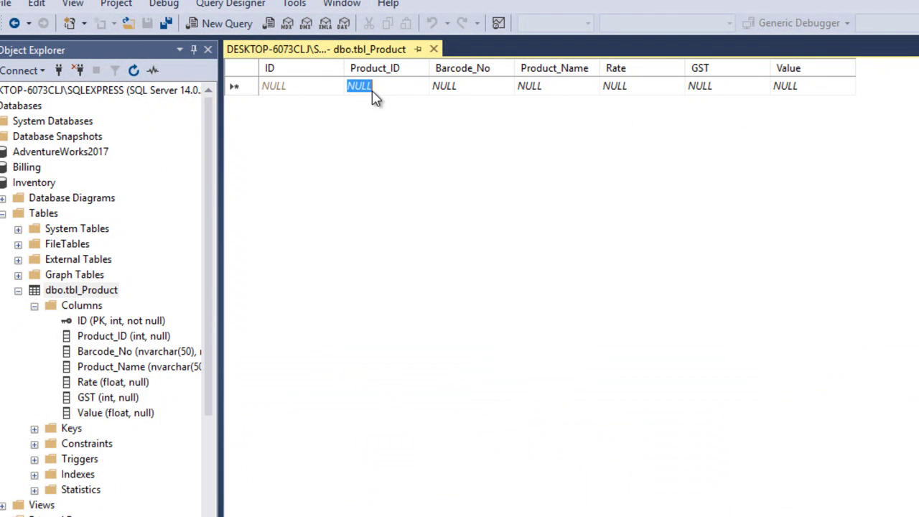
type("1")
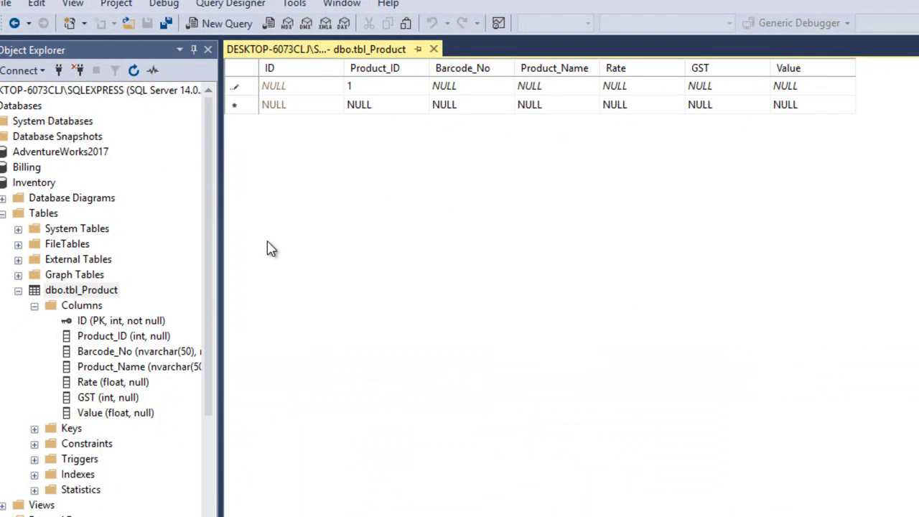
key("Tab")
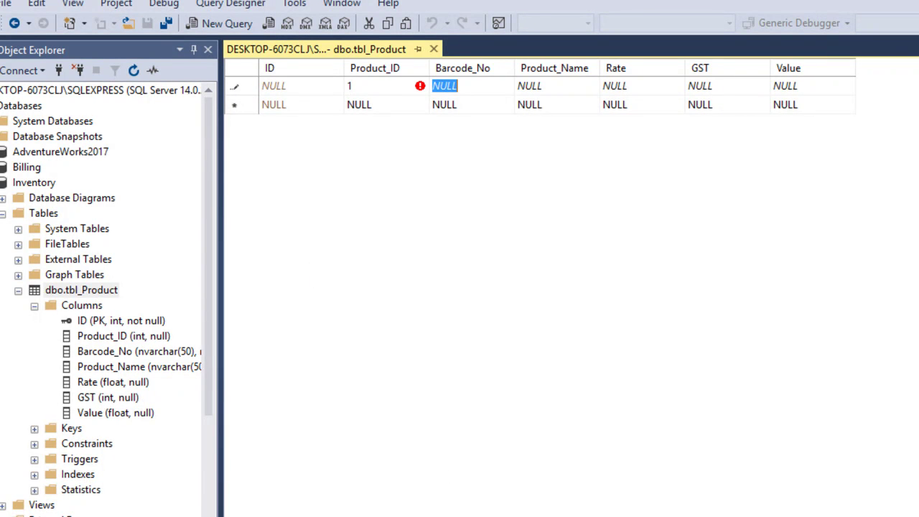
key("alt+Tab")
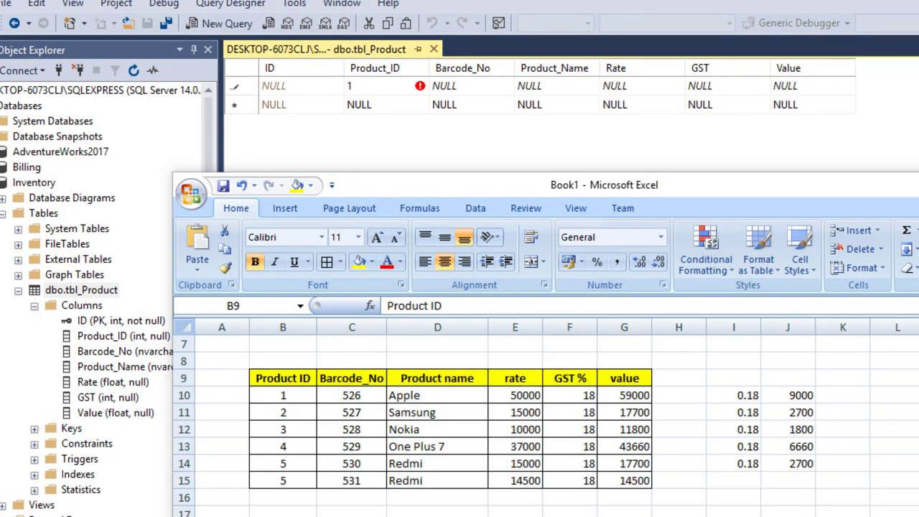
key("alt+Tab")
type("526")
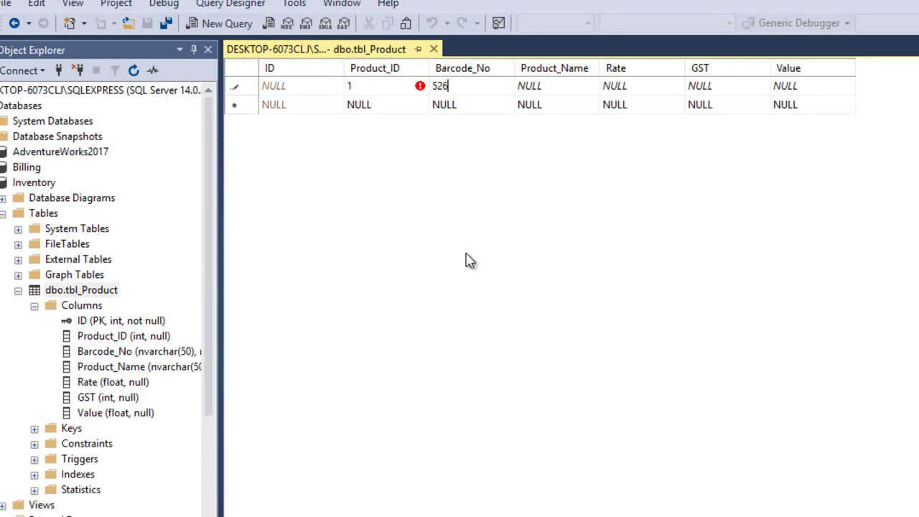
key("Tab")
type("Apple")
key("Tab")
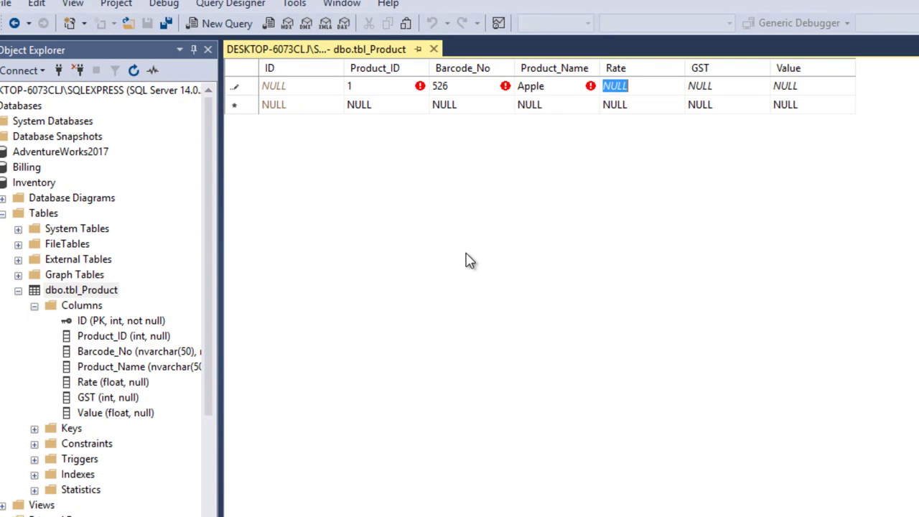
Set the Apple row's Rate to 50000, GST to 18 and Value to 59000, and commit the row.
type("50000")
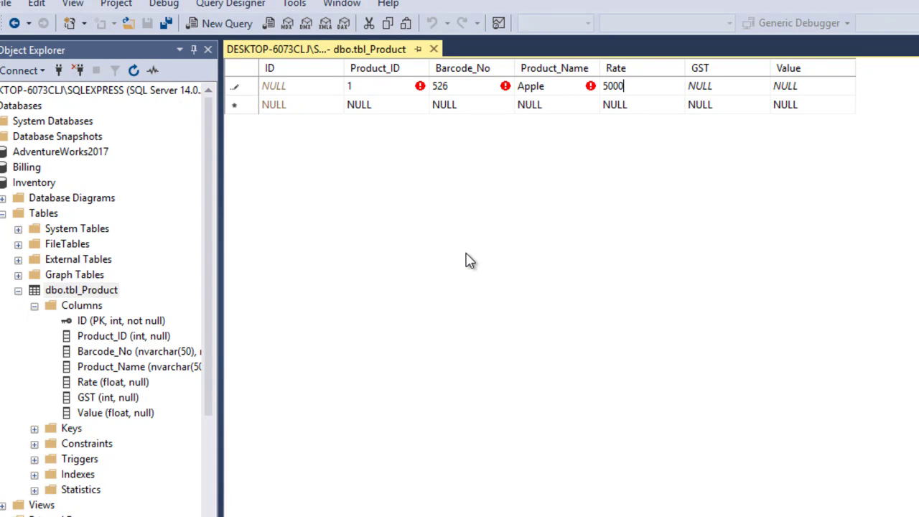
key("Tab")
type("18")
key("Tab")
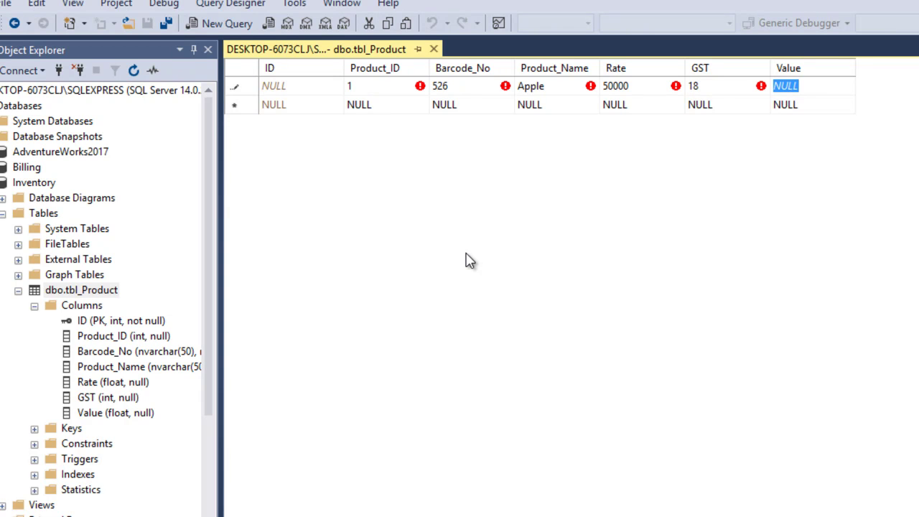
type("59000")
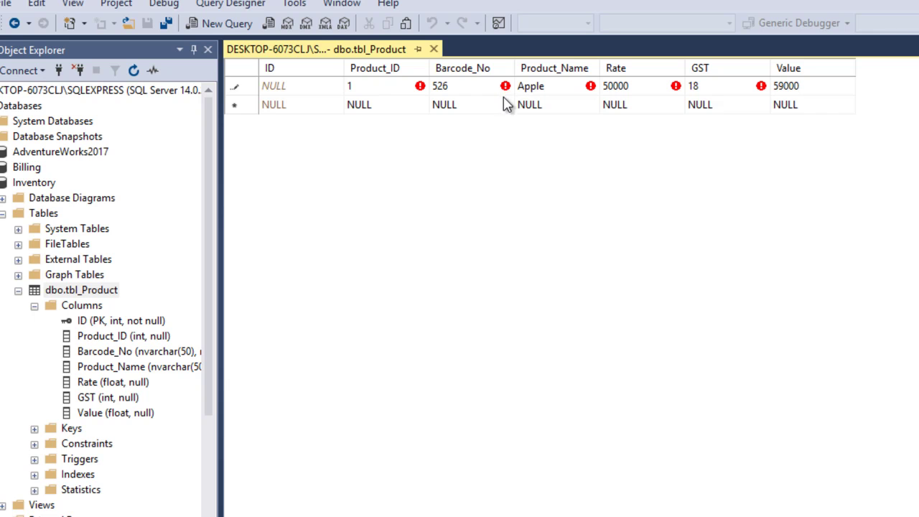
mouse_move(505, 92)
mouse_move(763, 92)
mouse_move(590, 87)
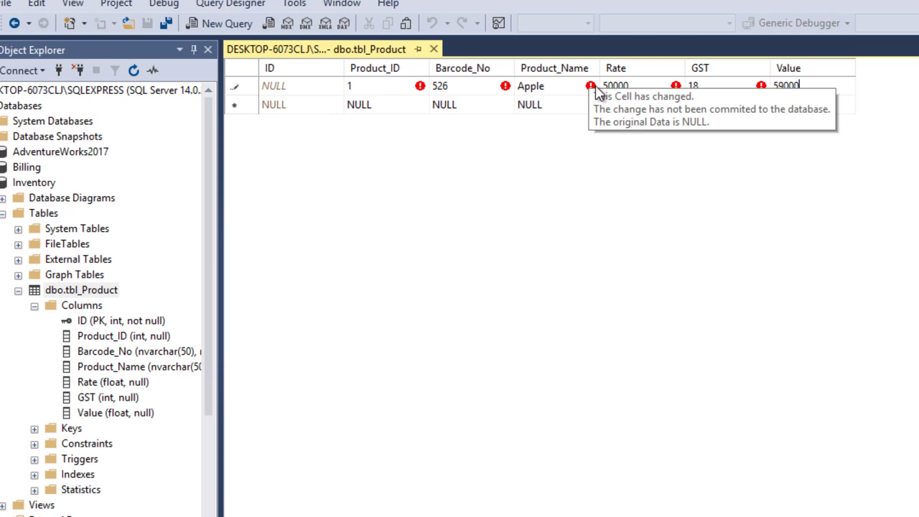
left_click(547, 105)
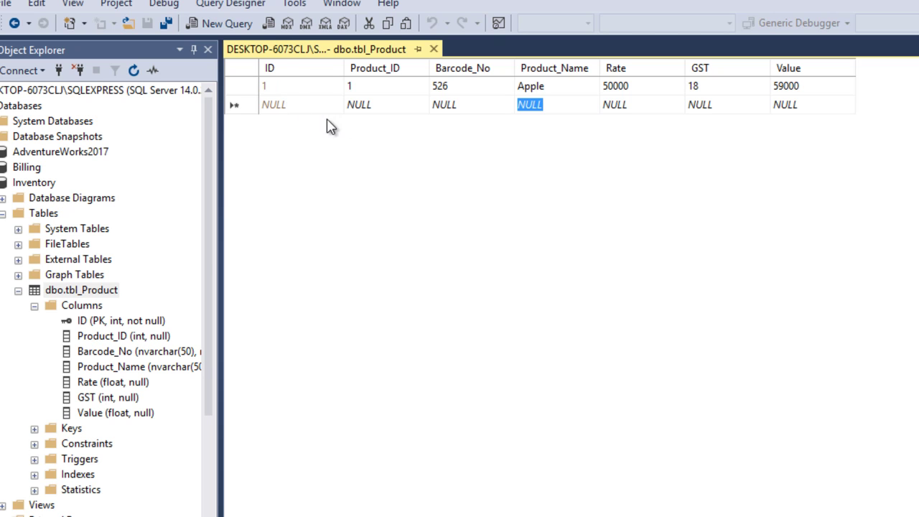
Enter Product_ID 2 in the second row and copy the product name Samsung from cell D11 of the Excel workbook.
left_click(364, 112)
type("2")
left_click(446, 111)
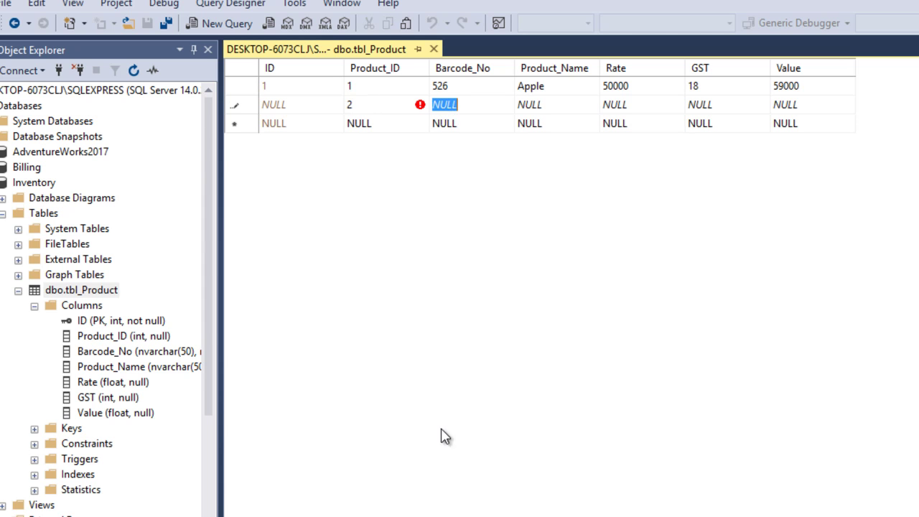
key("alt+Tab")
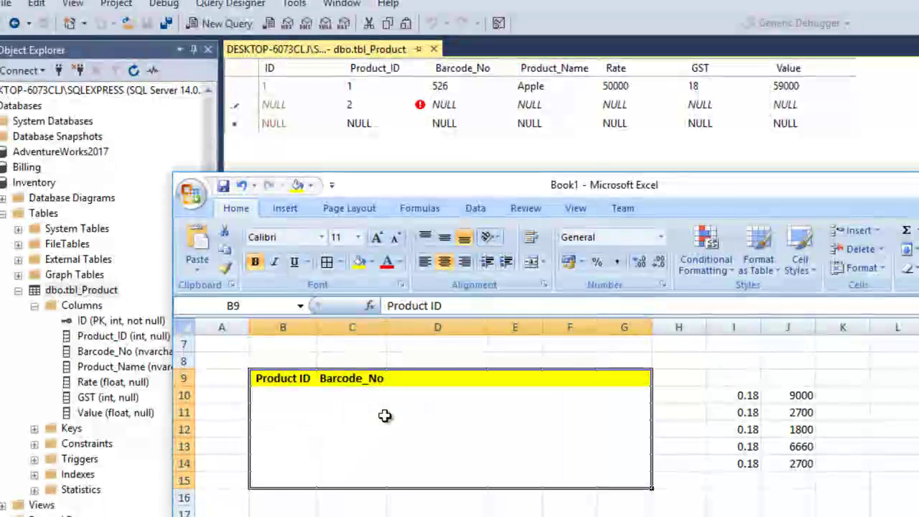
left_click(440, 414)
left_click(445, 310)
key("shift+Home")
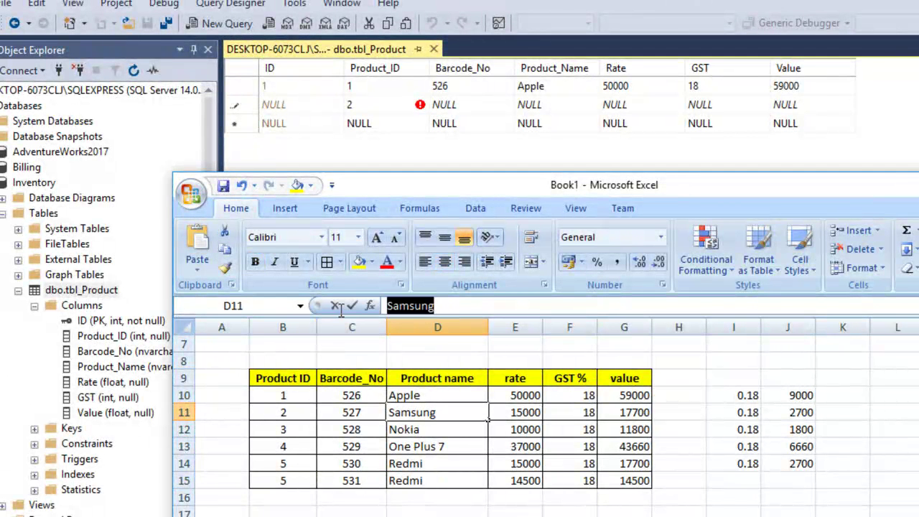
key("ctrl+c")
key("alt+Tab")
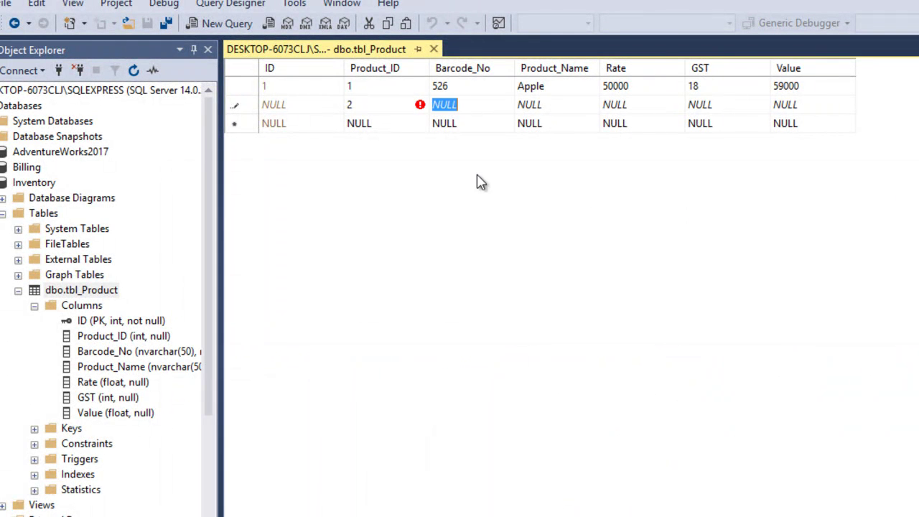
Paste Samsung as the second row's Product_Name and set its Barcode_No to 527.
key("ctrl+v")
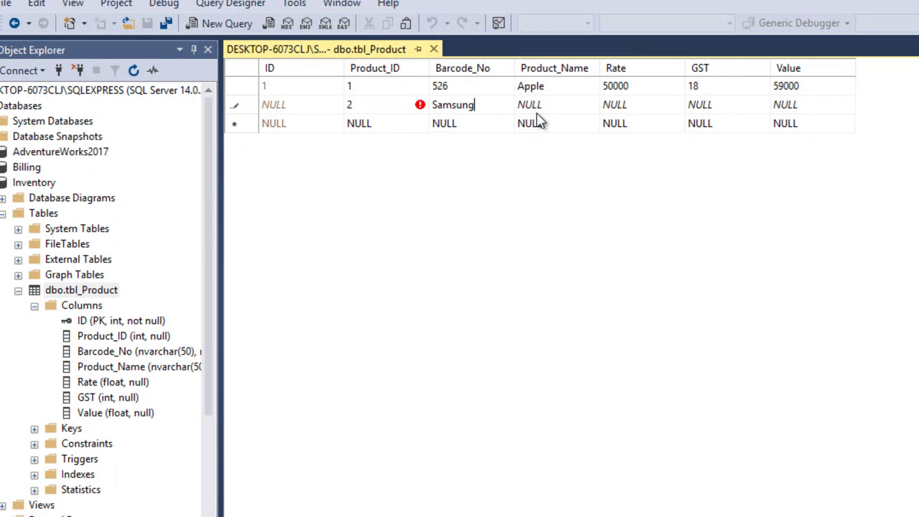
key("Tab")
key("ctrl+v")
key("shift+Tab")
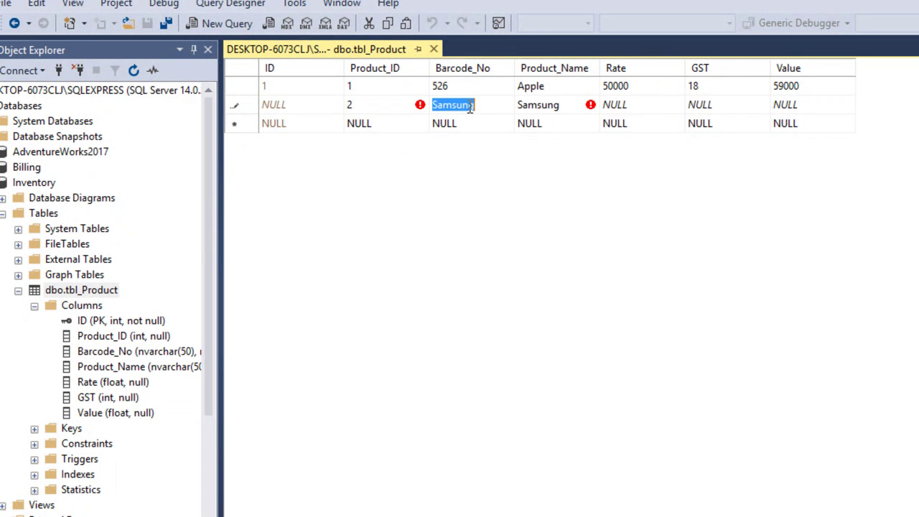
type("527")
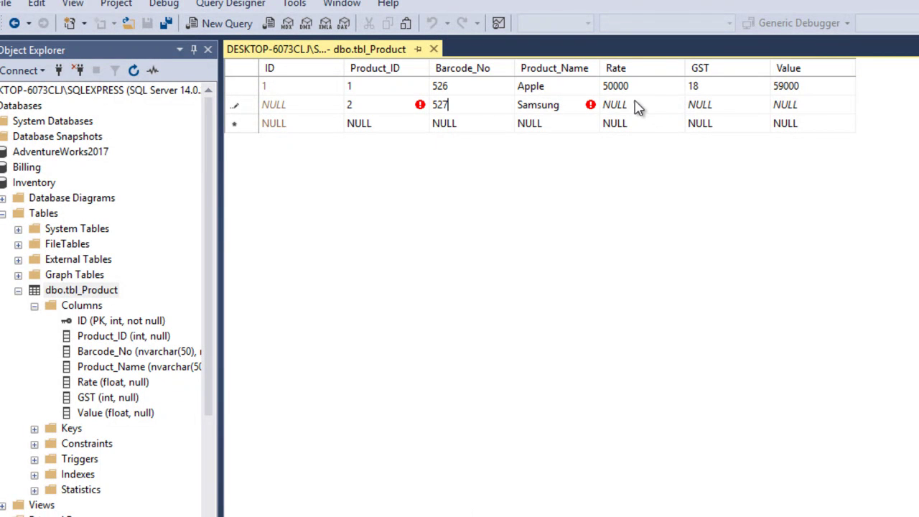
Set the Samsung row's Rate to 15000, GST to 18 and Value to 17700 from the Excel data, and commit the row.
left_click(637, 105)
key("alt+Tab")
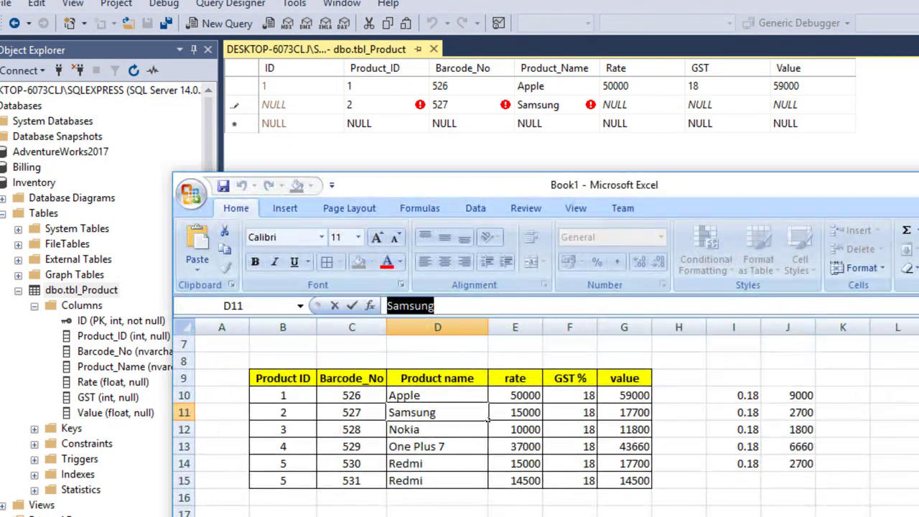
key("alt+Tab")
type("15")
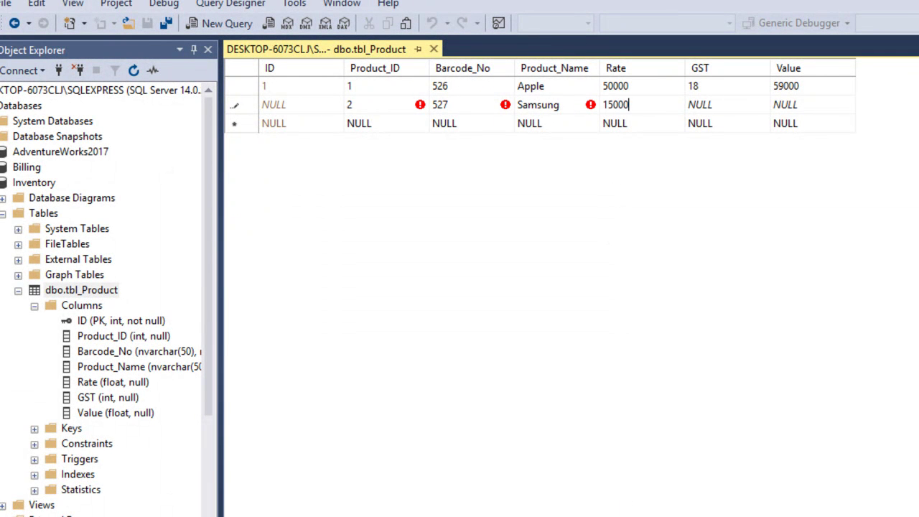
key("alt+Tab")
key("alt+Tab")
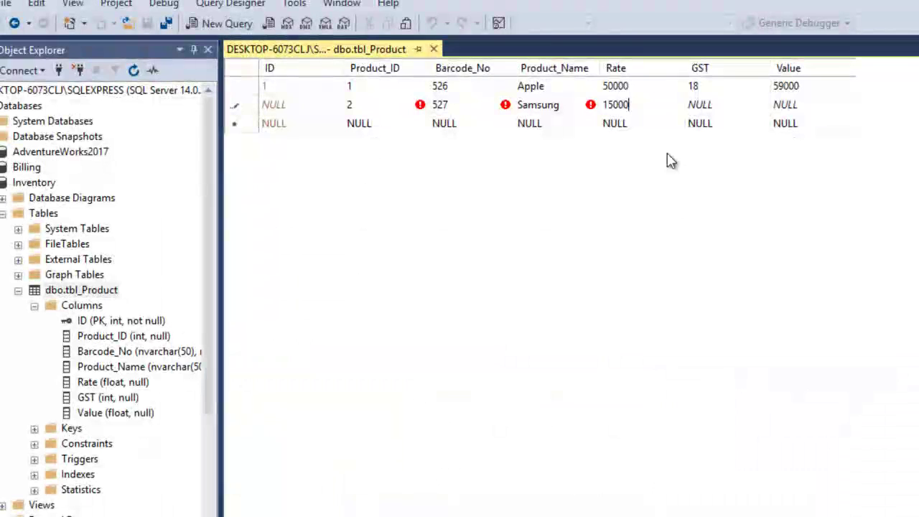
key("Tab")
key("BackSpace")
key("Tab")
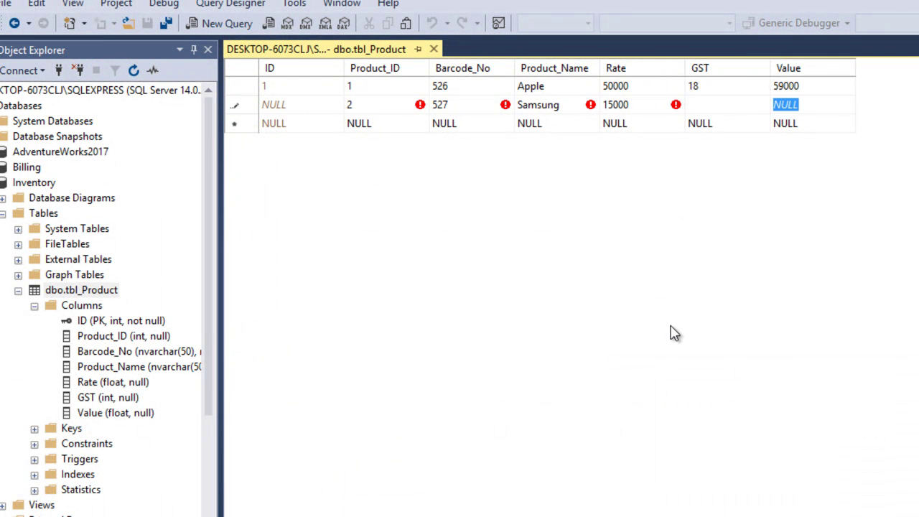
type("17700")
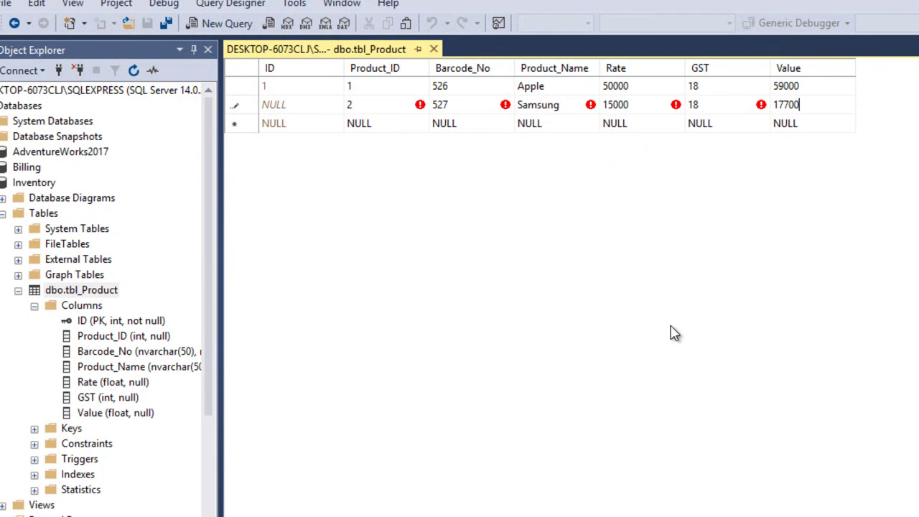
left_click(777, 126)
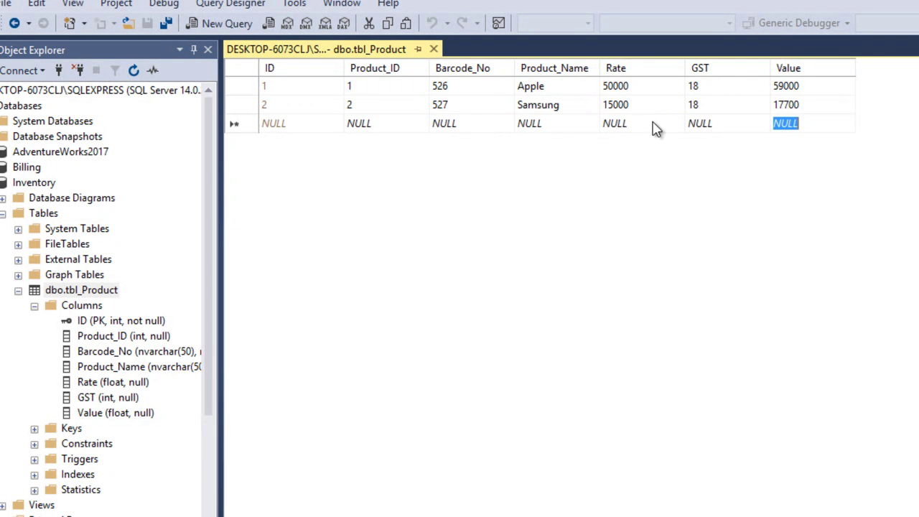
Enter Product_ID 3 in the third row and copy the product name Nokia from cell D12 of the Excel workbook.
left_click(360, 125)
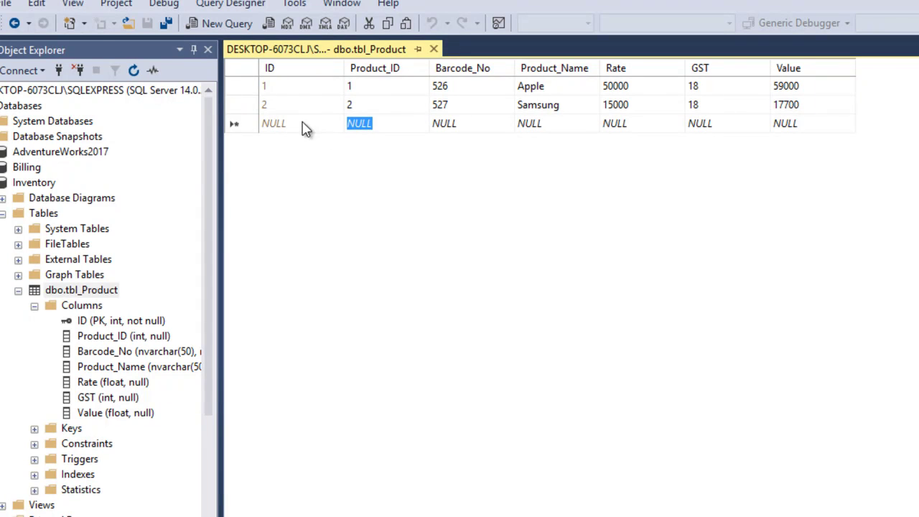
type("3")
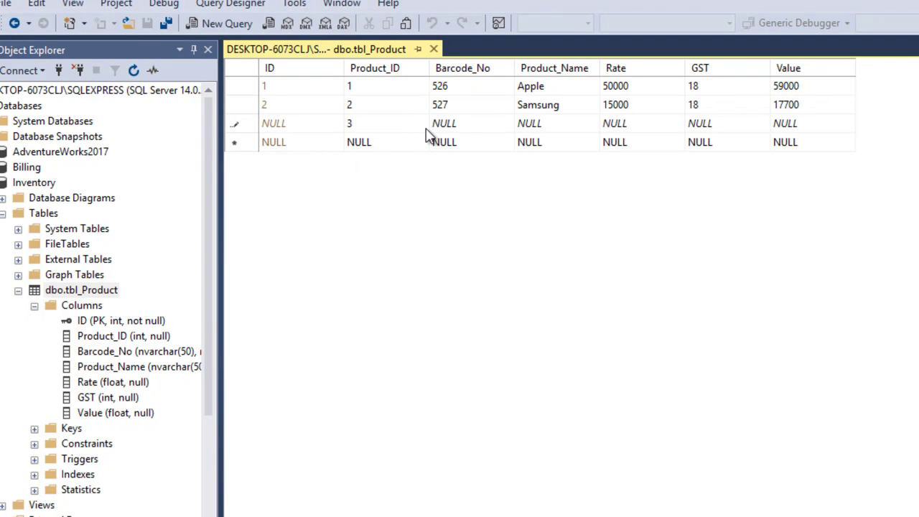
left_click(467, 126)
key("alt+Tab")
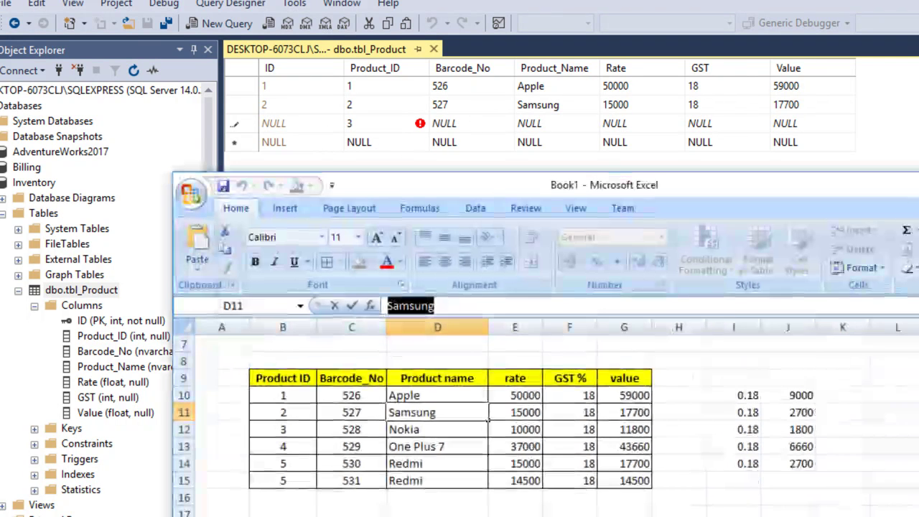
left_click(416, 434)
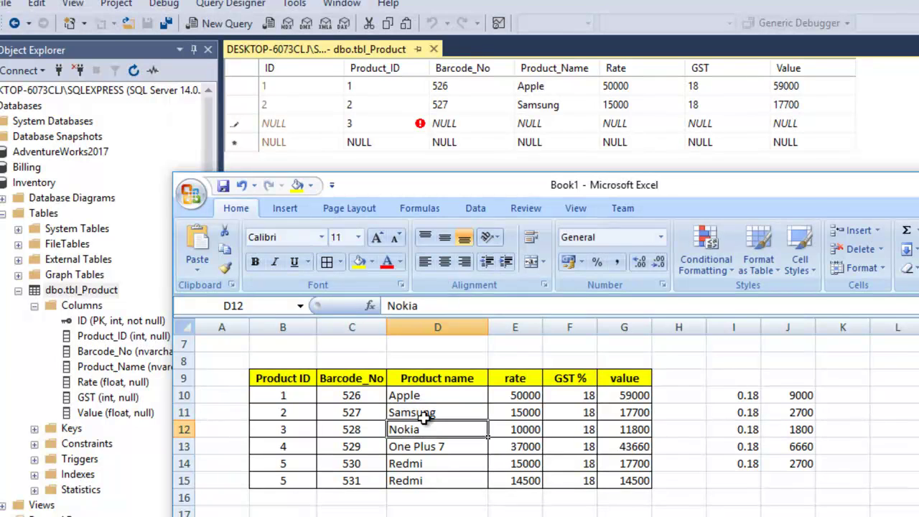
left_click_drag(429, 305, 377, 307)
key("ctrl+c")
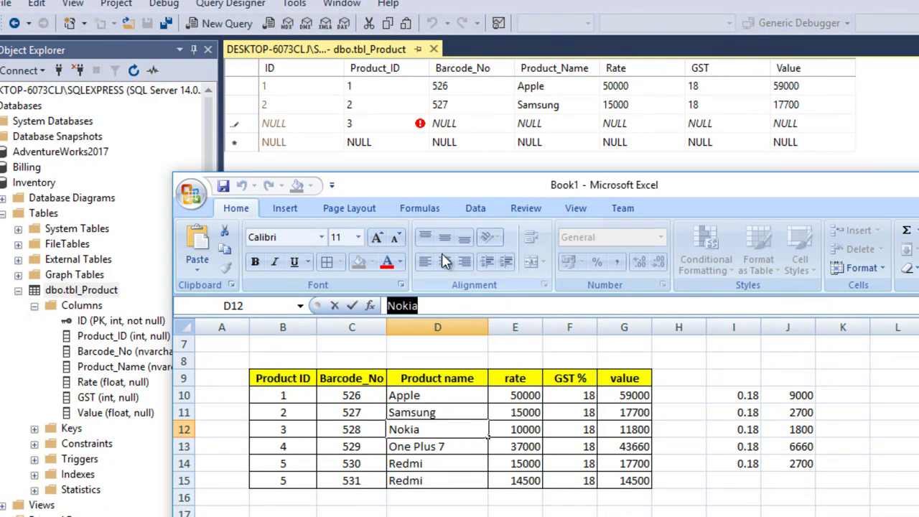
Paste Nokia as the third row's Product_Name and set its Barcode_No to 528.
left_click(529, 125)
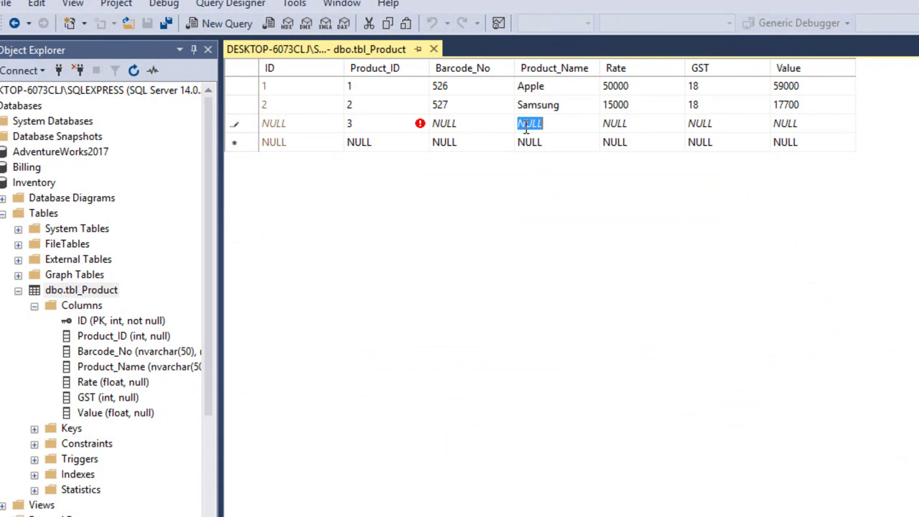
key("ctrl+v")
left_click(464, 122)
type("5")
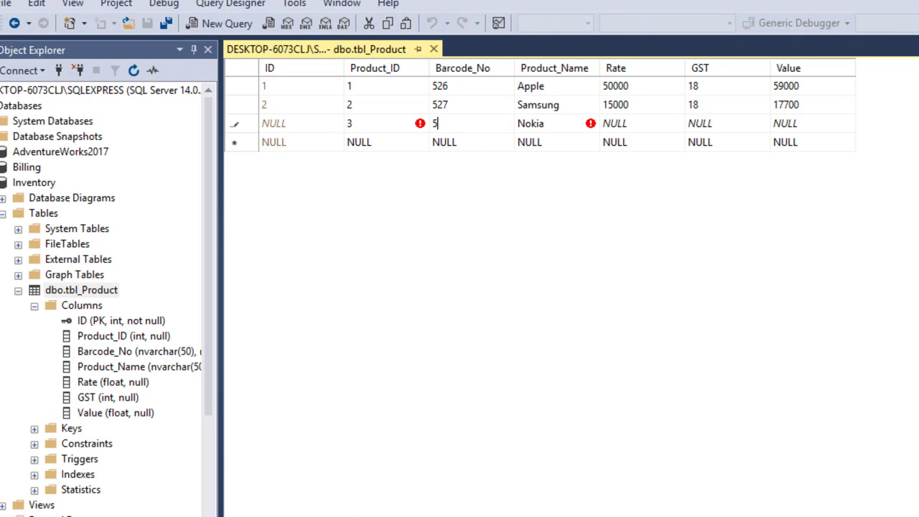
Set the Nokia row's Rate to 10000, GST to 18 and Value to 11800 from the Excel data, and commit the row.
left_click(616, 125)
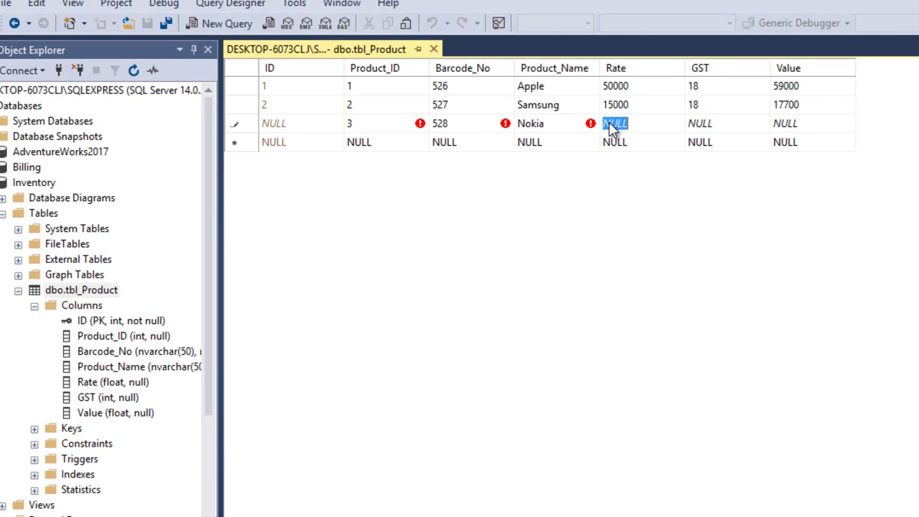
left_click(557, 514)
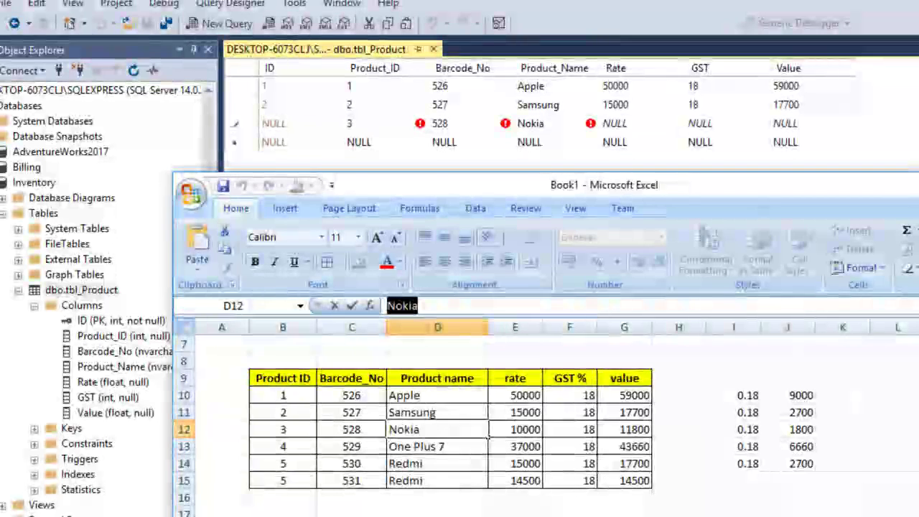
left_click(557, 514)
type("1000")
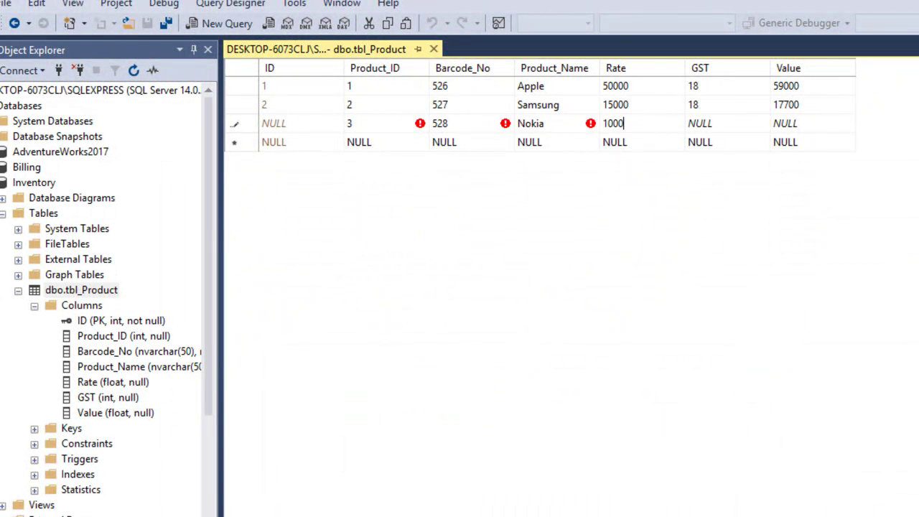
type("0")
key("Tab")
type("18")
key("Tab")
mouse_move(509, 515)
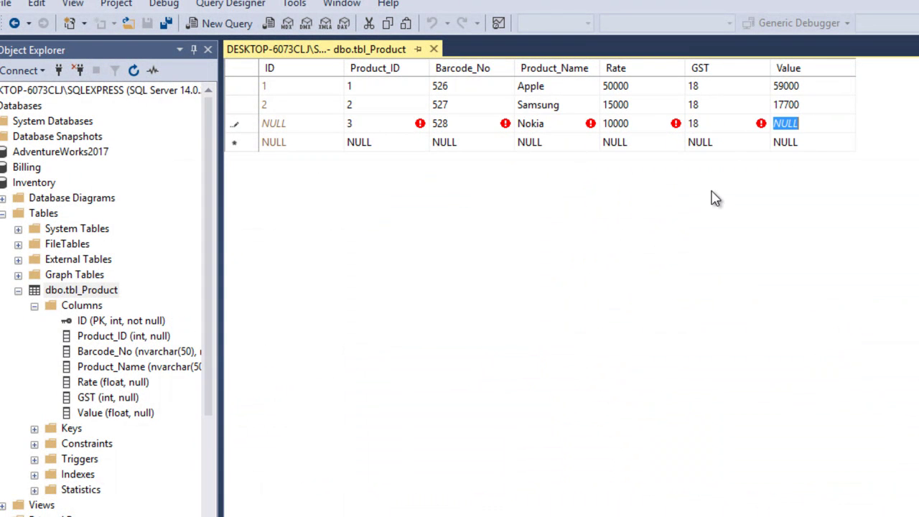
type("11800")
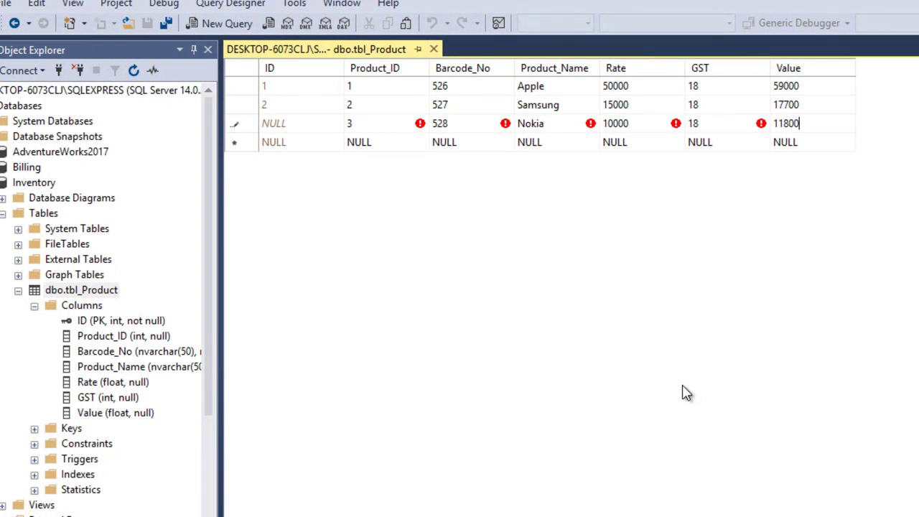
key("Tab")
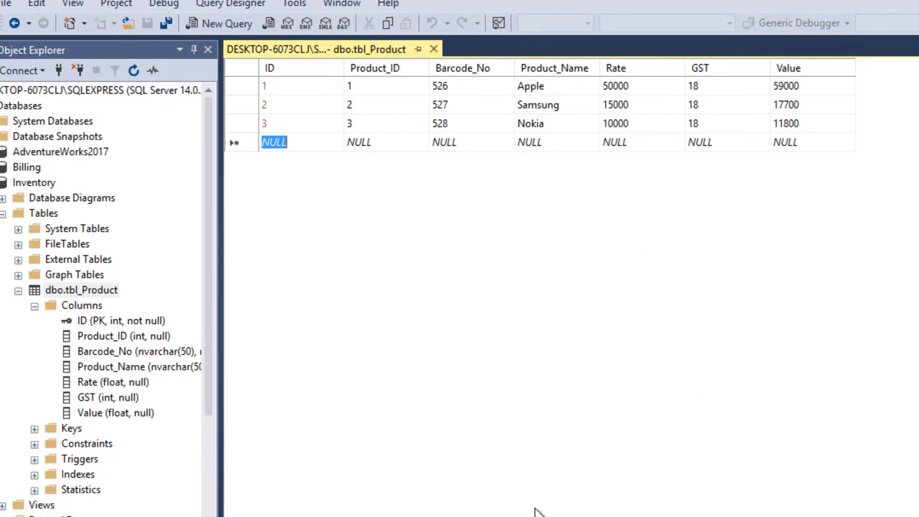
key("alt+Tab")
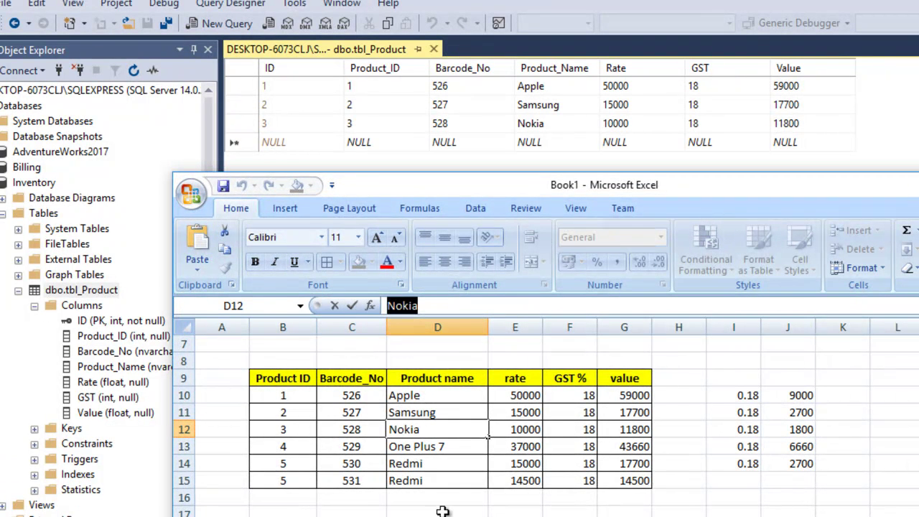
left_click_drag(284, 465, 648, 487)
key("ctrl+c")
left_click(279, 163)
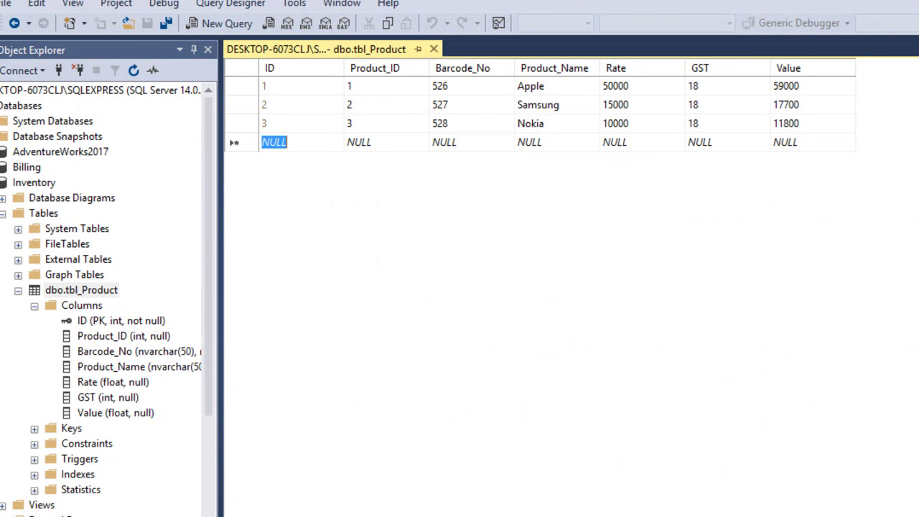
Switch to the Excel workbook and copy the two Redmi rows as range A14:G15, including the blank column A.
key("alt+Tab")
left_click_drag(227, 463, 595, 478)
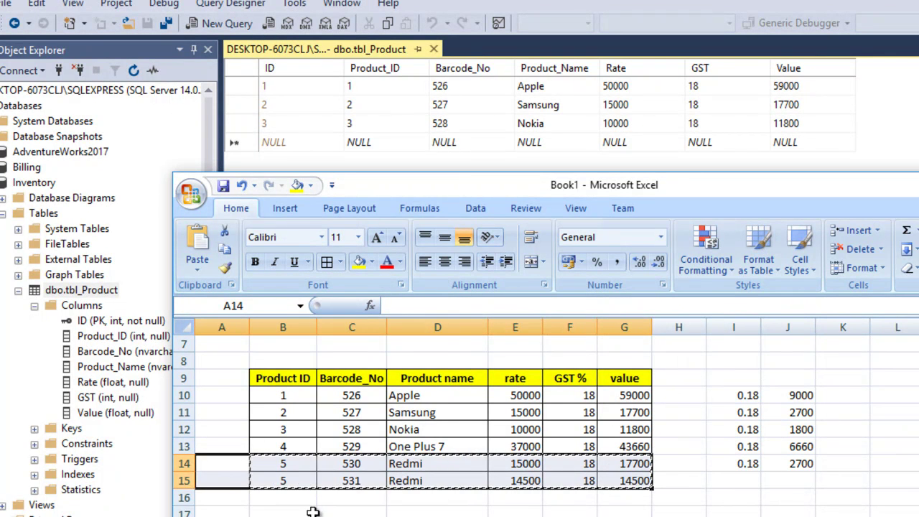
left_click(236, 478)
left_click(223, 463)
mouse_move(223, 463)
left_mouse_down()
mouse_move(236, 478)
mouse_move(229, 471)
mouse_move(615, 480)
left_mouse_up()
left_click(239, 504)
left_click(225, 463)
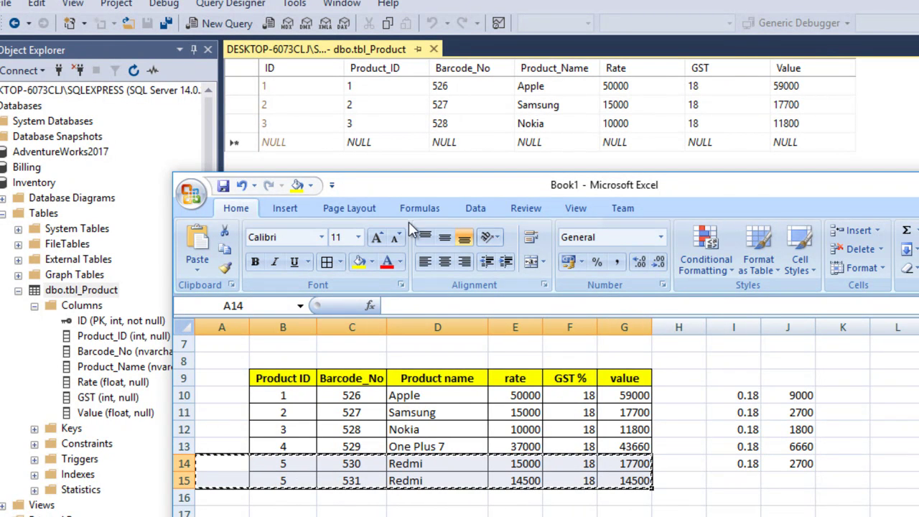
Paste the two copied Redmi rows into the empty last row of tbl_Product and check their Product_ID and Barcode_No values.
left_click(236, 144)
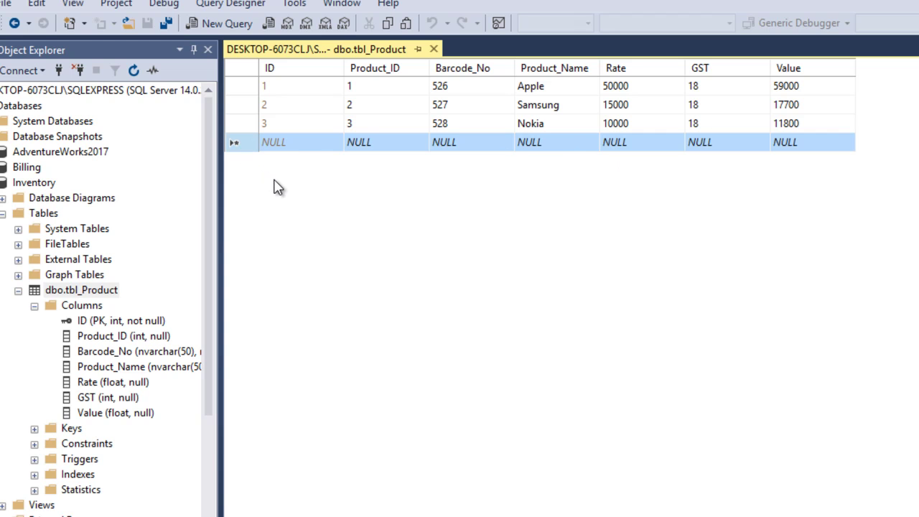
right_click(242, 153)
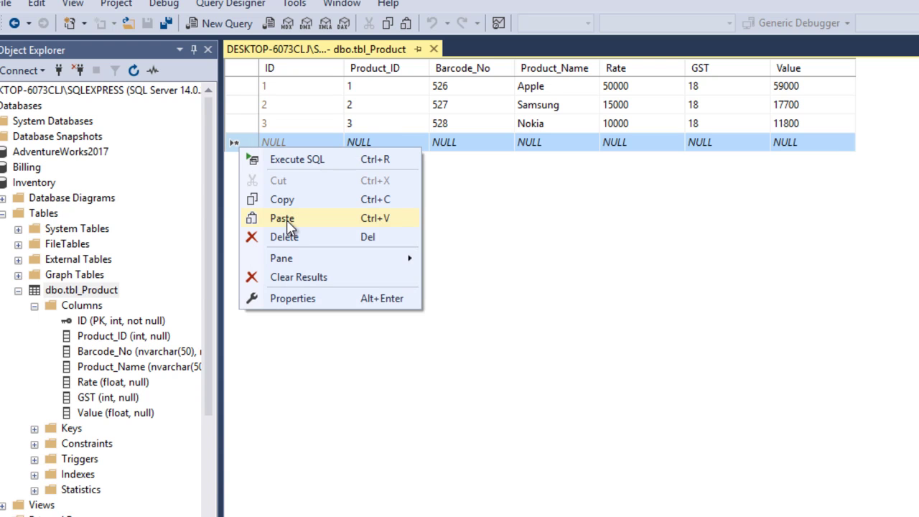
left_click(286, 220)
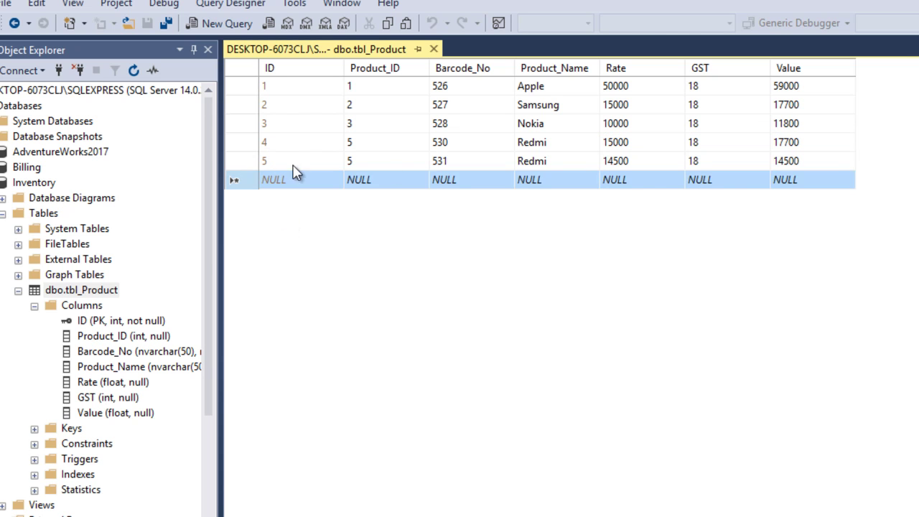
left_click(368, 147)
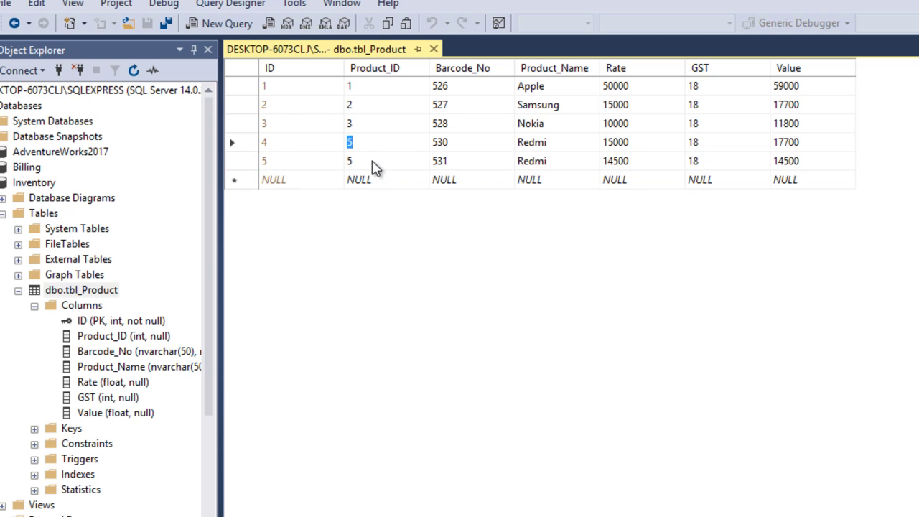
left_click(452, 147)
left_click(457, 165)
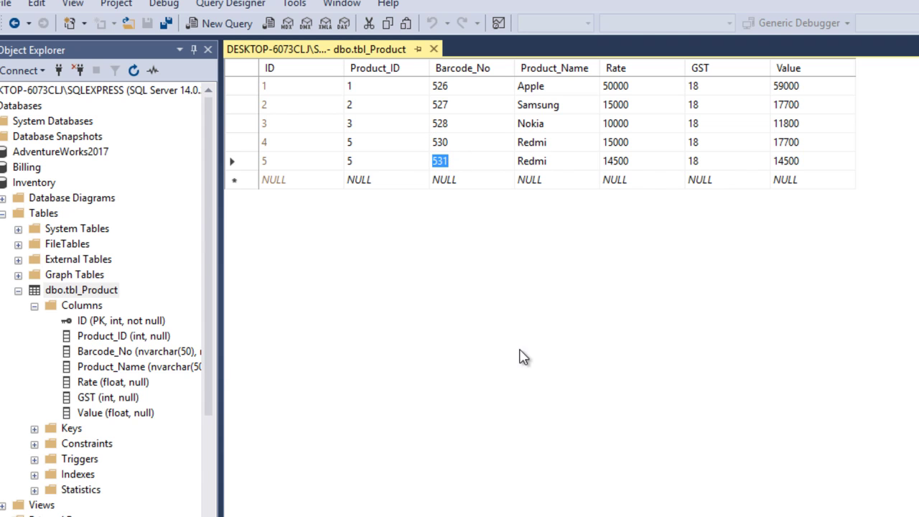
Copy the One Plus 7 row, A13:G13, from the Excel workbook and paste it into the empty last row of tbl_Product.
key("alt+Tab")
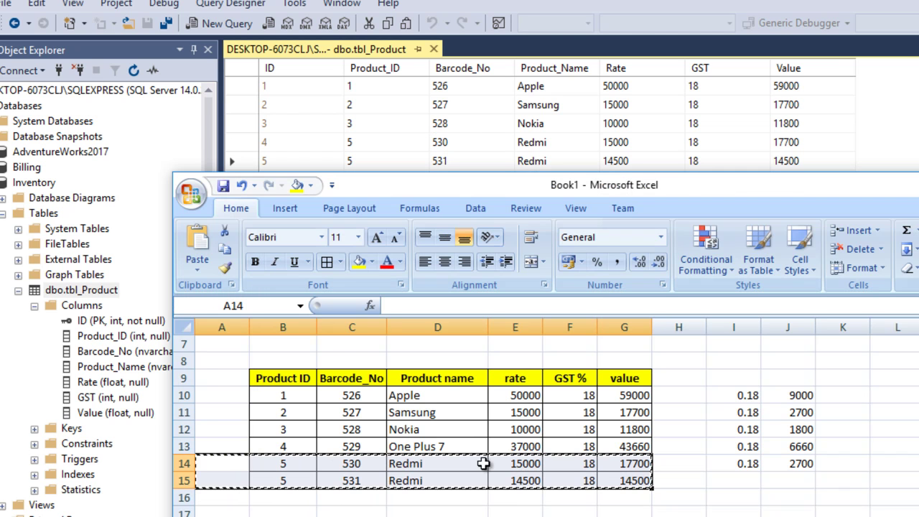
left_click_drag(234, 446, 627, 446)
key("ctrl+c")
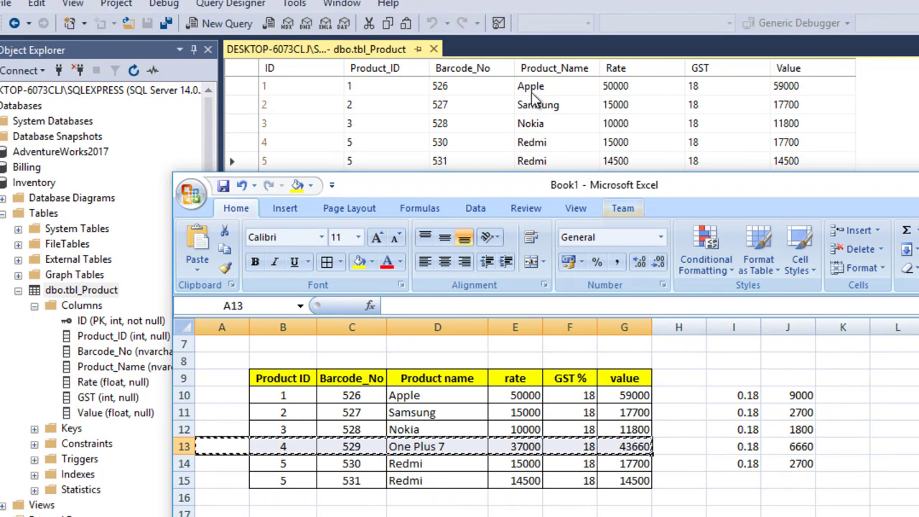
left_click(454, 142)
left_click(238, 181)
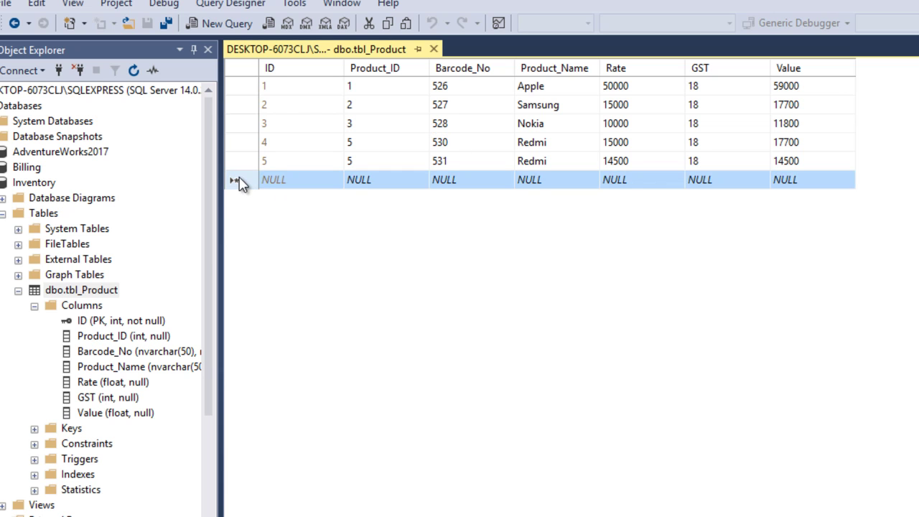
key("ctrl+v")
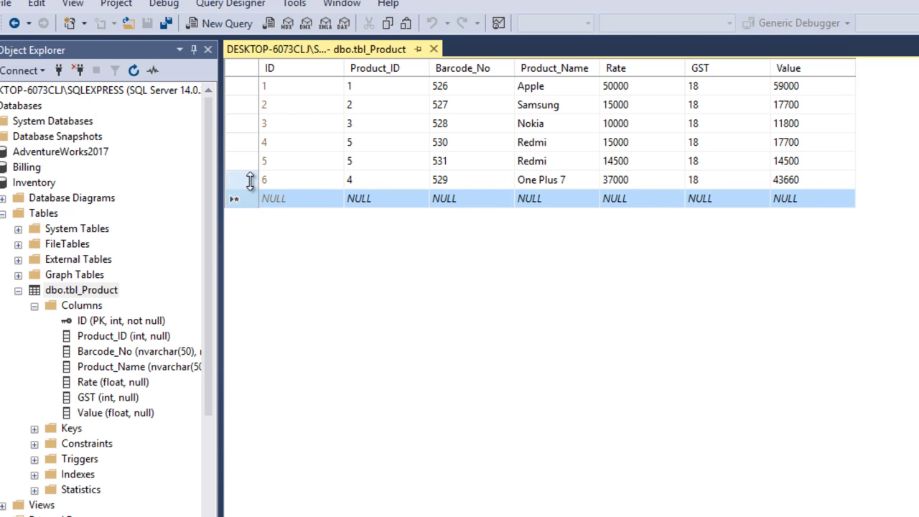
left_click(388, 205)
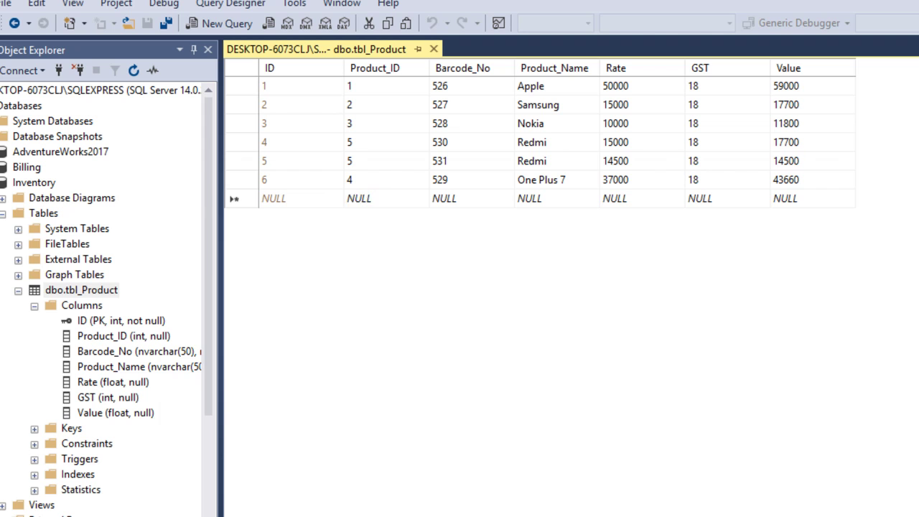
key("alt+Tab")
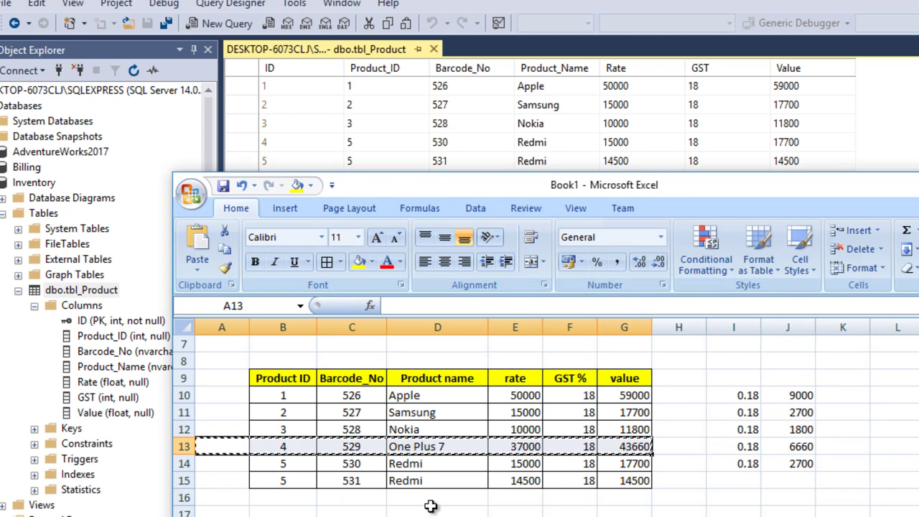
left_click(880, 127)
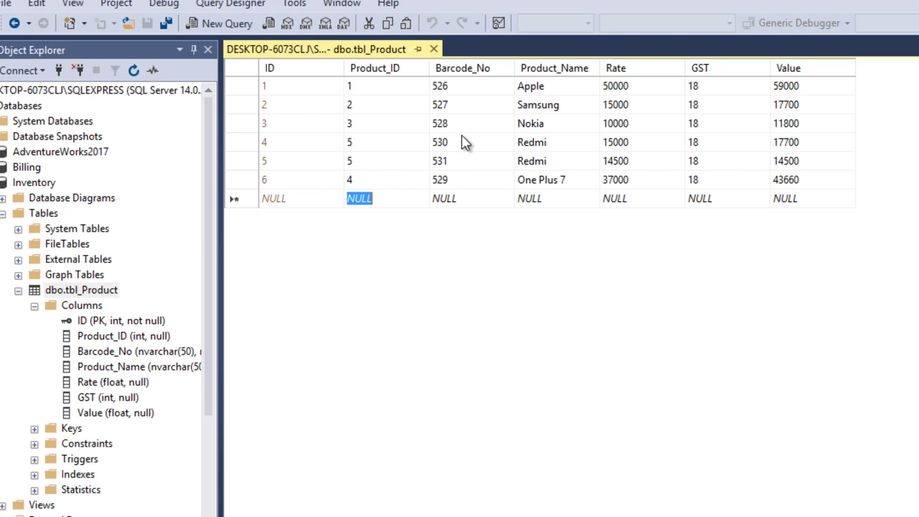
key("alt+Tab")
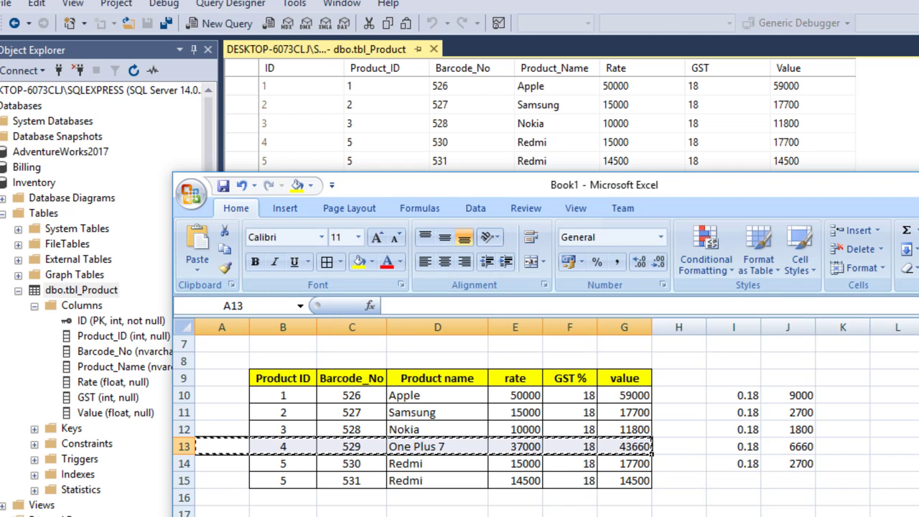